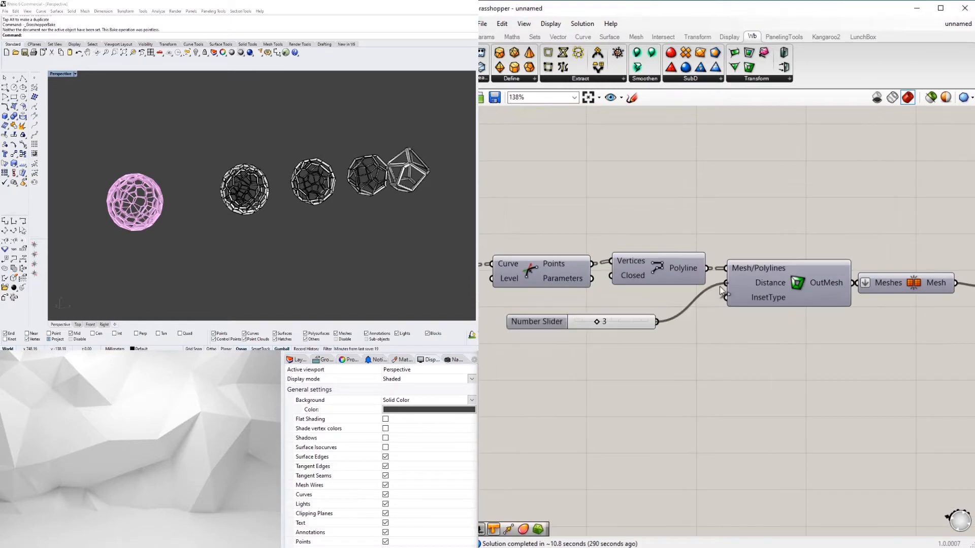
# - Group the number slider feeding the Distance input of the mesh/polylines inset component and label the group FRAME 5
pyautogui.scroll(5, 553, 219)
pyautogui.hotkey('ctrl', 'g')
pyautogui.rightClick(611, 307)
pyautogui.write('FRAME 5')
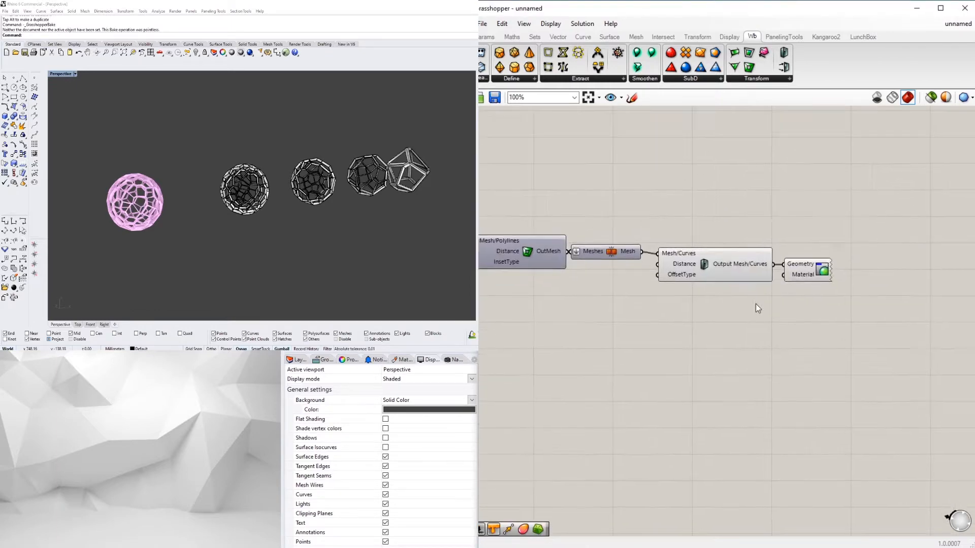
# - Name the group around the number slider feeding the Mesh/Curves offset Distance THICKNESS
pyautogui.scroll(4, 755, 304)
pyautogui.rightClick(635, 294)
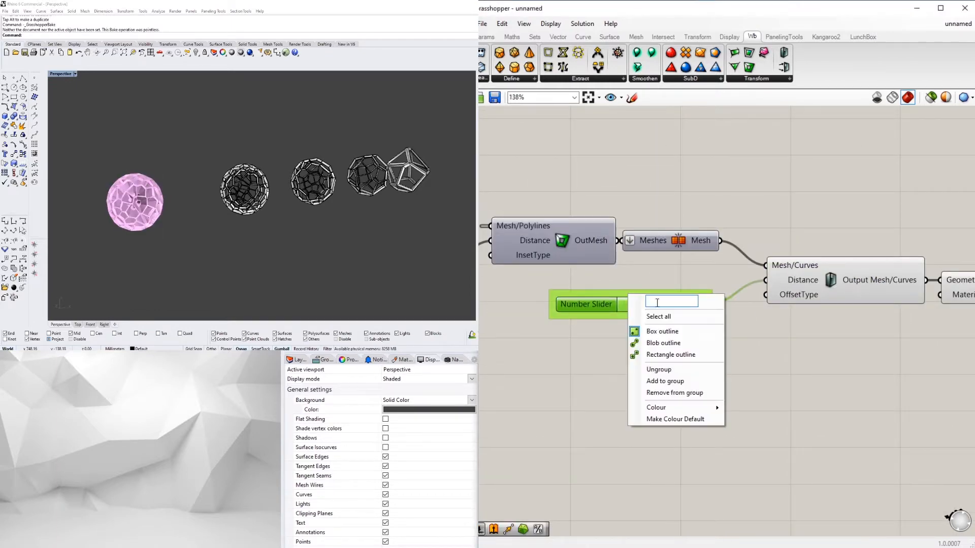
pyautogui.write('THICKNESS')
pyautogui.press('Return')
pyautogui.scroll(5, 668, 310)
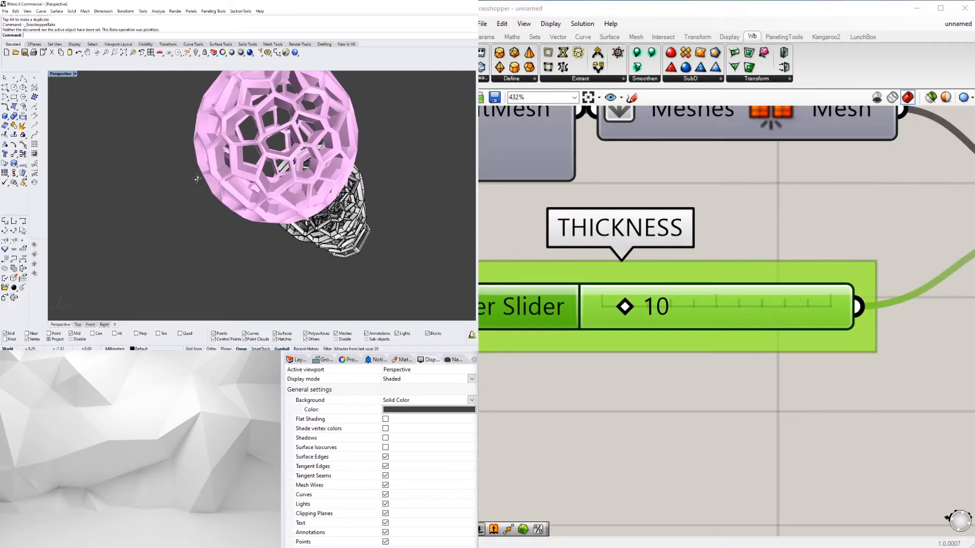
# - Set the THICKNESS slider to 5
pyautogui.moveTo(624, 307); pyautogui.dragTo(614, 306)
pyautogui.scroll(-9, 804, 239)
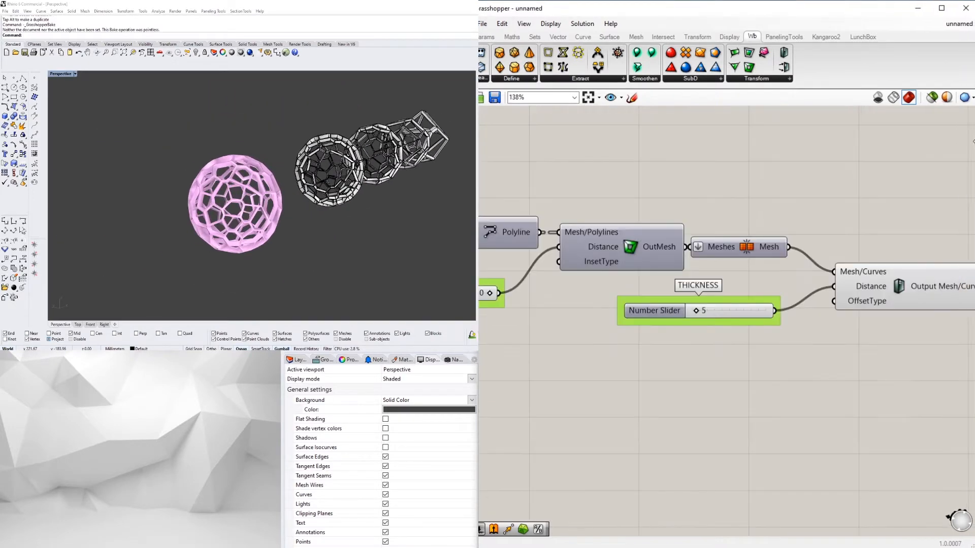
pyautogui.hotkey('ctrl', 'a')
pyautogui.click(804, 240)
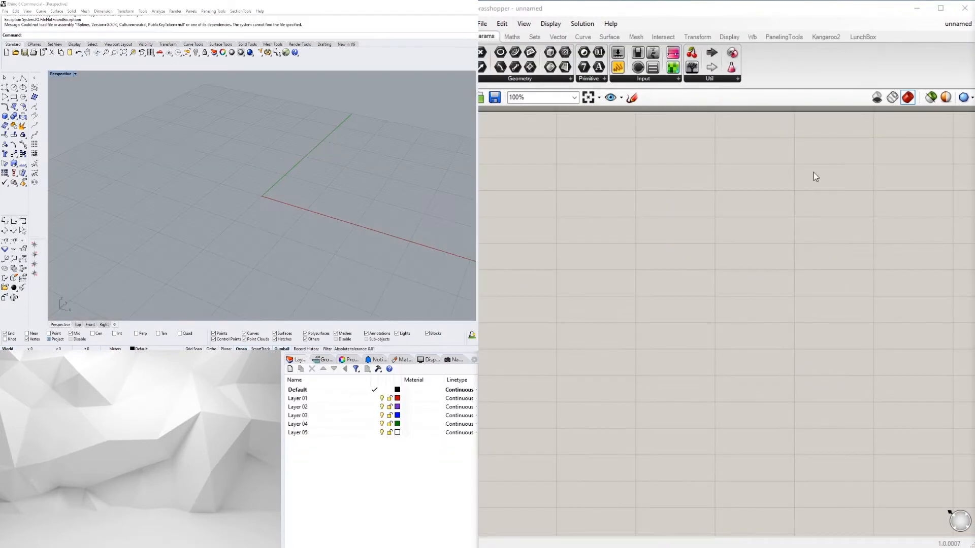
# - Open the Rhino document's unit settings and set the model units to Millimeters
pyautogui.scroll(-3, 259, 183)
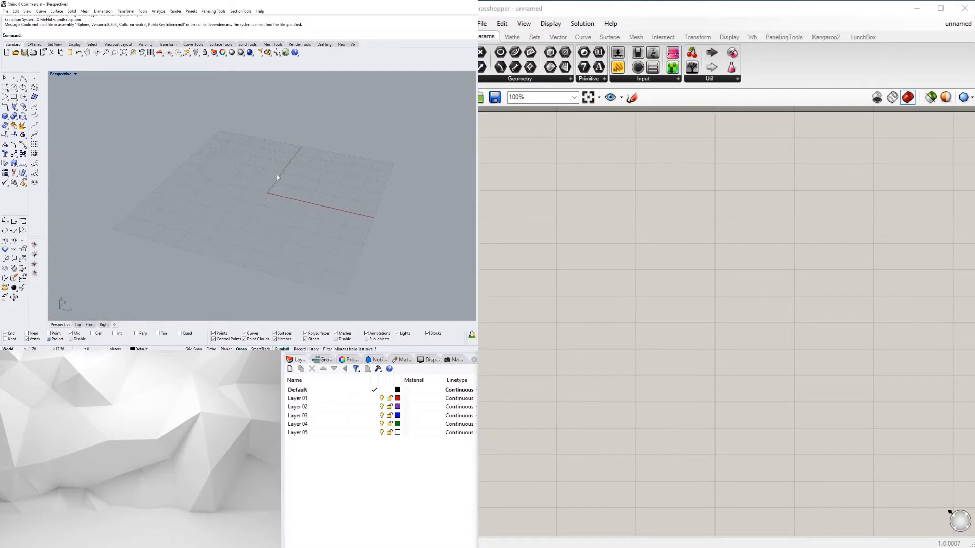
pyautogui.write('its')
pyautogui.press('Return')
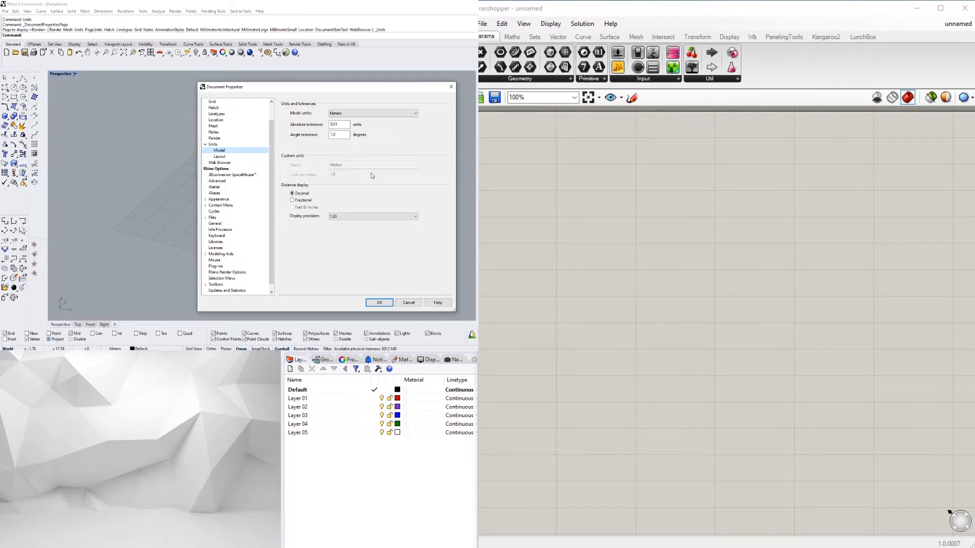
pyautogui.click(343, 112)
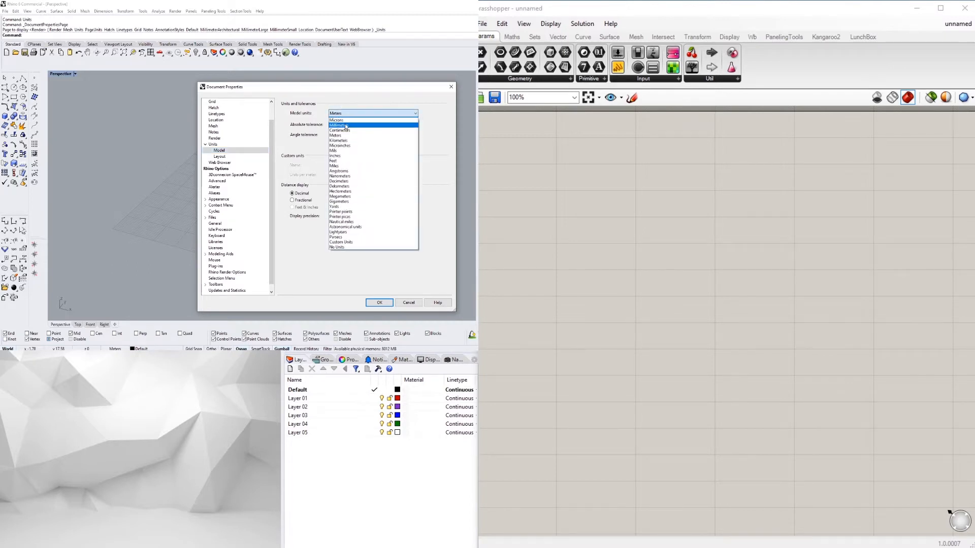
pyautogui.click(343, 156)
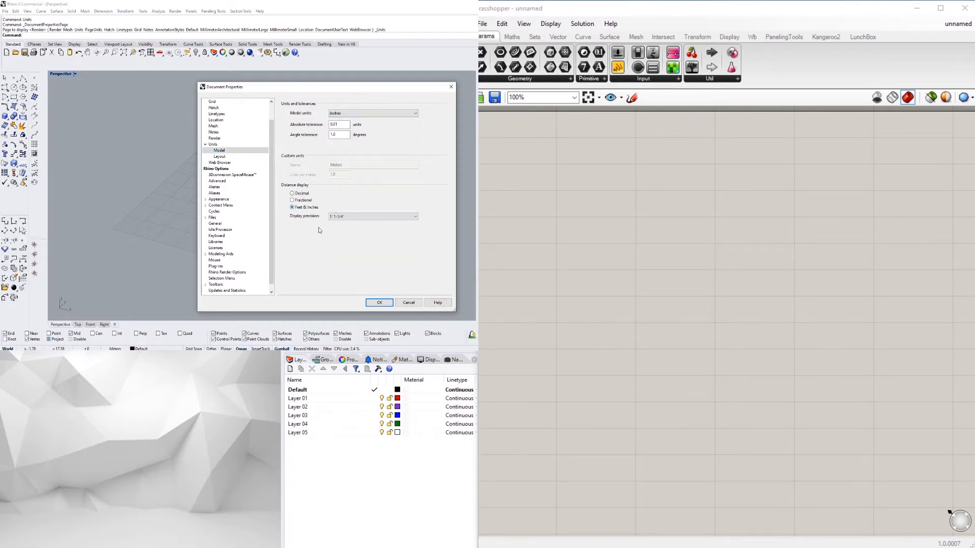
pyautogui.click(349, 112)
pyautogui.click(349, 111)
pyautogui.click(349, 113)
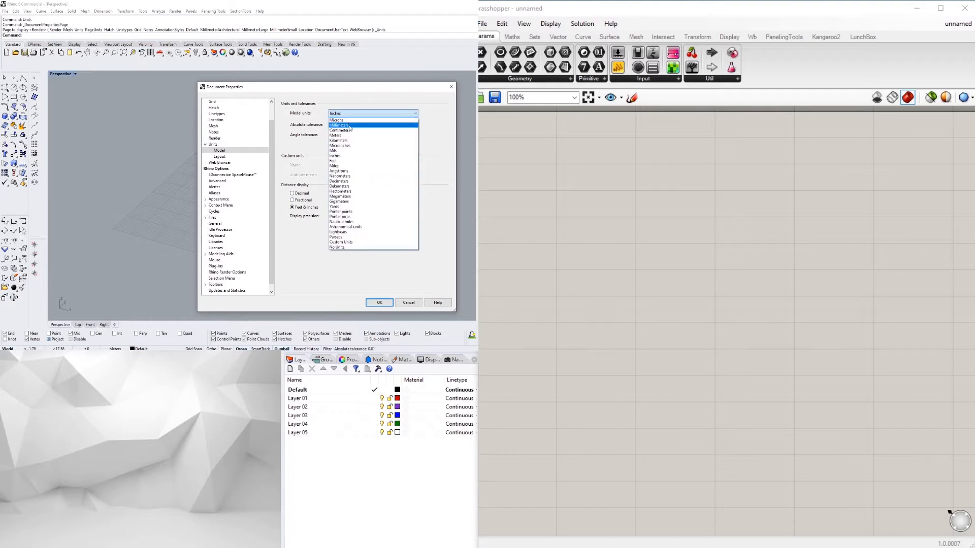
pyautogui.click(352, 125)
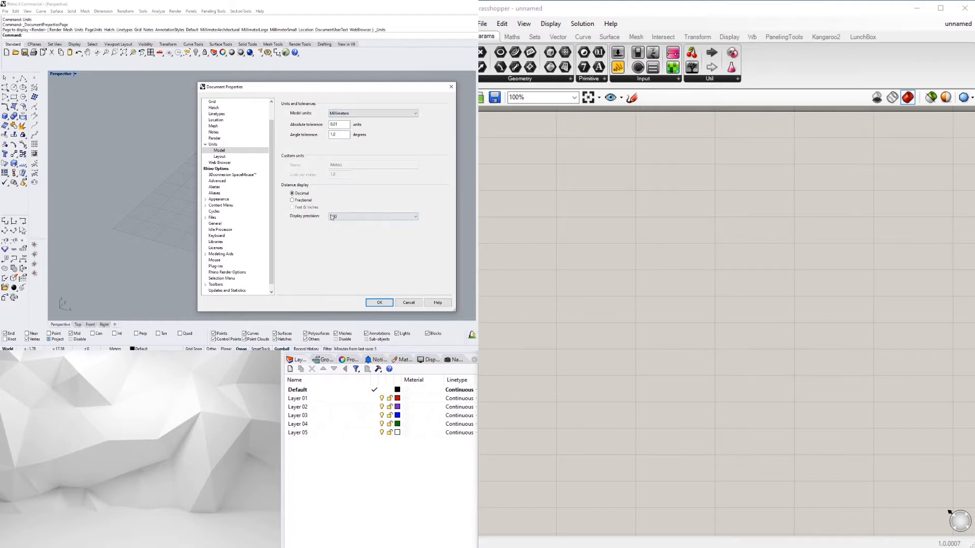
pyautogui.click(380, 303)
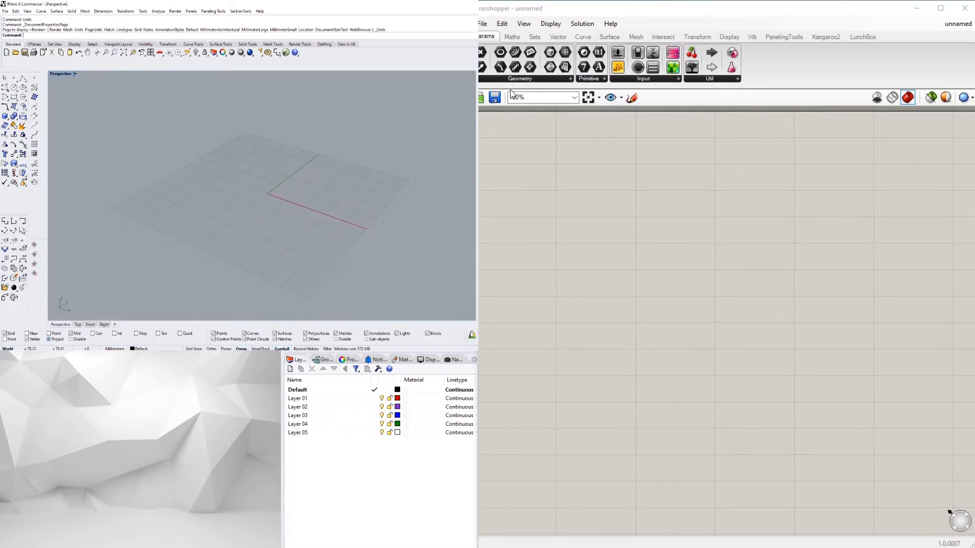
# - Add a Sphere component to the Grasshopper canvas
pyautogui.doubleClick(546, 208)
pyautogui.write('sph')
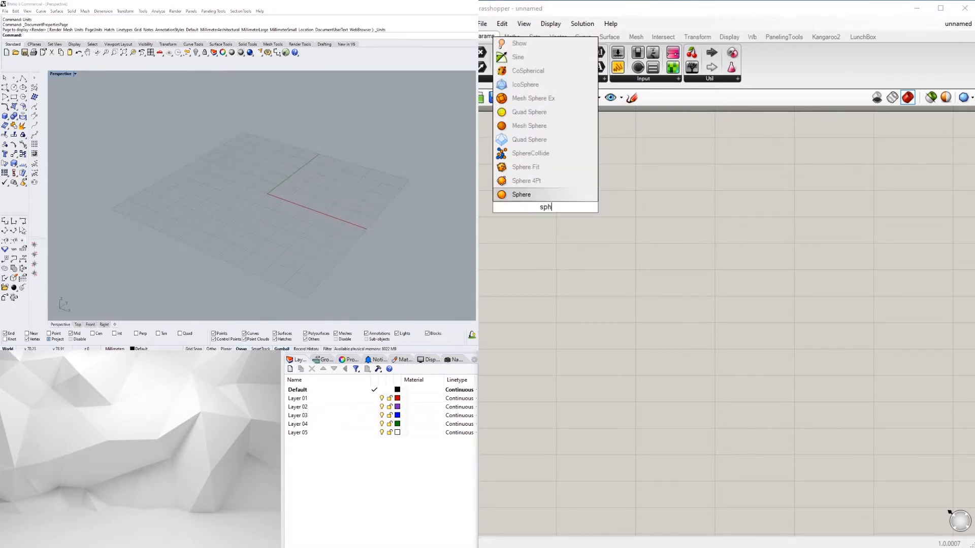
pyautogui.press('Return')
pyautogui.moveTo(546, 208); pyautogui.dragTo(714, 266)
# - Add a number slider set to 50 and connect it to the Sphere component's Radius
pyautogui.doubleClick(621, 275)
pyautogui.press('Return')
pyautogui.click(765, 215)
pyautogui.scroll(-3, 711, 211)
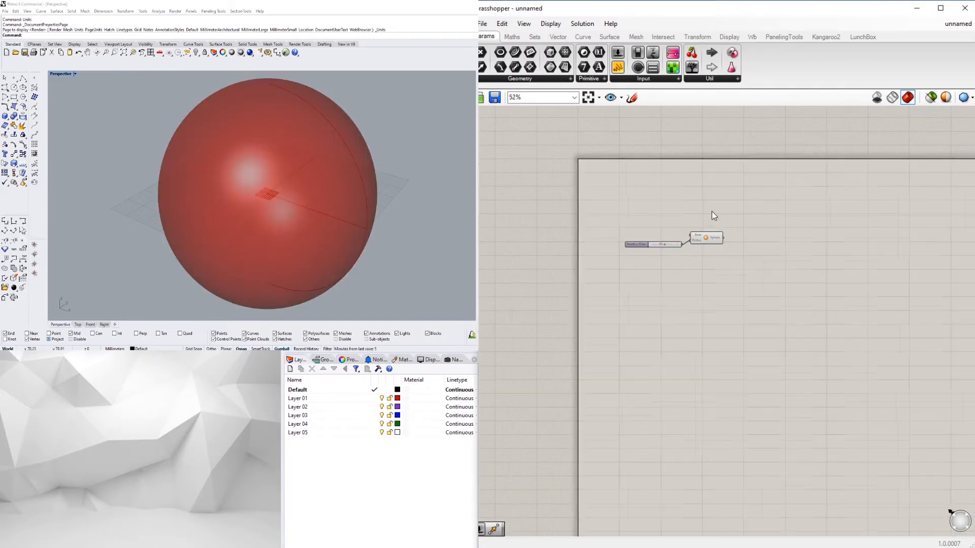
pyautogui.scroll(3, 714, 216)
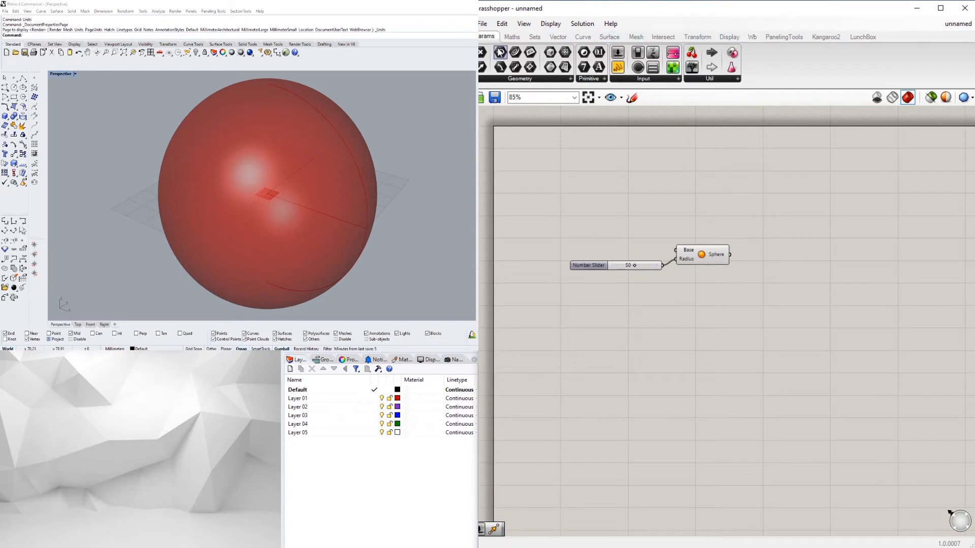
pyautogui.click(557, 36)
pyautogui.click(541, 79)
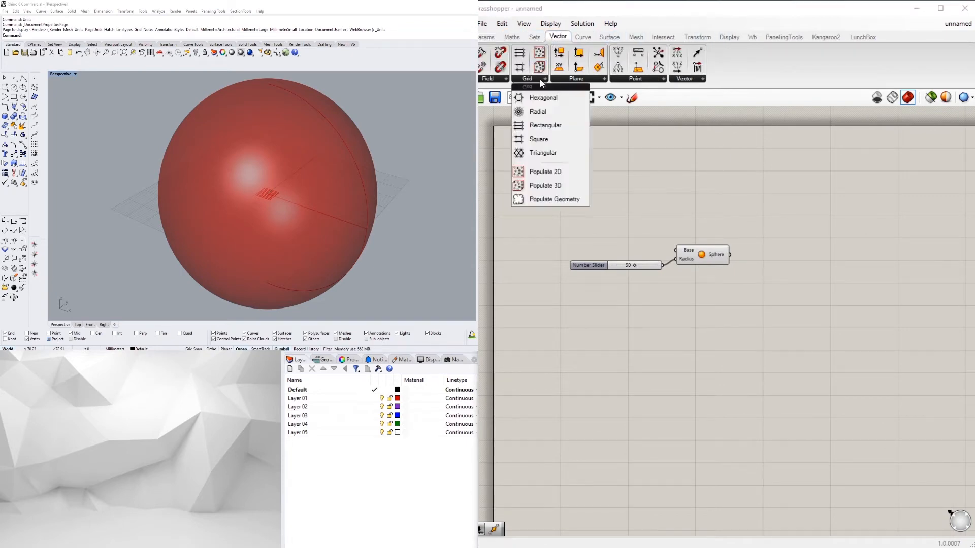
pyautogui.moveTo(548, 189); pyautogui.dragTo(551, 206)
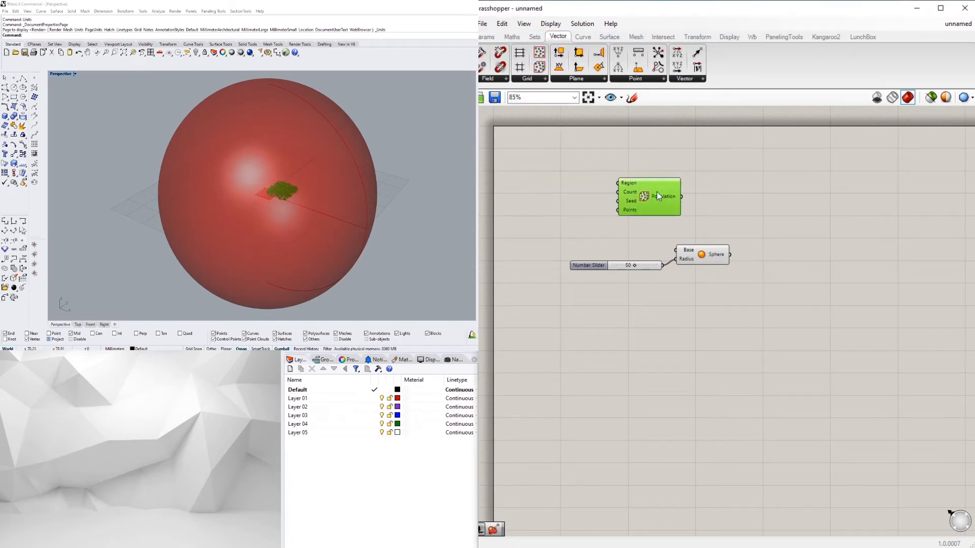
pyautogui.press('Delete')
# - Add a Populate Geometry component, connect the Sphere output to its Geometry input, and line up the components
pyautogui.click(541, 78)
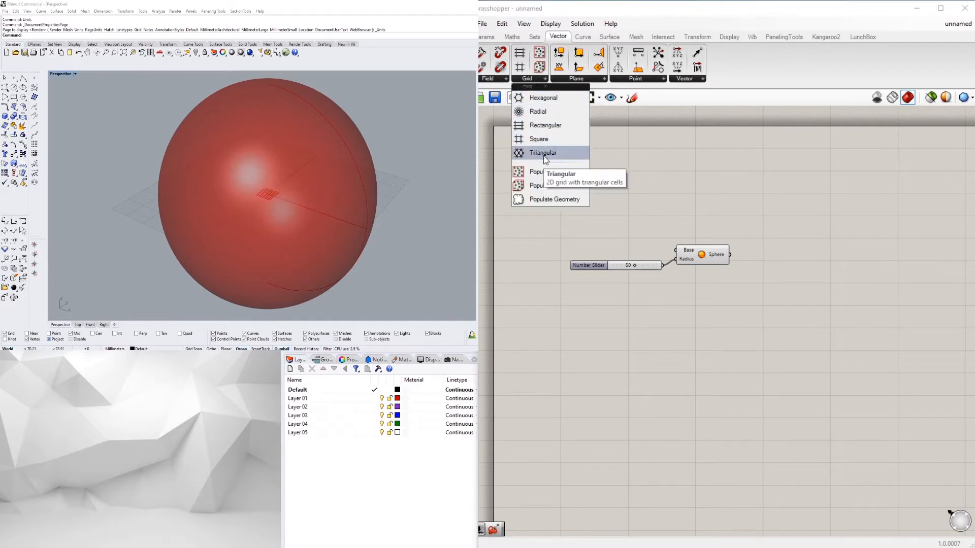
pyautogui.moveTo(539, 157); pyautogui.dragTo(750, 258)
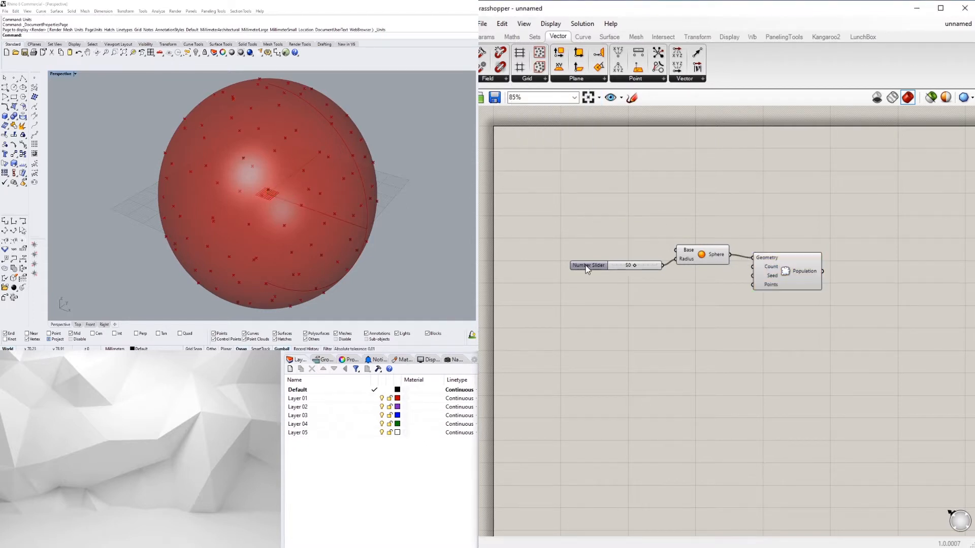
pyautogui.moveTo(584, 265); pyautogui.dragTo(592, 259)
pyautogui.moveTo(764, 284); pyautogui.dragTo(755, 281)
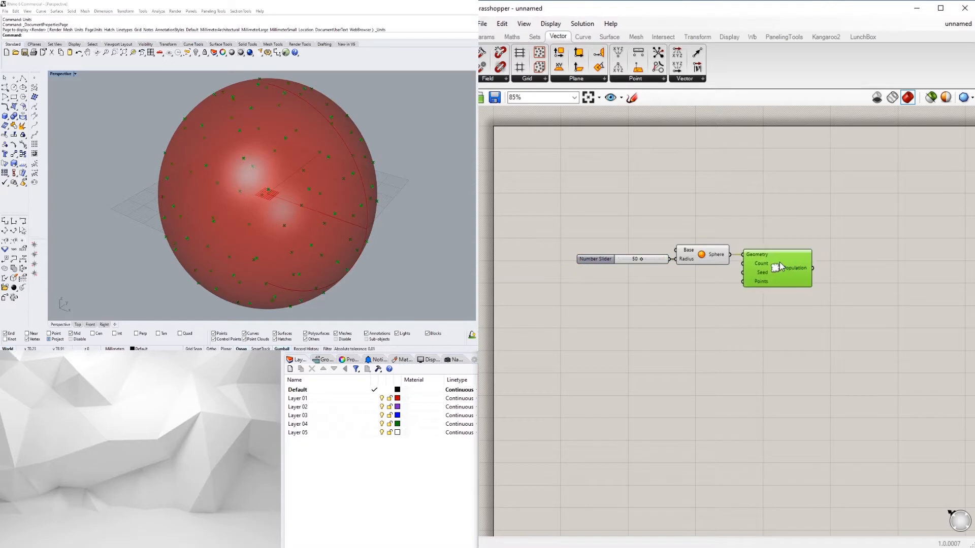
pyautogui.click(809, 305)
pyautogui.moveTo(374, 185); pyautogui.dragTo(289, 166, button='right')
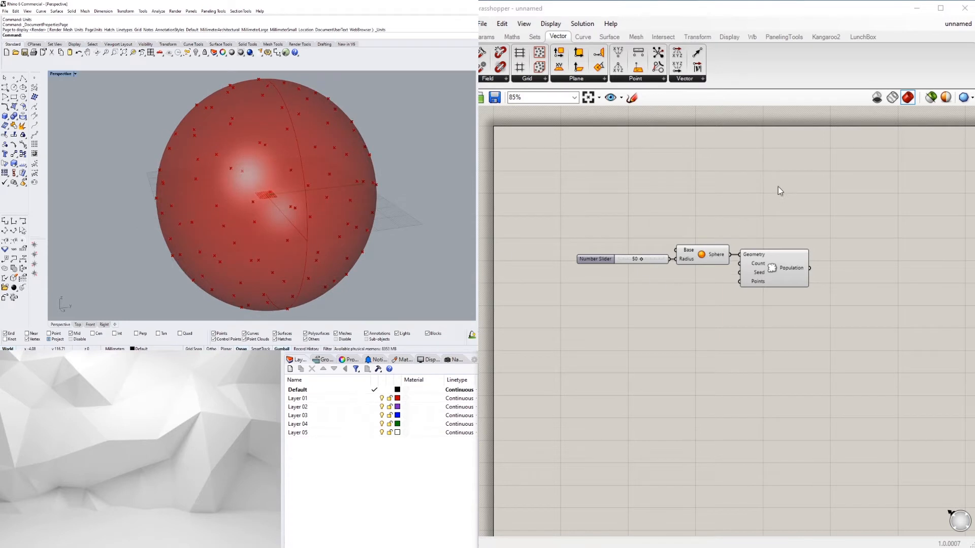
# - Add a number slider set to 50 and connect it to the Count input of Populate Geometry
pyautogui.moveTo(634, 294); pyautogui.dragTo(590, 306, button='right')
pyautogui.doubleClick(631, 284)
pyautogui.write('50')
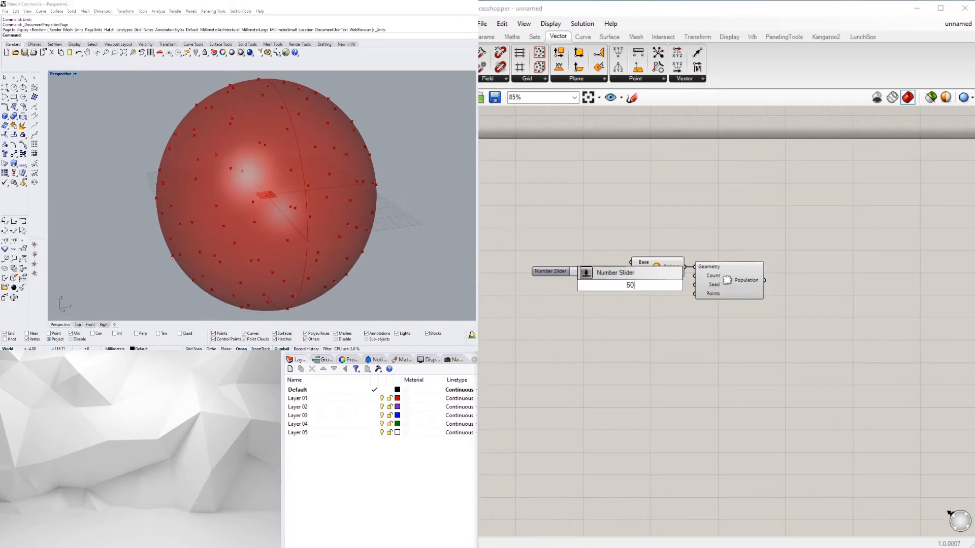
pyautogui.press('Return')
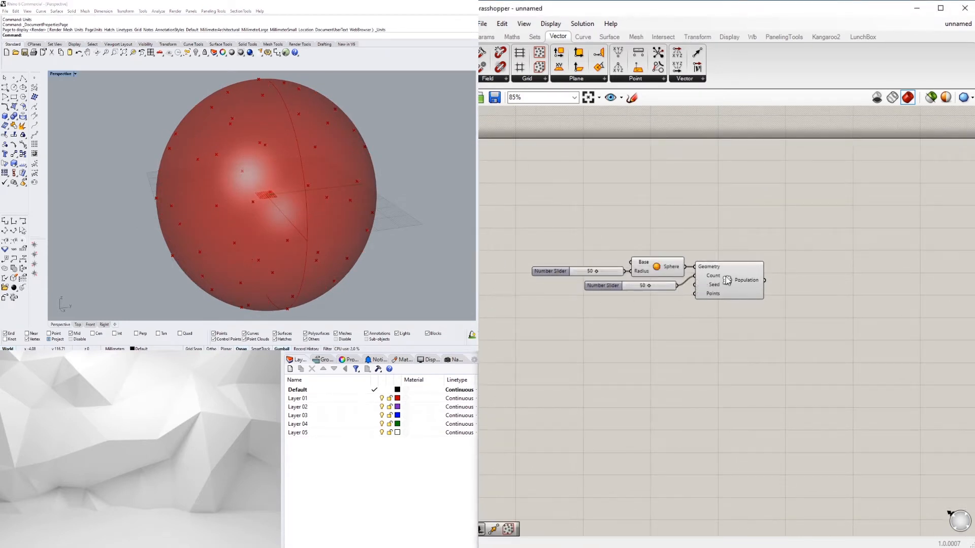
pyautogui.click(727, 281)
# - Add a number slider set to 0 below the Count slider and connect it to the Seed input of Populate Geometry
pyautogui.scroll(3, 673, 272)
pyautogui.doubleClick(588, 308)
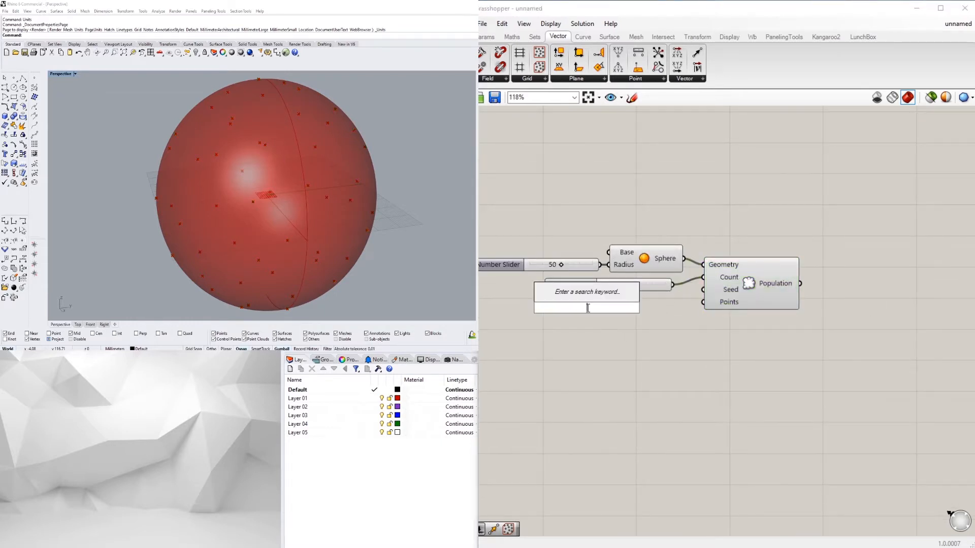
pyautogui.write('5')
pyautogui.press('Return')
pyautogui.moveTo(562, 312); pyautogui.dragTo(575, 308)
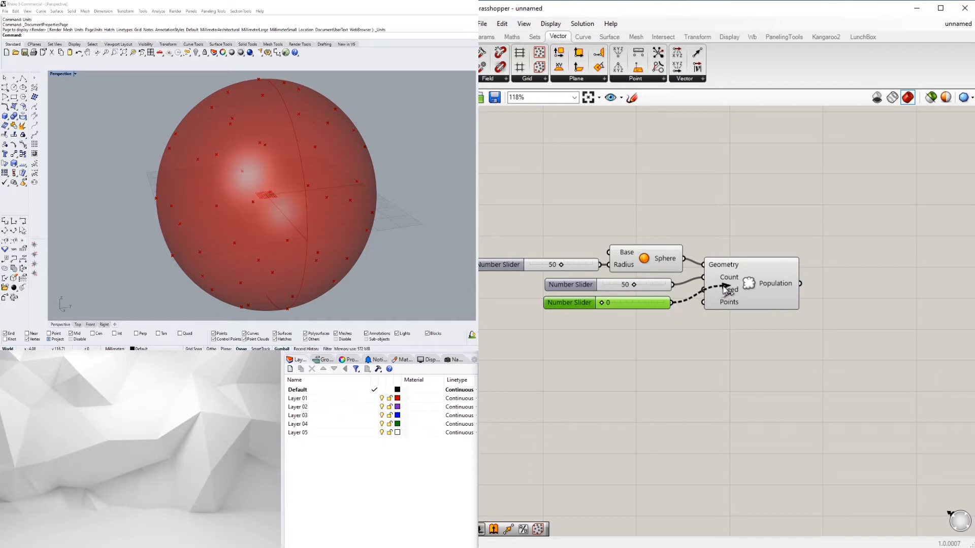
pyautogui.click(765, 319)
pyautogui.scroll(-2, 766, 318)
pyautogui.scroll(3, 700, 279)
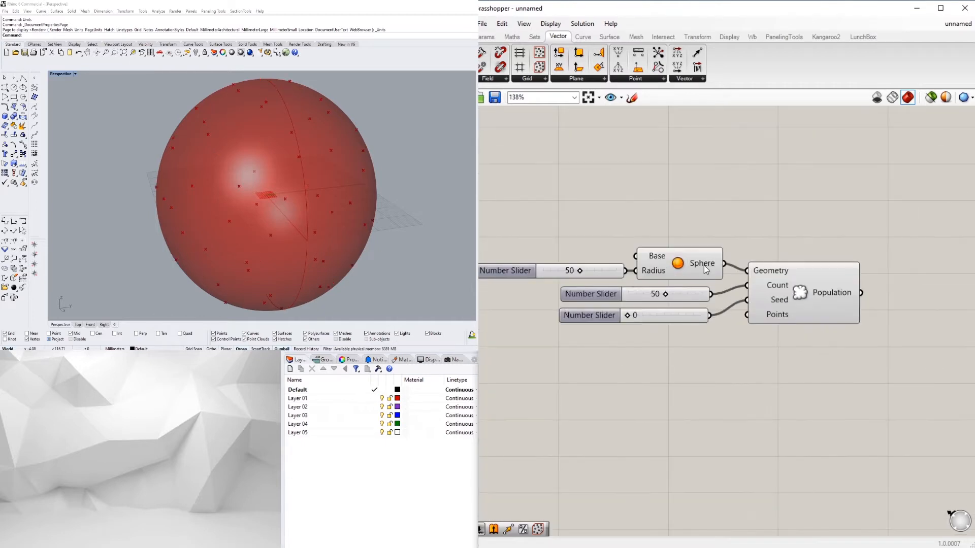
# - Try a Delaunay Mesh component on the sphere's points by connecting Population to its Points input
pyautogui.scroll(-2, 746, 260)
pyautogui.moveTo(751, 255); pyautogui.dragTo(806, 319, button='right')
pyautogui.scroll(-3, 772, 335)
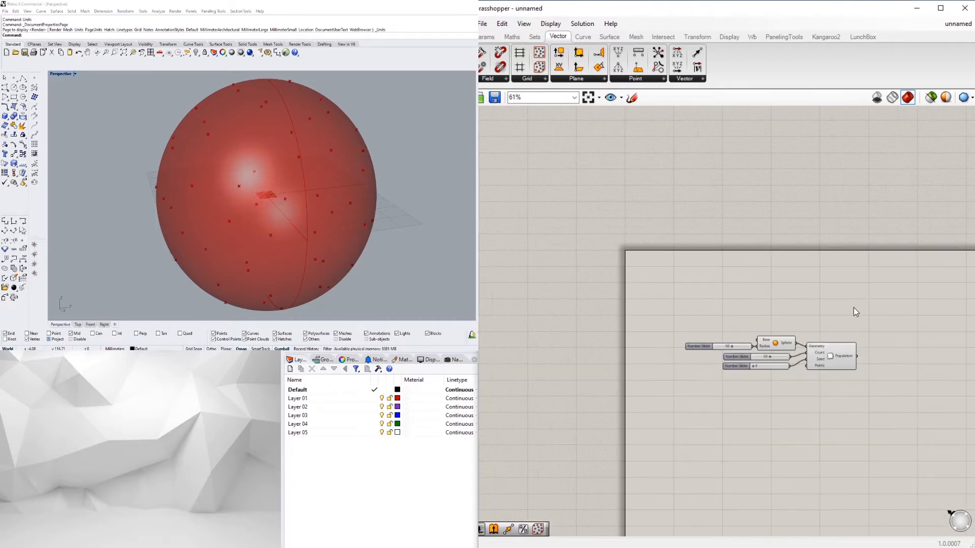
pyautogui.scroll(1, 853, 308)
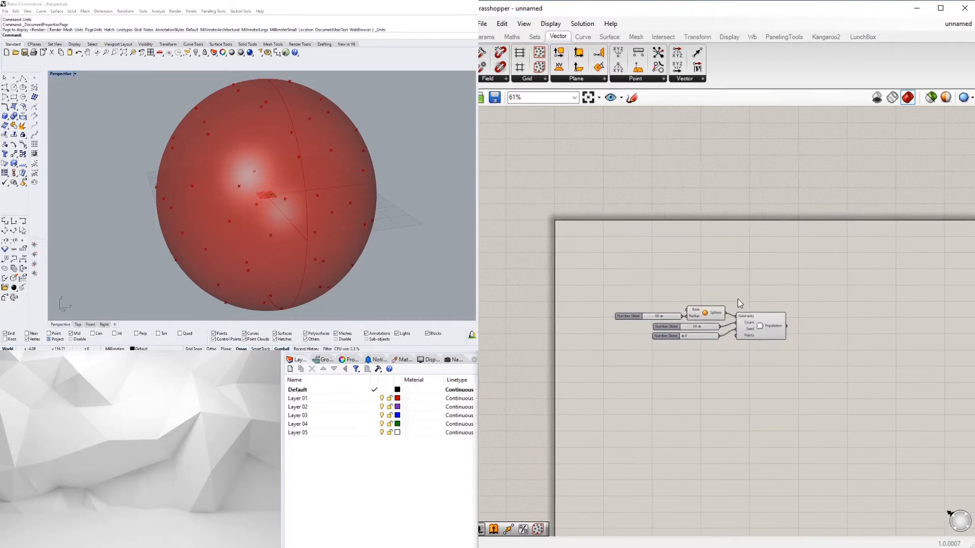
pyautogui.click(627, 40)
pyautogui.click(680, 79)
pyautogui.moveTo(690, 98); pyautogui.dragTo(824, 303)
pyautogui.scroll(2, 760, 306)
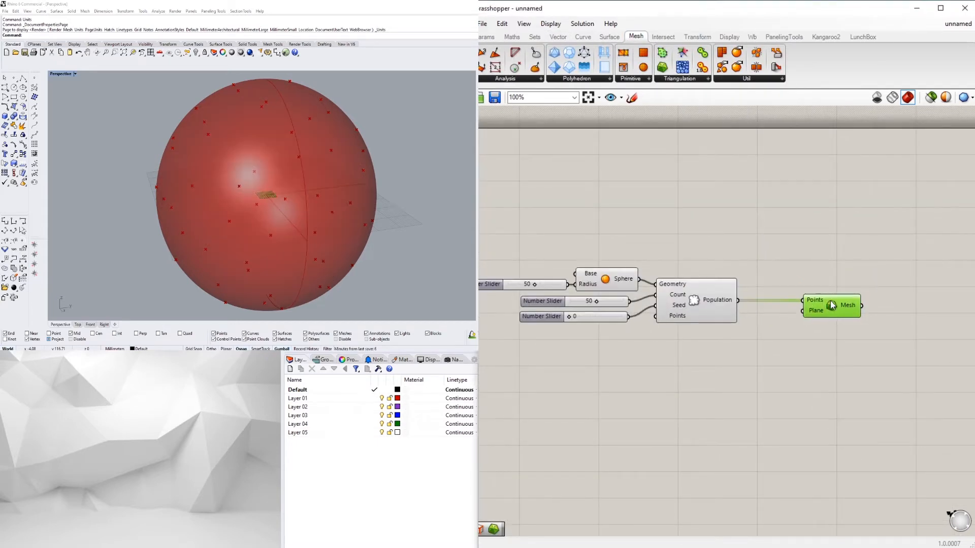
# - Toggle the Populate Geometry preview off and on again while inspecting the Delaunay mesh from several angles
pyautogui.rightClick(694, 301)
pyautogui.click(707, 318)
pyautogui.moveTo(309, 193); pyautogui.dragTo(314, 137, button='right')
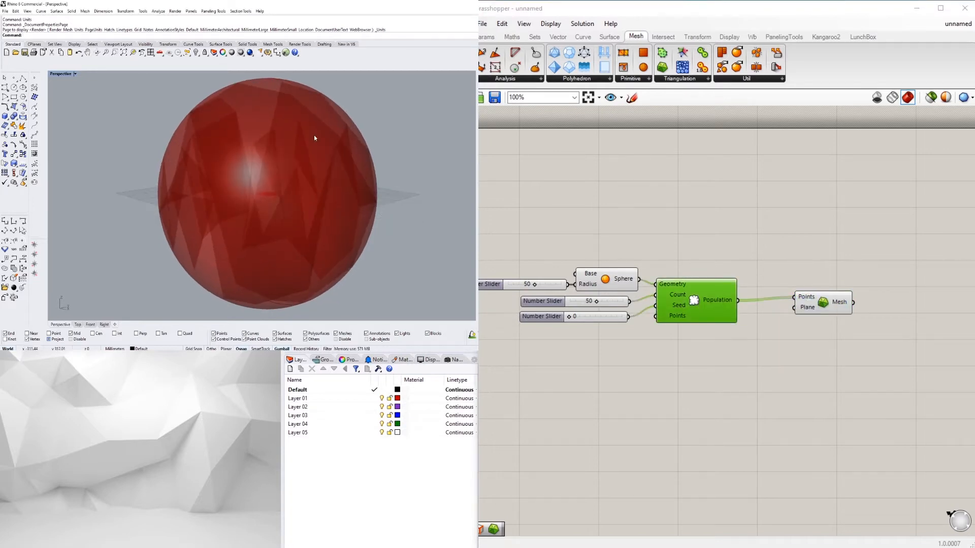
pyautogui.rightClick(692, 301)
pyautogui.click(707, 318)
pyautogui.moveTo(253, 152); pyautogui.dragTo(401, 152, button='right')
# - Hide the Delaunay Mesh preview and delete that component from the definition
pyautogui.click(755, 253)
pyautogui.moveTo(824, 300); pyautogui.dragTo(815, 296)
pyautogui.click(711, 283)
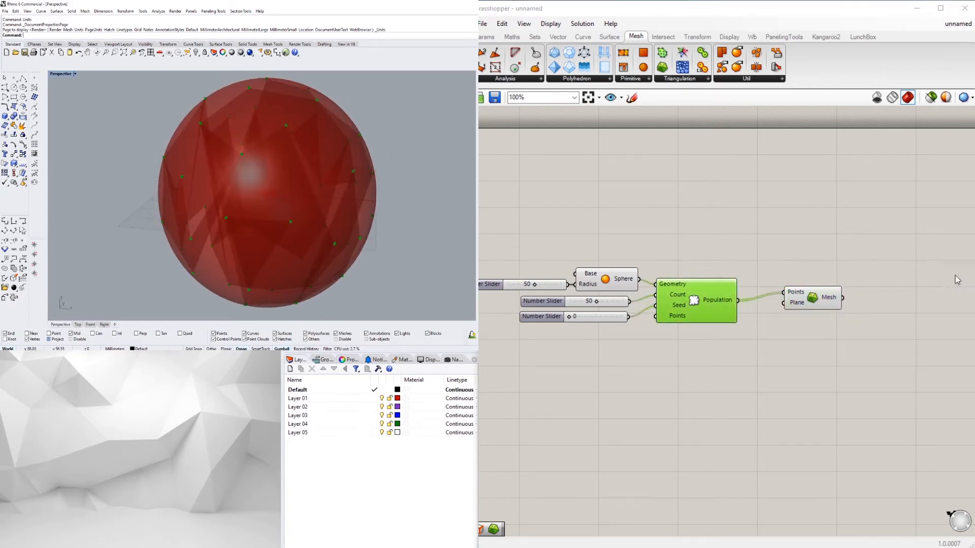
pyautogui.rightClick(815, 294)
pyautogui.click(823, 312)
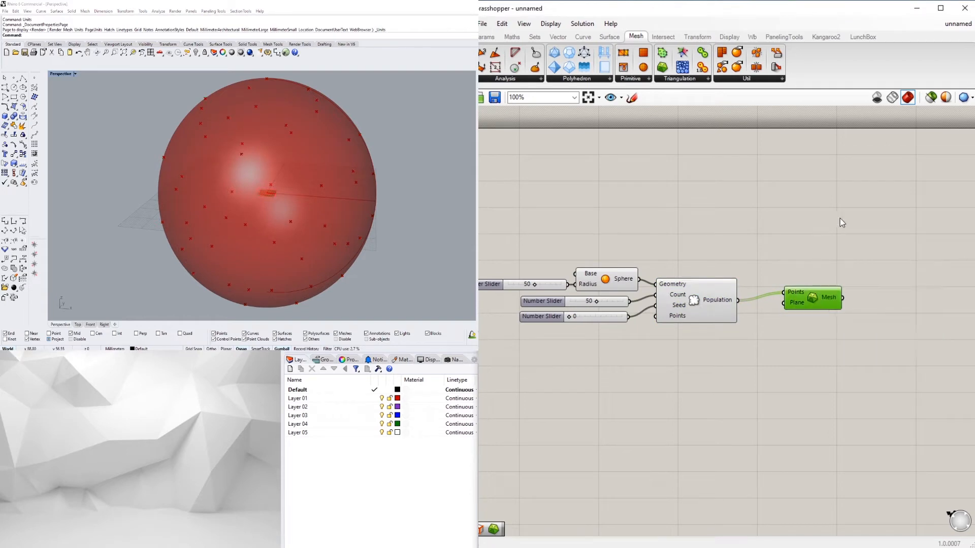
pyautogui.click(695, 310)
pyautogui.click(814, 296)
pyautogui.press('Delete')
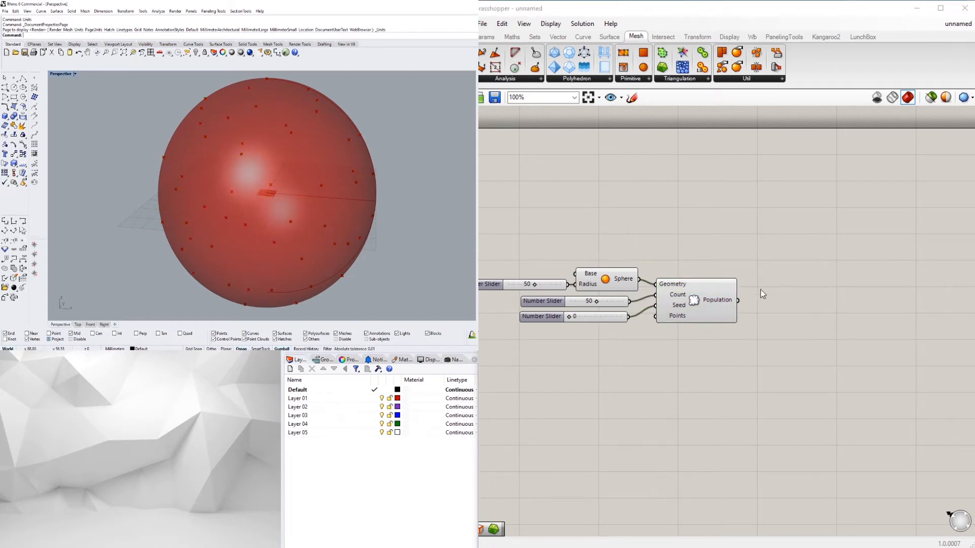
pyautogui.moveTo(688, 303); pyautogui.dragTo(690, 304)
pyautogui.click(875, 297)
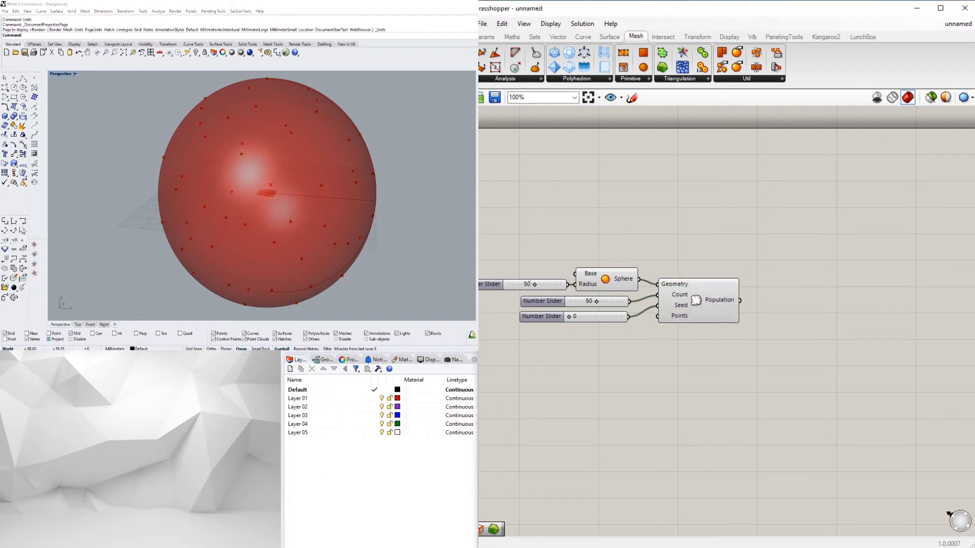
# - Add a Voronoi 3D component, close the overdose warning, and connect the Population output to its Points input
pyautogui.click(685, 82)
pyautogui.click(702, 148)
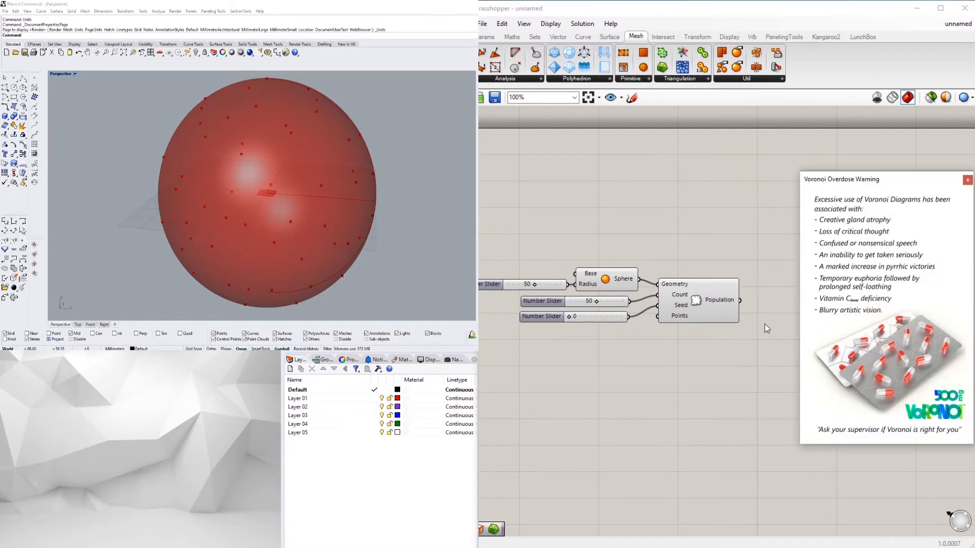
pyautogui.click(967, 181)
pyautogui.moveTo(822, 205); pyautogui.dragTo(725, 199, button='right')
pyautogui.moveTo(789, 301); pyautogui.dragTo(778, 324)
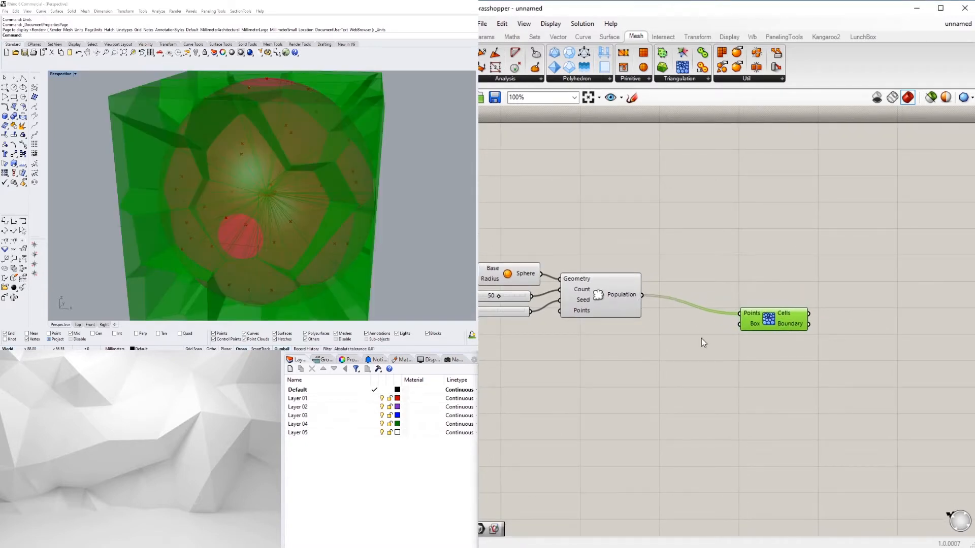
# - Add a Box parameter above Populate Geometry and connect the Sphere output to it
pyautogui.moveTo(594, 362); pyautogui.dragTo(725, 329, button='right')
pyautogui.doubleClick(726, 329)
pyautogui.write('box')
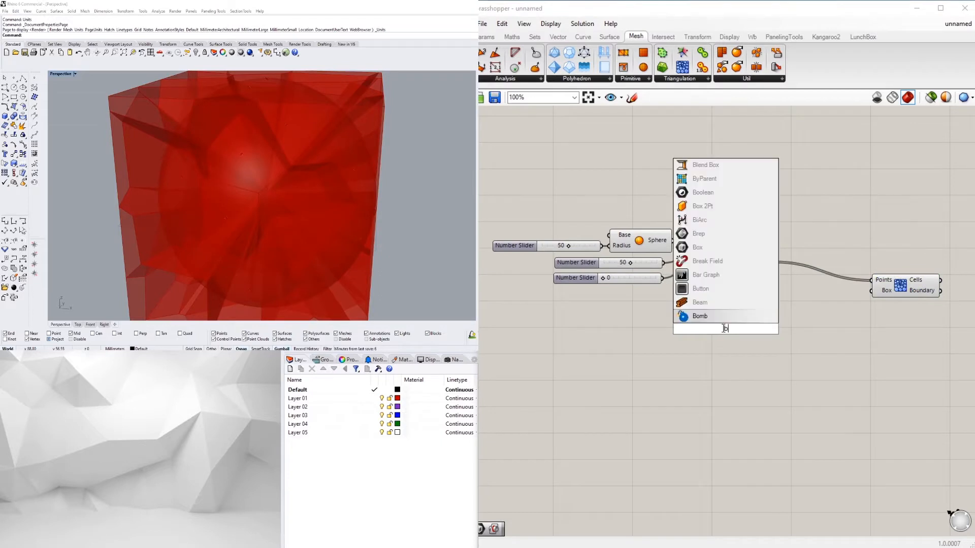
pyautogui.click(713, 316)
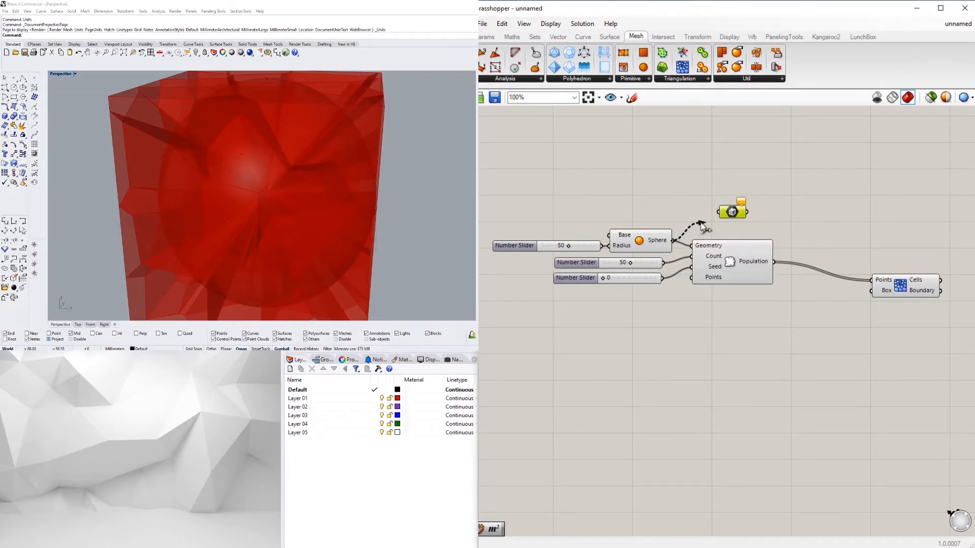
pyautogui.moveTo(702, 226); pyautogui.dragTo(737, 216)
# - Add a Scale component and connect the Box parameter to its Geometry input
pyautogui.moveTo(782, 198); pyautogui.dragTo(795, 223, button='right')
pyautogui.doubleClick(796, 222)
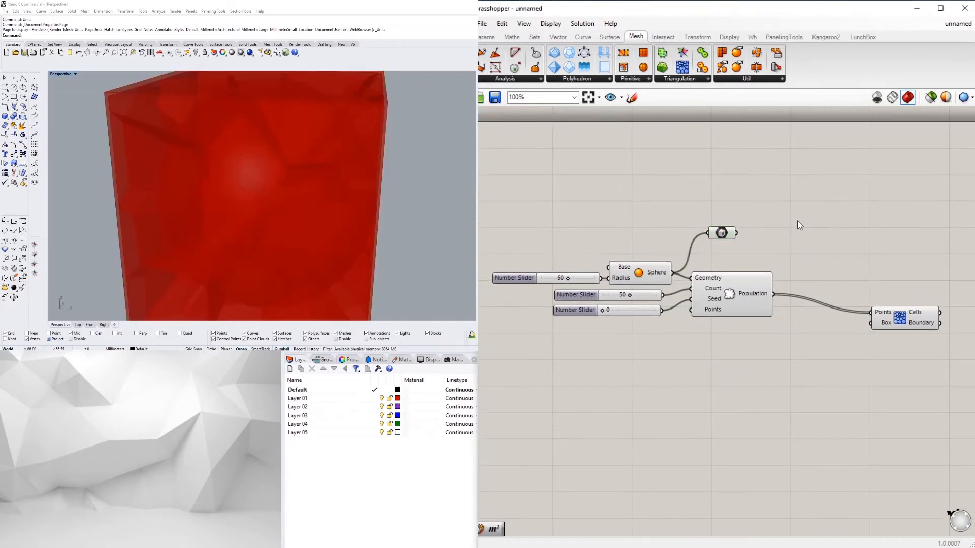
pyautogui.write('sc')
pyautogui.press('Return')
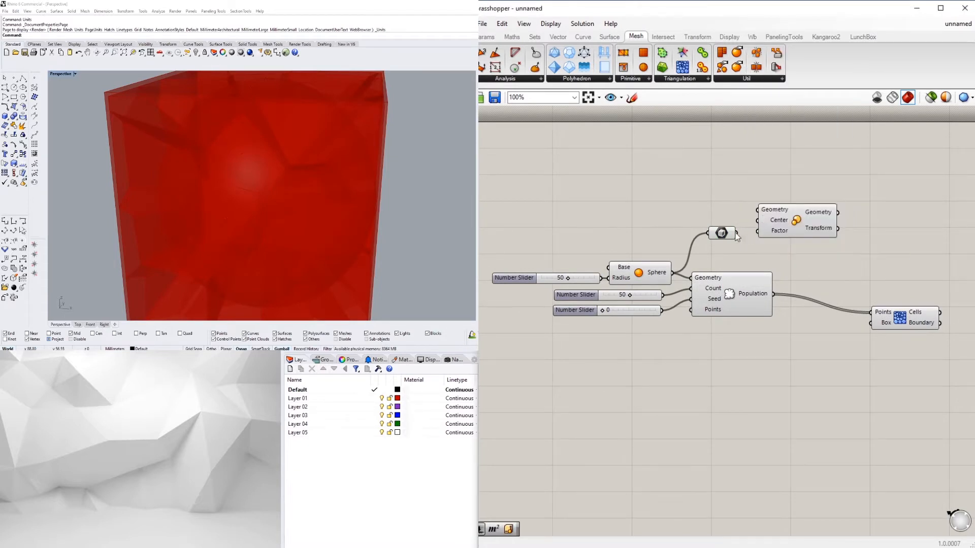
# - Add an Area component fed by the Box parameter and connect its Centroid output to the Scale component's Center input
pyautogui.doubleClick(728, 194)
pyautogui.write('ar')
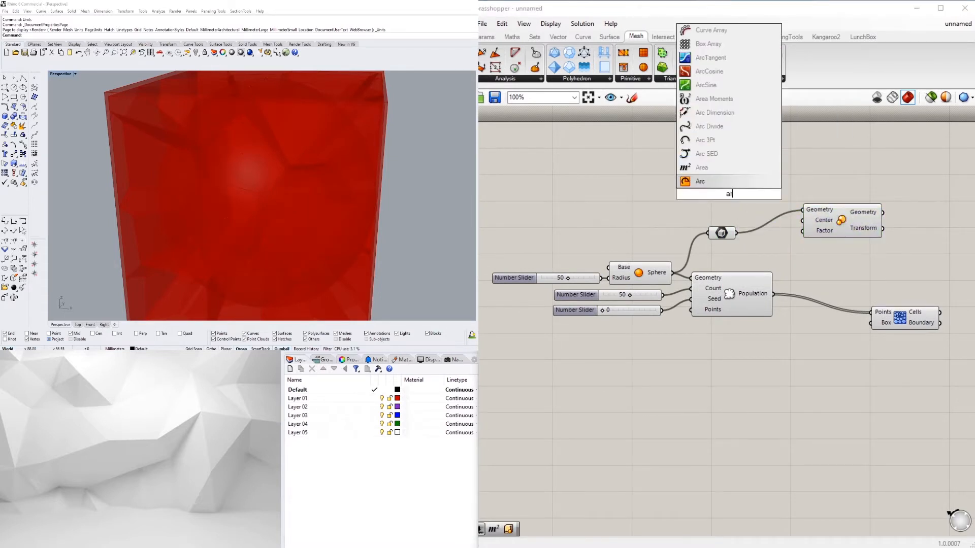
pyautogui.click(729, 172)
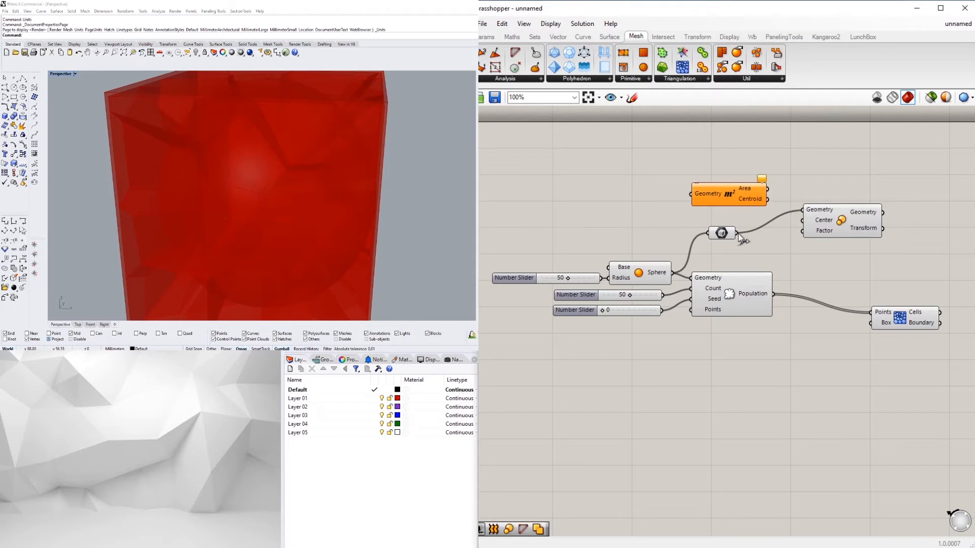
pyautogui.moveTo(739, 234); pyautogui.dragTo(749, 202)
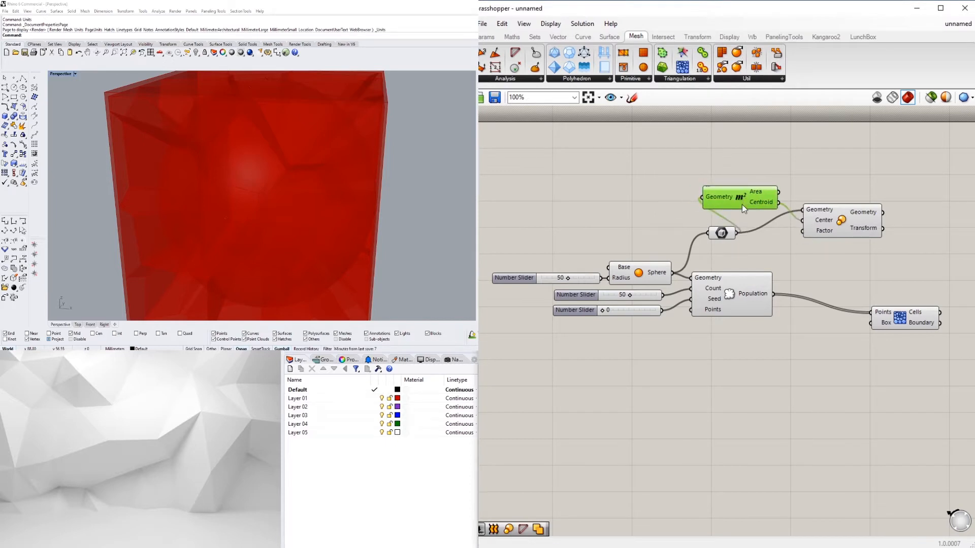
# - Raise the Scale component's Factor above 1 to enlarge the bounding box
pyautogui.rightClick(814, 237)
pyautogui.moveTo(916, 337)
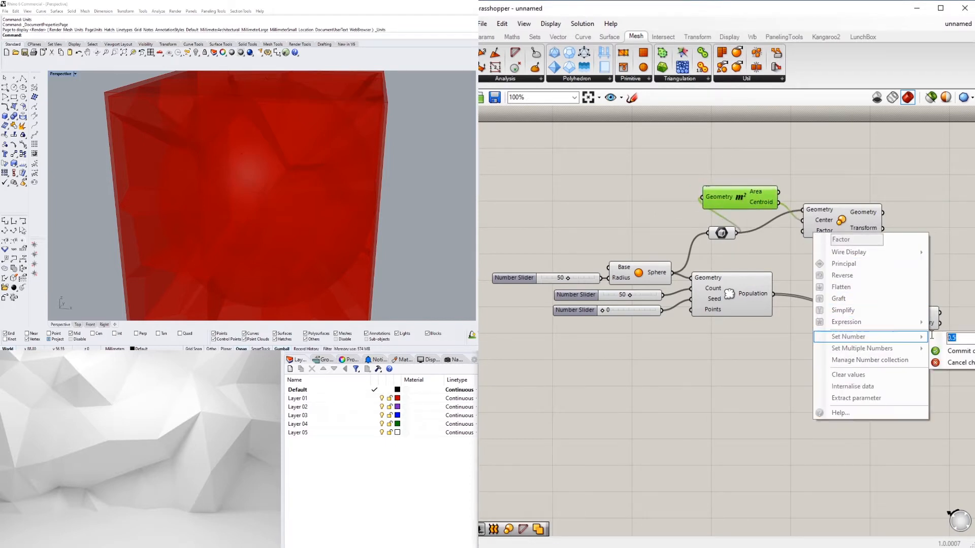
pyautogui.click(958, 352)
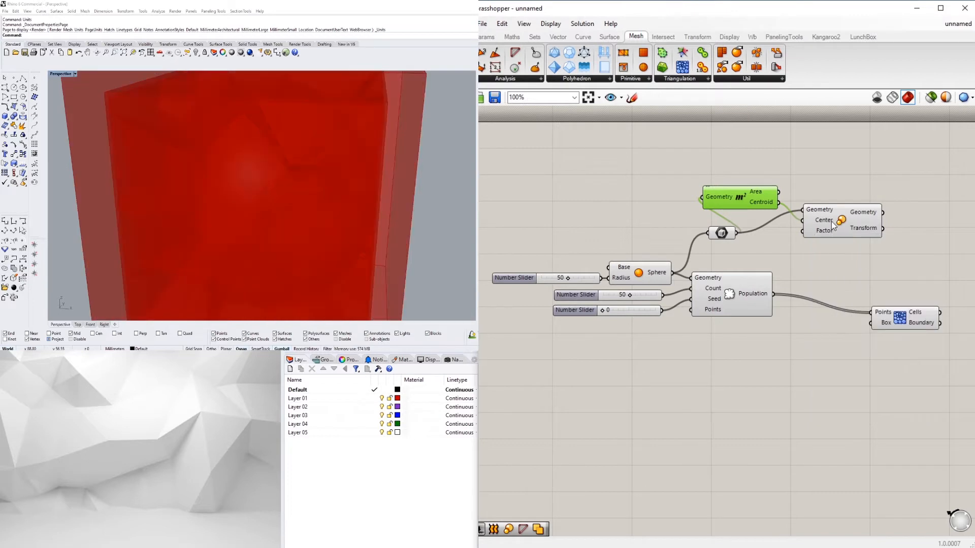
# - Arrange the Box, Area and Scale components in a row above Populate Geometry
pyautogui.moveTo(886, 280); pyautogui.dragTo(764, 215)
pyautogui.moveTo(772, 214); pyautogui.dragTo(775, 218)
pyautogui.click(867, 247)
pyautogui.moveTo(867, 248); pyautogui.dragTo(777, 196)
pyautogui.moveTo(779, 213); pyautogui.dragTo(865, 242)
pyautogui.click(845, 222)
pyautogui.click(832, 188)
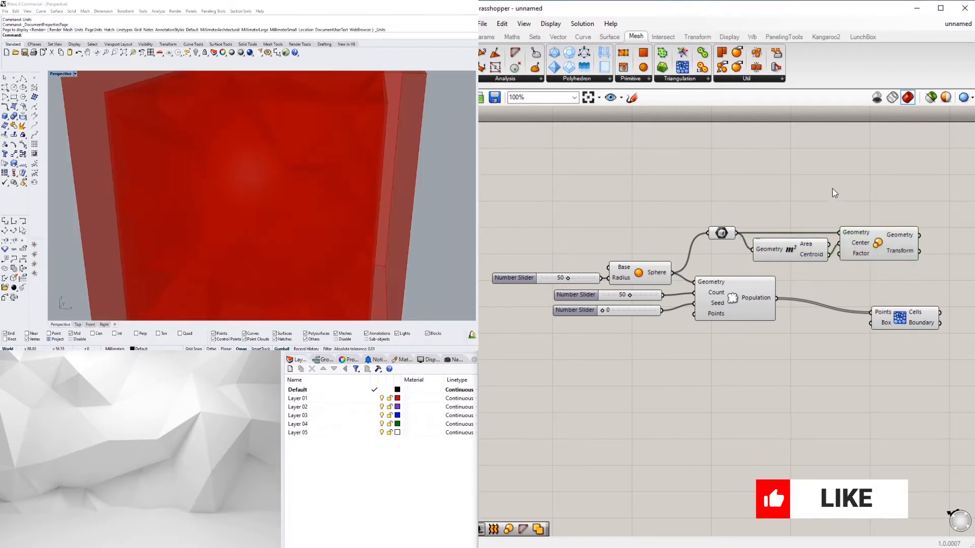
# - Connect the scaled Geometry output to the Box input of the Voronoi 3D component
pyautogui.moveTo(907, 312); pyautogui.dragTo(800, 312, button='right')
pyautogui.click(802, 321)
pyautogui.moveTo(803, 325); pyautogui.dragTo(873, 315)
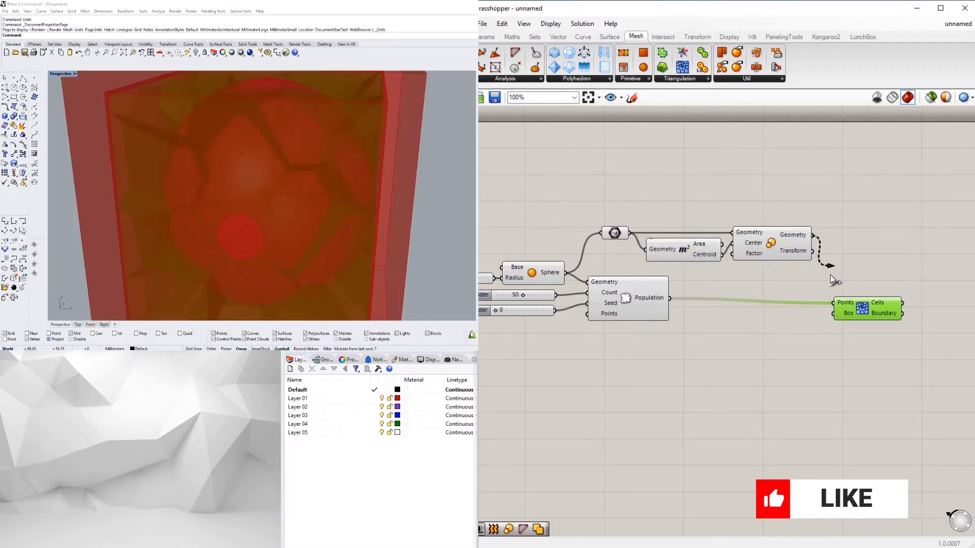
pyautogui.moveTo(798, 282); pyautogui.dragTo(790, 261)
# - Hide the previews of the Box, Area and Scale components
pyautogui.moveTo(757, 187); pyautogui.dragTo(608, 264)
pyautogui.middleClick(700, 196)
pyautogui.click(734, 163)
pyautogui.click(761, 138)
# - Reposition the Box, Area and Scale components together and move the Voronoi component up towards them
pyautogui.moveTo(652, 274); pyautogui.dragTo(738, 291, button='right')
pyautogui.scroll(-2, 739, 291)
pyautogui.scroll(3, 739, 290)
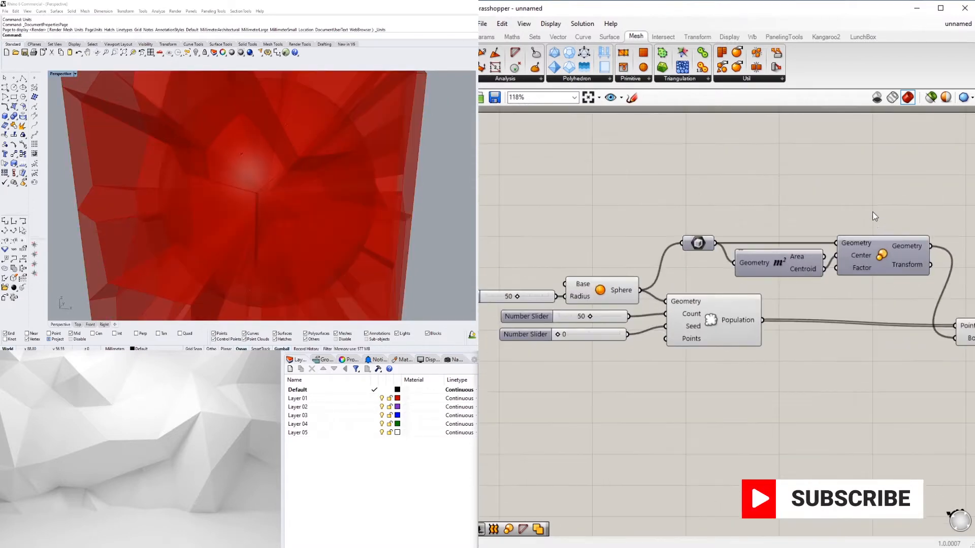
pyautogui.moveTo(898, 202); pyautogui.dragTo(694, 271)
pyautogui.scroll(3, 711, 253)
pyautogui.moveTo(805, 275); pyautogui.dragTo(805, 298)
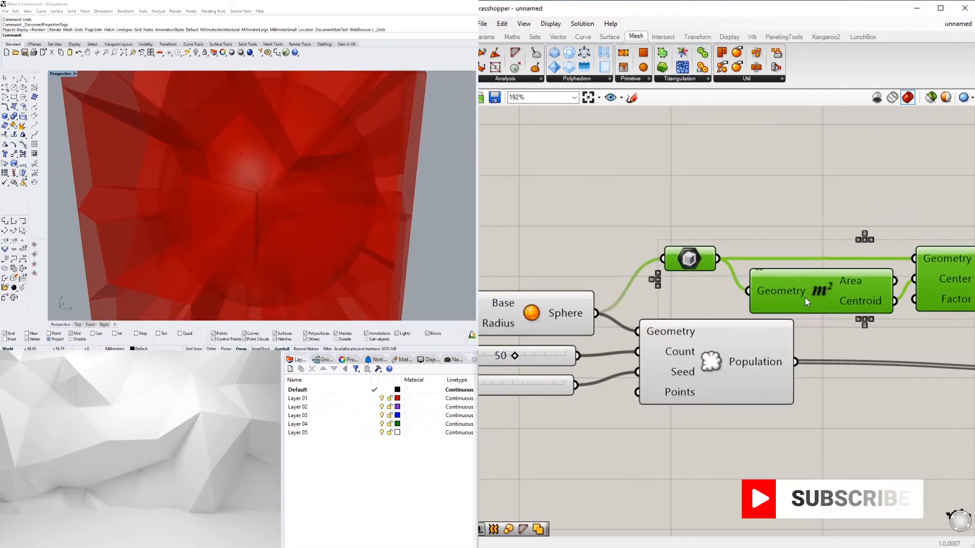
pyautogui.click(726, 238)
pyautogui.scroll(-4, 741, 260)
pyautogui.scroll(3, 746, 254)
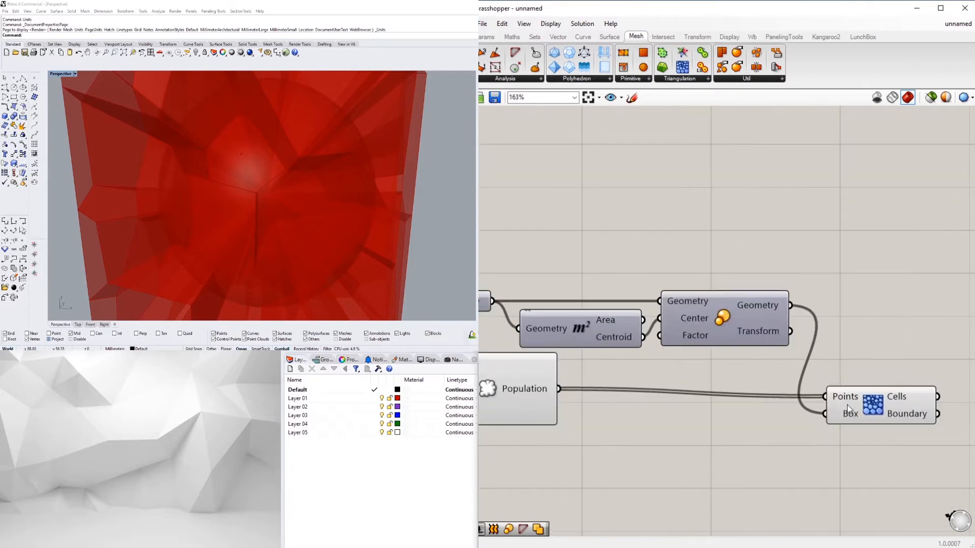
pyautogui.moveTo(869, 396); pyautogui.dragTo(888, 366)
pyautogui.click(723, 413)
# - Examine the Voronoi cells filling the enlarged box and highlight the sphere inside them
pyautogui.scroll(-6, 353, 183)
pyautogui.moveTo(353, 184); pyautogui.dragTo(372, 180, button='right')
pyautogui.moveTo(711, 293); pyautogui.dragTo(633, 276, button='right')
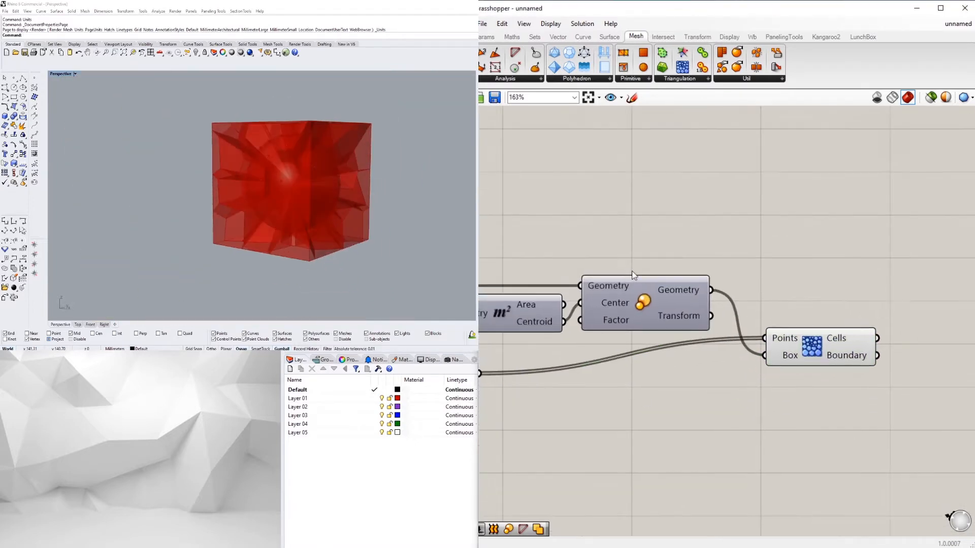
pyautogui.scroll(-3, 495, 355)
pyautogui.moveTo(495, 355); pyautogui.dragTo(729, 318, button='right')
pyautogui.click(598, 297)
pyautogui.moveTo(843, 249); pyautogui.dragTo(742, 274, button='right')
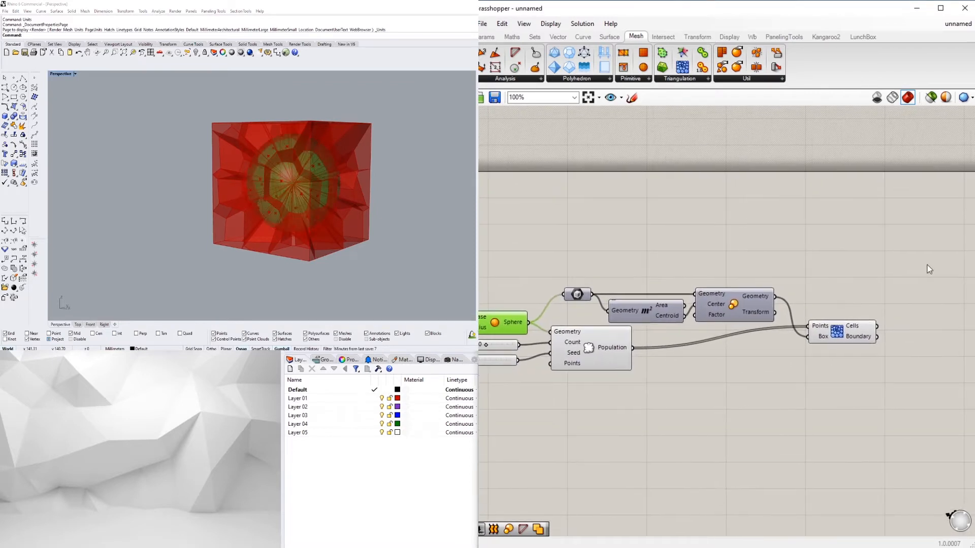
pyautogui.moveTo(880, 249); pyautogui.dragTo(835, 296, button='right')
pyautogui.click(766, 388)
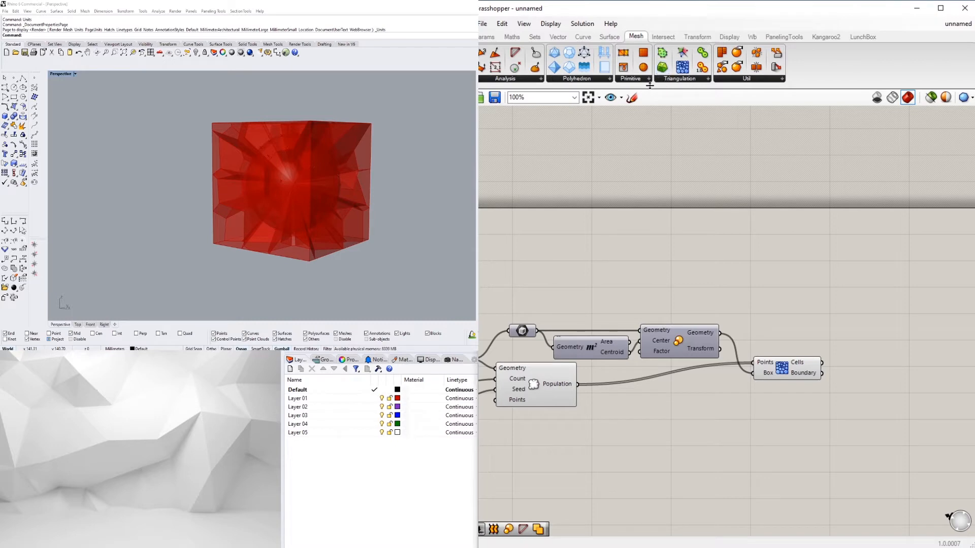
# - Add a Split Brep component, connecting the Sphere to its Brep input and the Voronoi Cells to its Cutters input
pyautogui.doubleClick(743, 237)
pyautogui.write('spl')
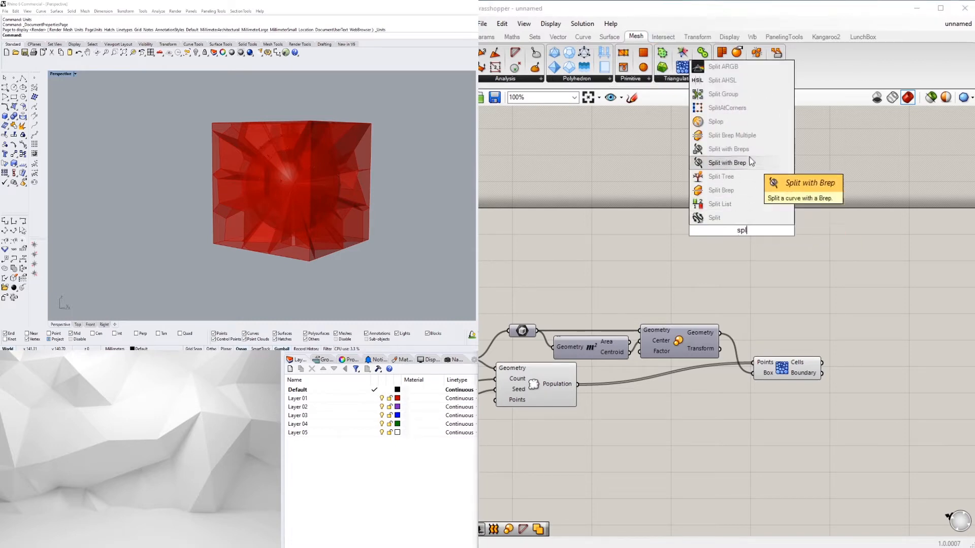
pyautogui.click(761, 187)
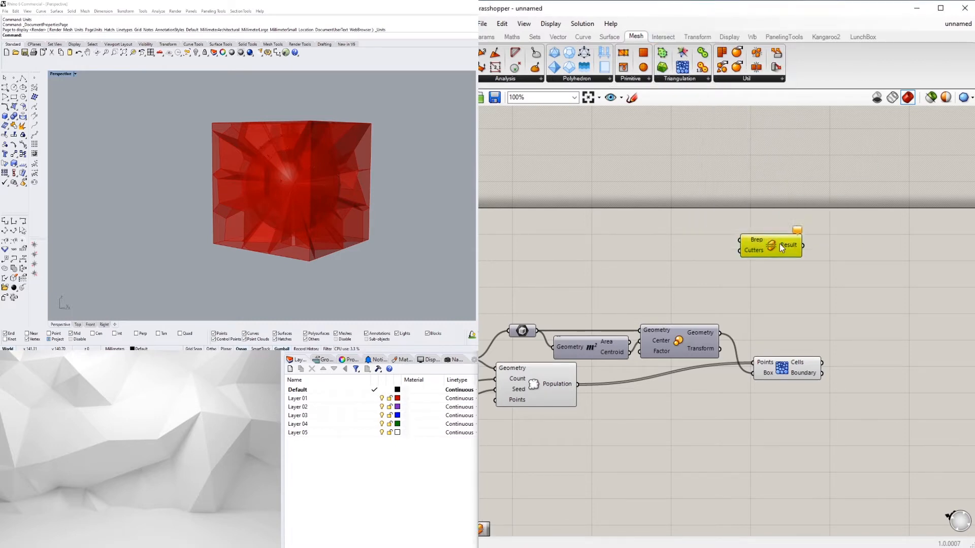
pyautogui.moveTo(780, 244); pyautogui.dragTo(861, 274)
pyautogui.scroll(-3, 809, 314)
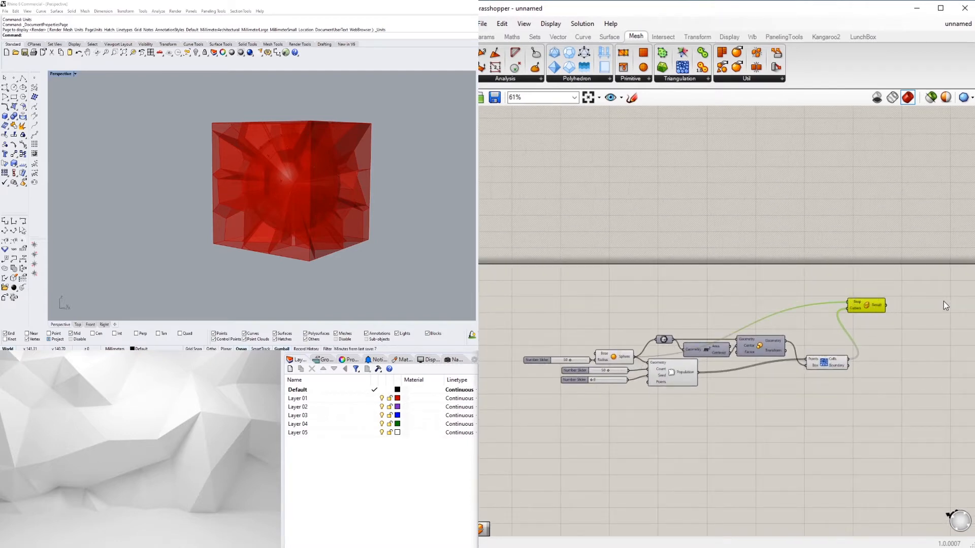
pyautogui.moveTo(924, 339); pyautogui.dragTo(905, 330, button='right')
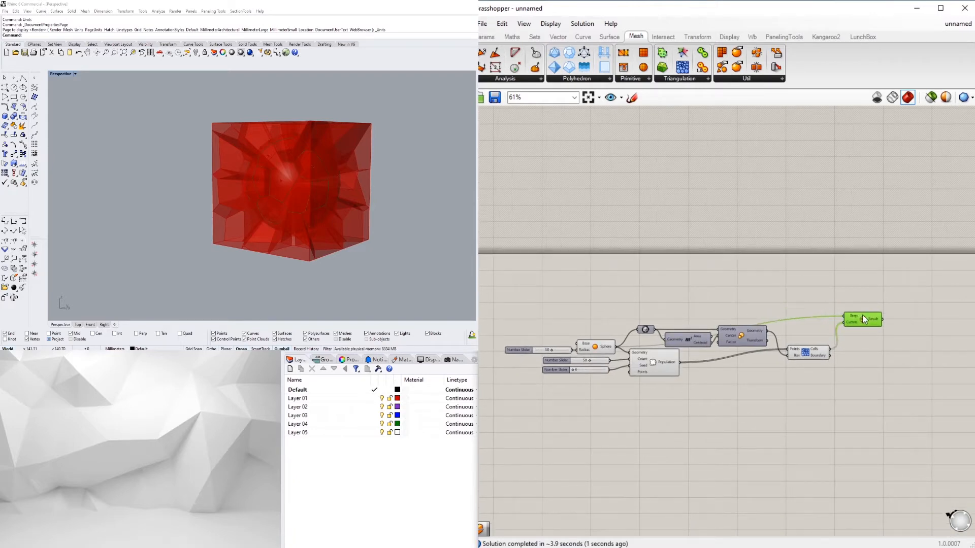
# - Hide the previews of all components that precede Split Brep
pyautogui.moveTo(816, 393); pyautogui.dragTo(566, 319)
pyautogui.middleClick(659, 282)
pyautogui.click(692, 251)
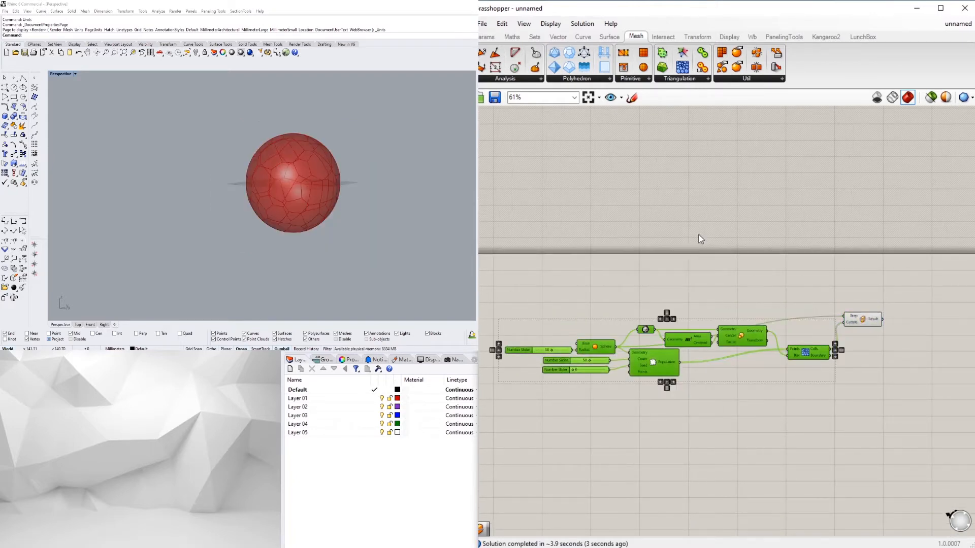
pyautogui.click(751, 273)
# - Move Split Brep just below the Voronoi component and inspect the cell pattern on the sphere
pyautogui.scroll(2, 810, 312)
pyautogui.scroll(1, 811, 317)
pyautogui.moveTo(903, 322); pyautogui.dragTo(905, 411)
pyautogui.click(792, 427)
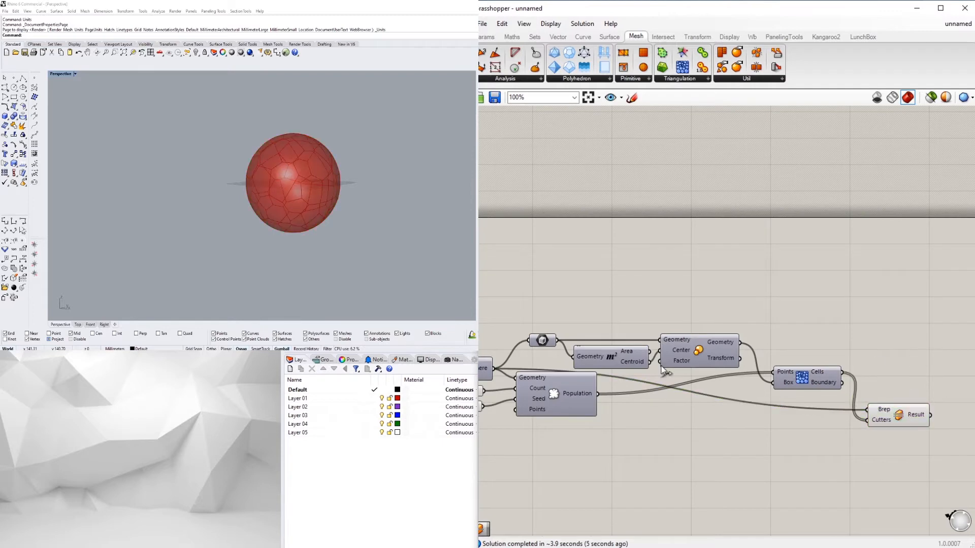
pyautogui.moveTo(370, 218); pyautogui.dragTo(296, 203, button='right')
pyautogui.scroll(8, 252, 208)
pyautogui.scroll(-4, 580, 251)
pyautogui.moveTo(674, 282); pyautogui.dragTo(644, 281, button='right')
pyautogui.scroll(3, 675, 322)
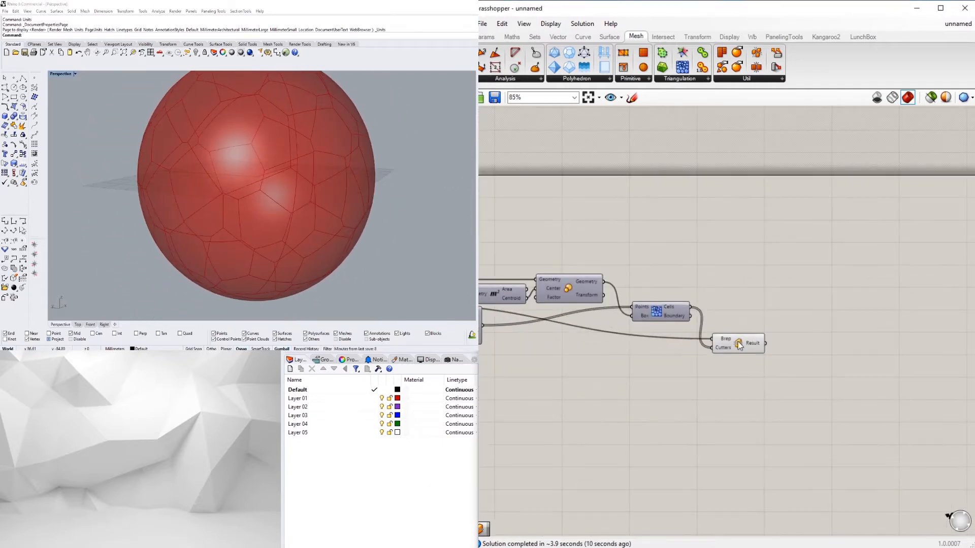
# - Add a Brep Join component fed by the Split Brep Result, and hide the Split Brep preview
pyautogui.click(737, 340)
pyautogui.moveTo(778, 335); pyautogui.dragTo(728, 332, button='right')
pyautogui.doubleClick(771, 329)
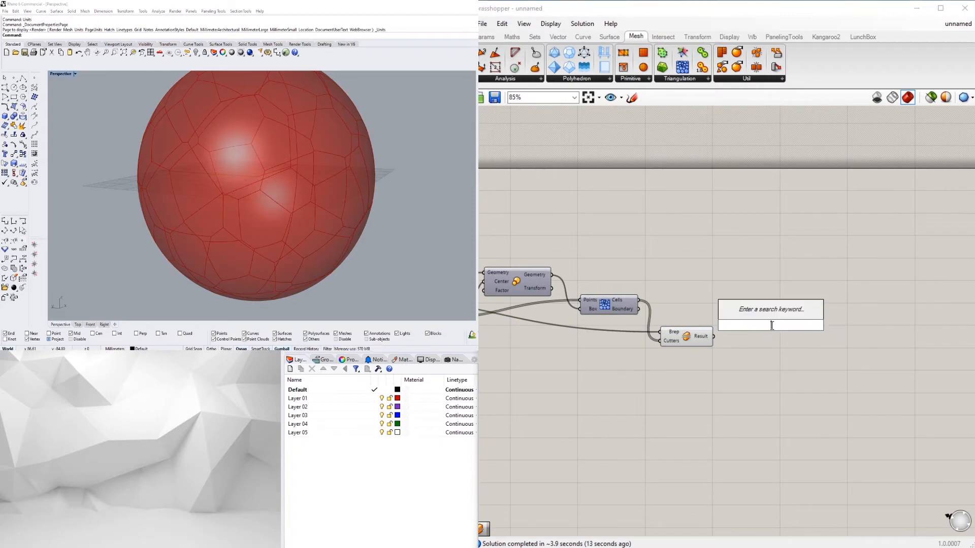
pyautogui.press('Escape')
pyautogui.doubleClick(777, 327)
pyautogui.write('joi')
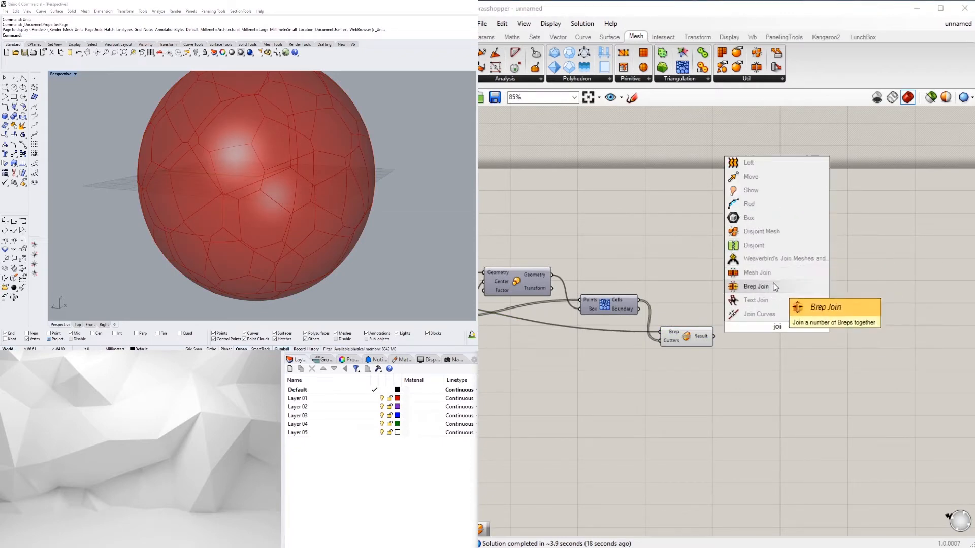
pyautogui.click(756, 287)
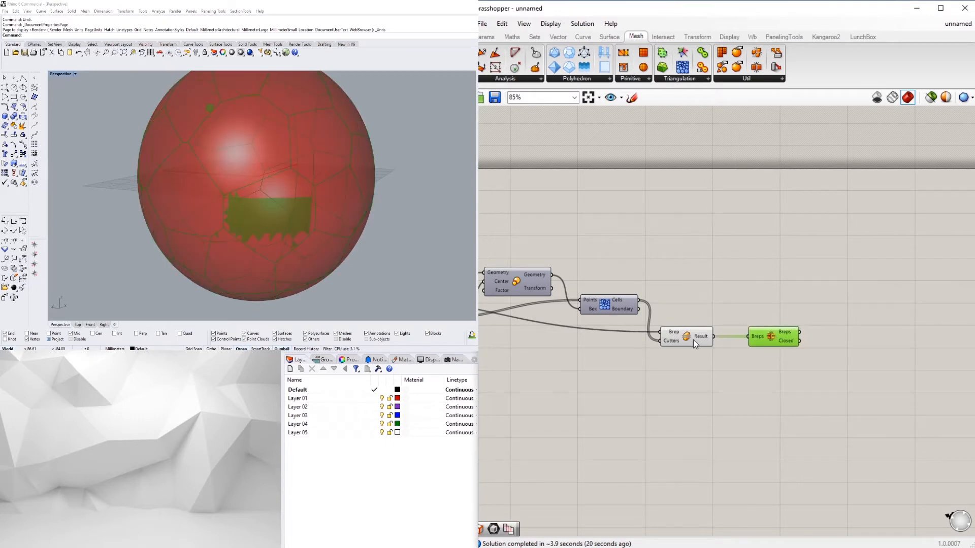
pyautogui.rightClick(693, 341)
pyautogui.click(705, 360)
# - Add a Mesh parameter fed by the joined Breps output, and hide the Brep Join preview
pyautogui.moveTo(831, 270); pyautogui.dragTo(772, 258, button='right')
pyautogui.doubleClick(819, 298)
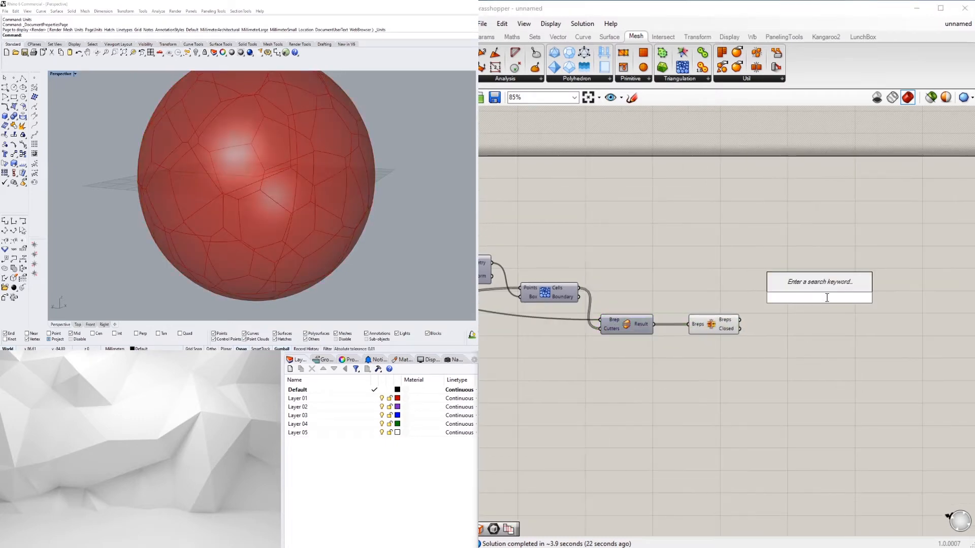
pyautogui.write('mesh')
pyautogui.click(797, 285)
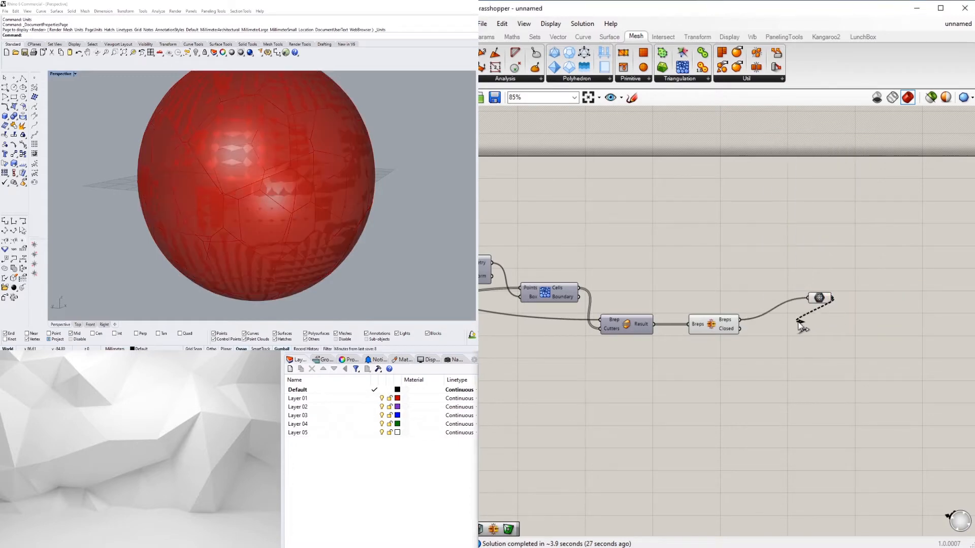
pyautogui.rightClick(711, 320)
pyautogui.moveTo(798, 321); pyautogui.dragTo(780, 298)
pyautogui.click(723, 340)
pyautogui.click(801, 222)
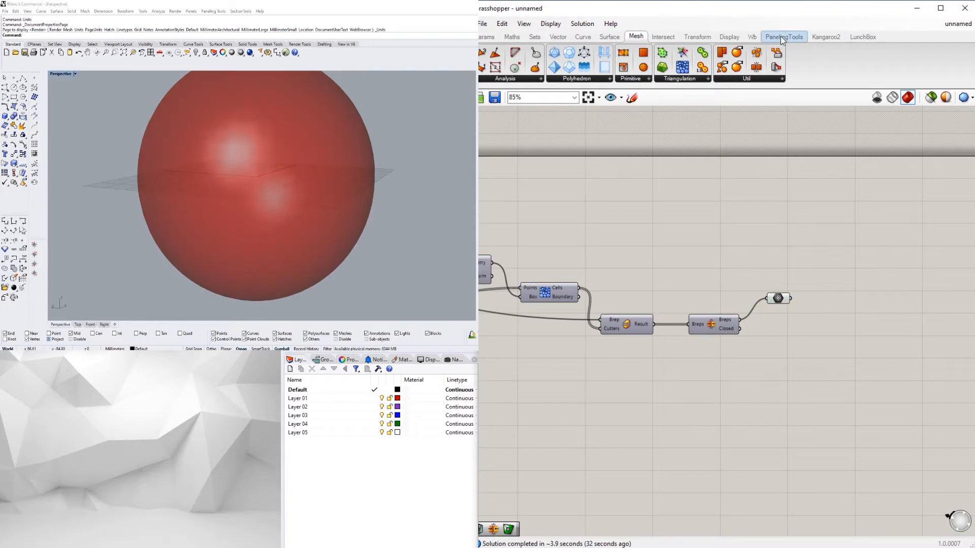
# - Add Weaverbird's Picture Frame component and connect the Mesh parameter to its Mesh/Polylines input
pyautogui.click(752, 37)
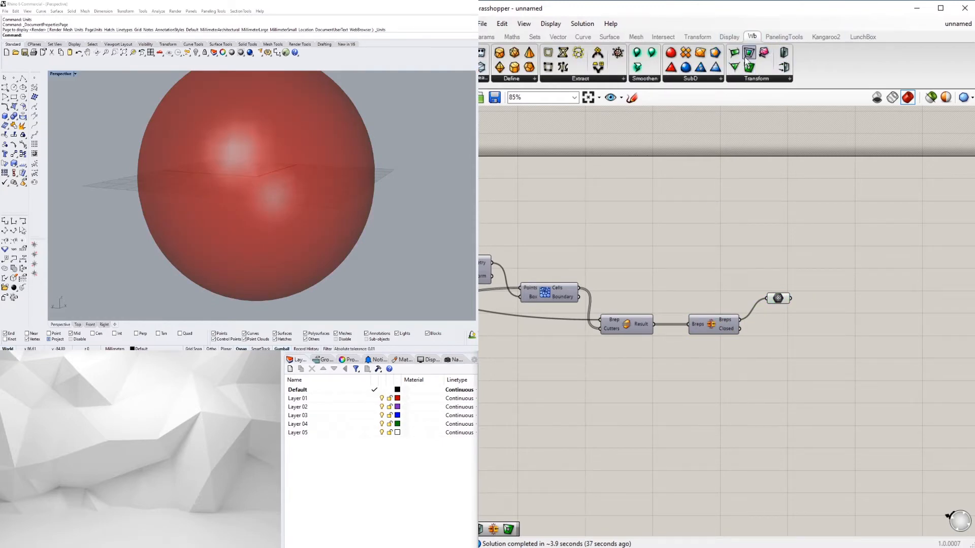
pyautogui.moveTo(748, 75); pyautogui.dragTo(857, 333)
pyautogui.click(817, 264)
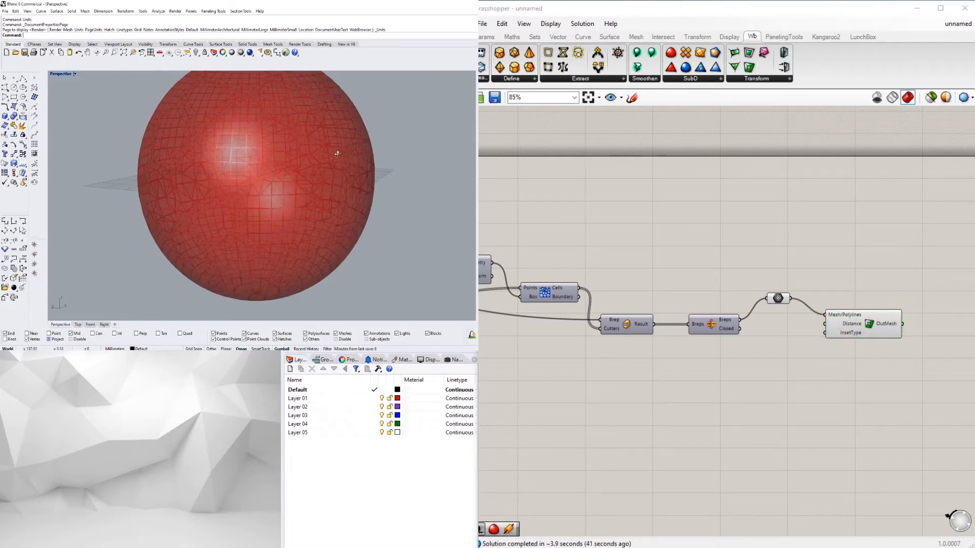
pyautogui.moveTo(336, 152)
pyautogui.mouseDown(button='right')
pyautogui.moveTo(281, 156)
pyautogui.moveTo(322, 139)
pyautogui.moveTo(340, 152)
pyautogui.mouseUp(button='right')
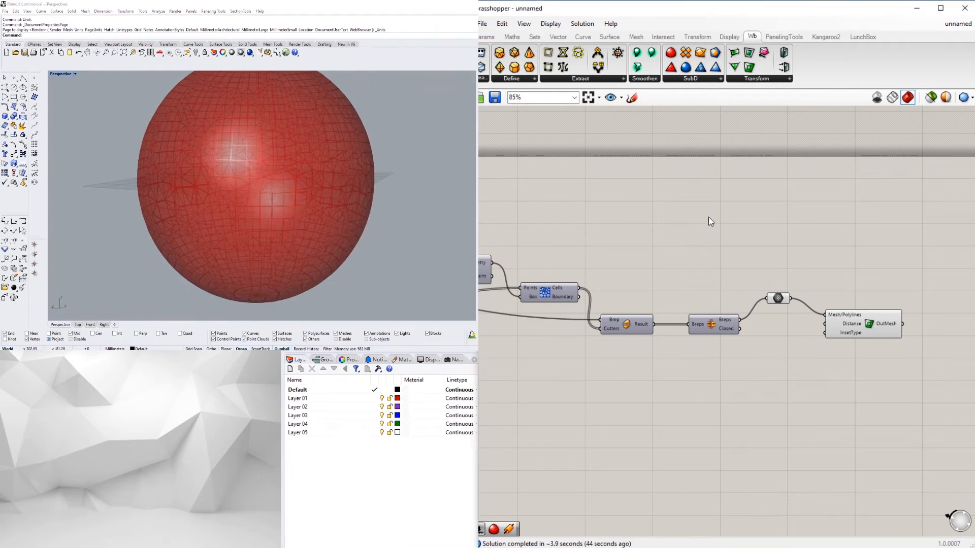
# - Hide the Mesh parameter preview and inspect the Picture Frame mesh on the sphere
pyautogui.moveTo(507, 282); pyautogui.dragTo(783, 293, button='right')
pyautogui.scroll(-3, 853, 265)
pyautogui.moveTo(853, 265); pyautogui.dragTo(636, 270, button='right')
pyautogui.scroll(3, 814, 304)
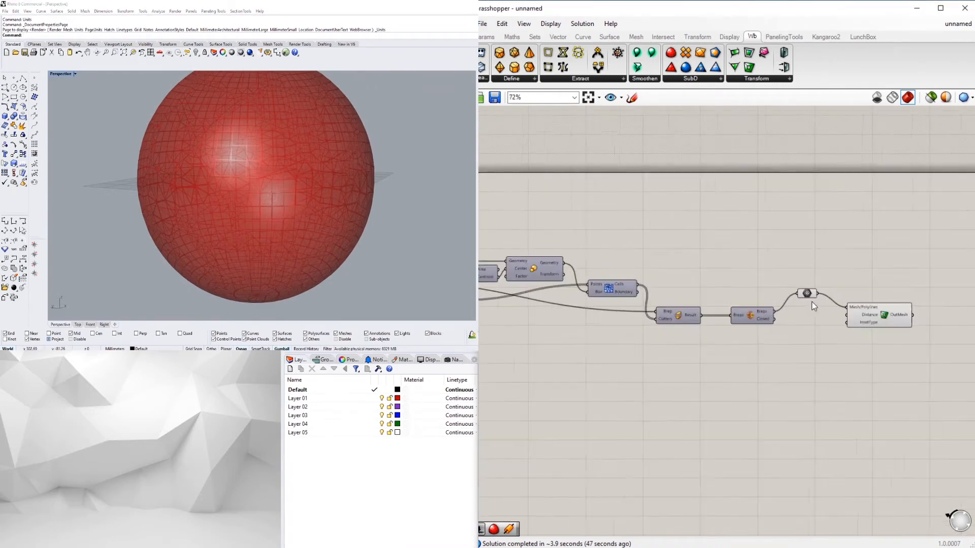
pyautogui.rightClick(806, 293)
pyautogui.click(835, 313)
pyautogui.moveTo(345, 173)
pyautogui.mouseDown(button='right')
pyautogui.moveTo(332, 195)
pyautogui.moveTo(297, 186)
pyautogui.moveTo(239, 205)
pyautogui.moveTo(296, 204)
pyautogui.moveTo(403, 251)
pyautogui.moveTo(402, 268)
pyautogui.mouseUp(button='right')
pyautogui.moveTo(331, 198); pyautogui.dragTo(333, 175, button='right')
# - Set the number slider feeding the Count input of the geometry population component to 100
pyautogui.scroll(-5, 321, 154)
pyautogui.click(635, 279)
pyautogui.moveTo(635, 279); pyautogui.dragTo(885, 247, button='right')
pyautogui.moveTo(536, 280); pyautogui.dragTo(646, 279, button='right')
pyautogui.scroll(5, 646, 279)
pyautogui.doubleClick(612, 262)
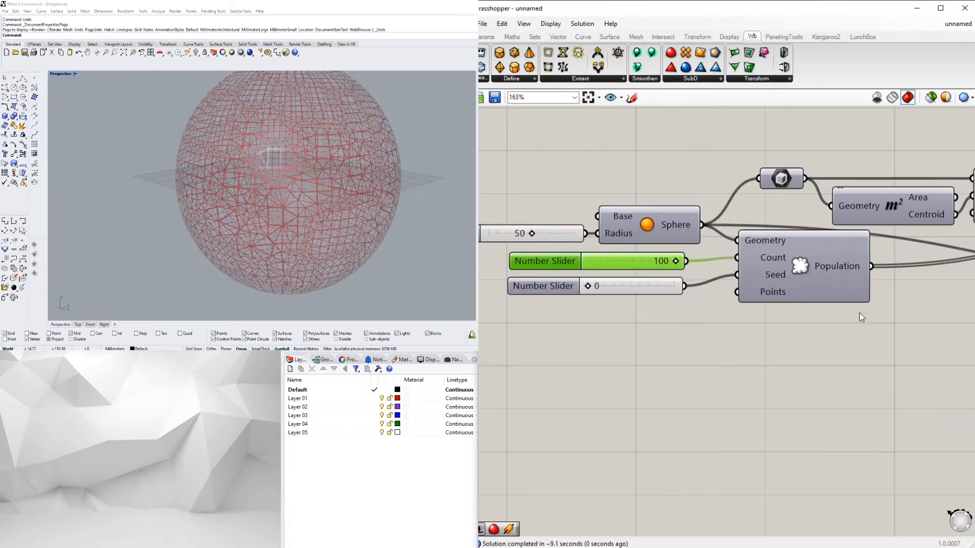
# - Delete the Picture Frame component and the Mesh parameter, and show the Brep Join preview
pyautogui.moveTo(908, 317); pyautogui.dragTo(776, 303, button='right')
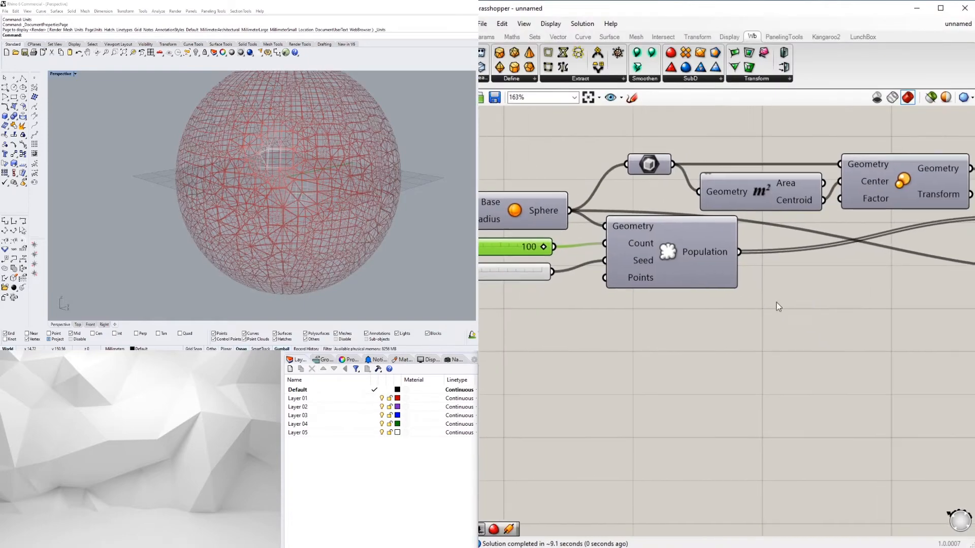
pyautogui.scroll(-2, 776, 302)
pyautogui.moveTo(967, 296); pyautogui.dragTo(691, 311, button='right')
pyautogui.moveTo(915, 387); pyautogui.dragTo(592, 357, button='right')
pyautogui.click(831, 272)
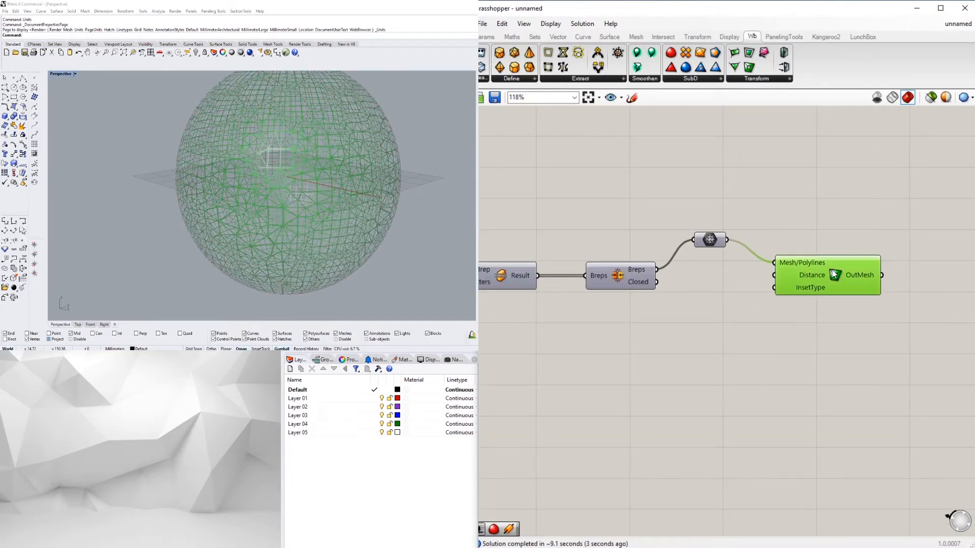
pyautogui.press('Delete')
pyautogui.rightClick(621, 275)
pyautogui.click(655, 295)
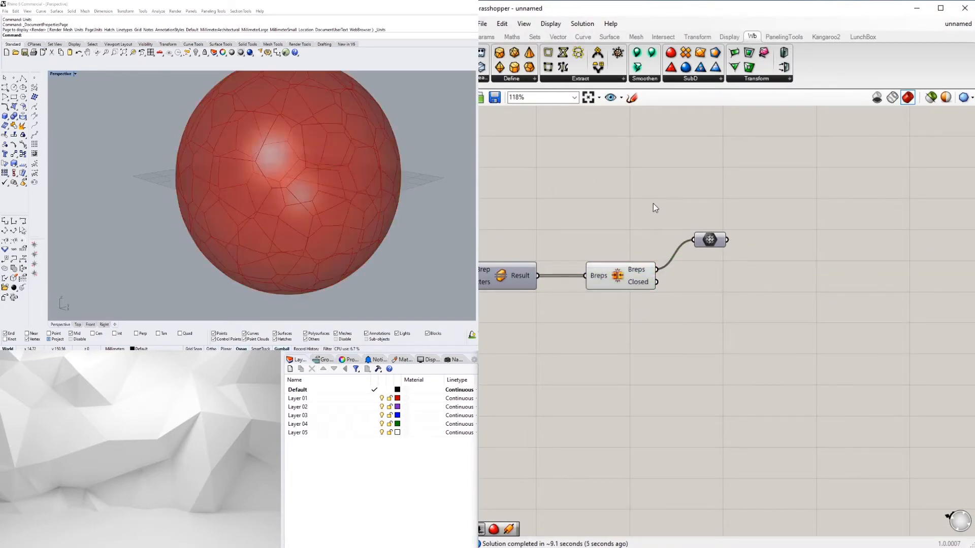
pyautogui.press('Delete')
# - Add an Area component and a Scale component to the right of Brep Join
pyautogui.moveTo(701, 281); pyautogui.dragTo(767, 273, button='right')
pyautogui.doubleClick(768, 273)
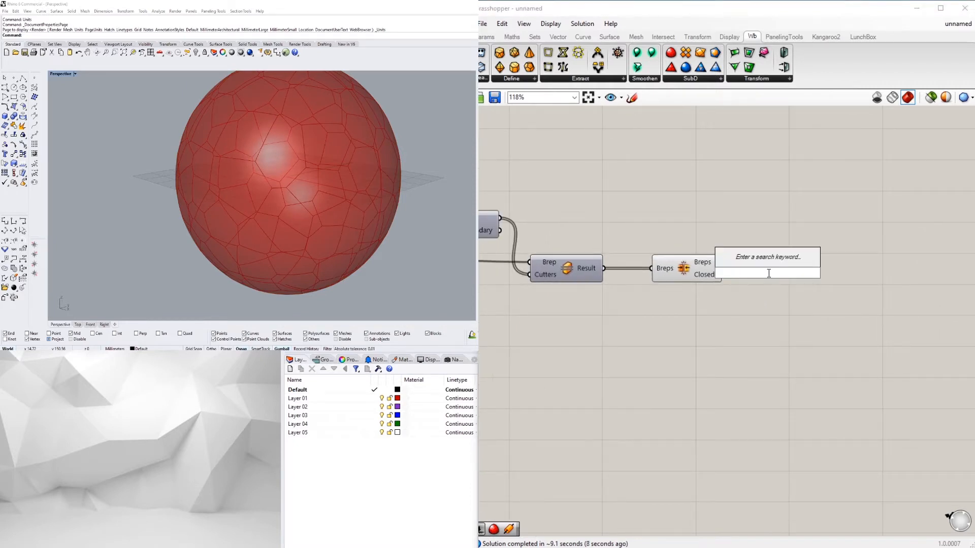
pyautogui.write('area')
pyautogui.click(757, 257)
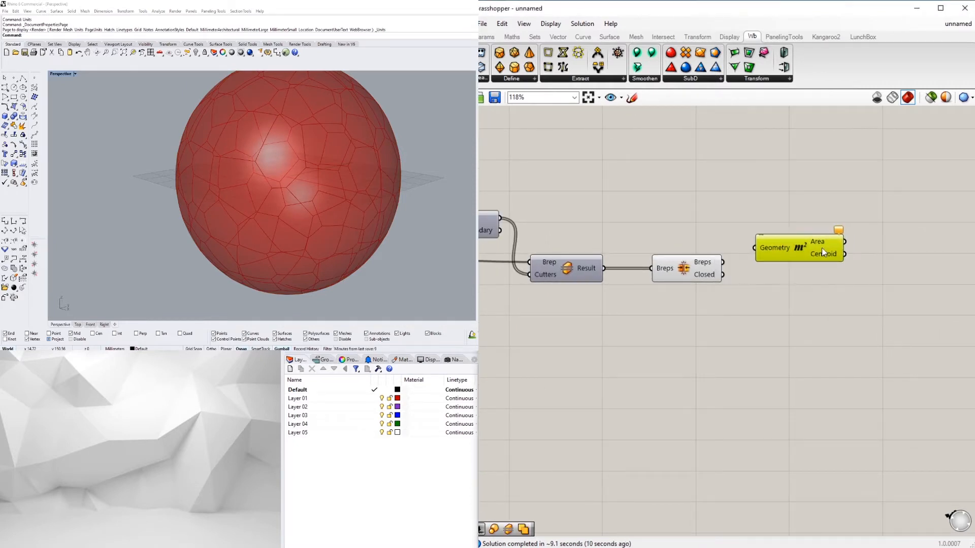
pyautogui.moveTo(824, 252); pyautogui.dragTo(714, 278, button='right')
pyautogui.doubleClick(782, 294)
pyautogui.write('scale')
pyautogui.click(777, 278)
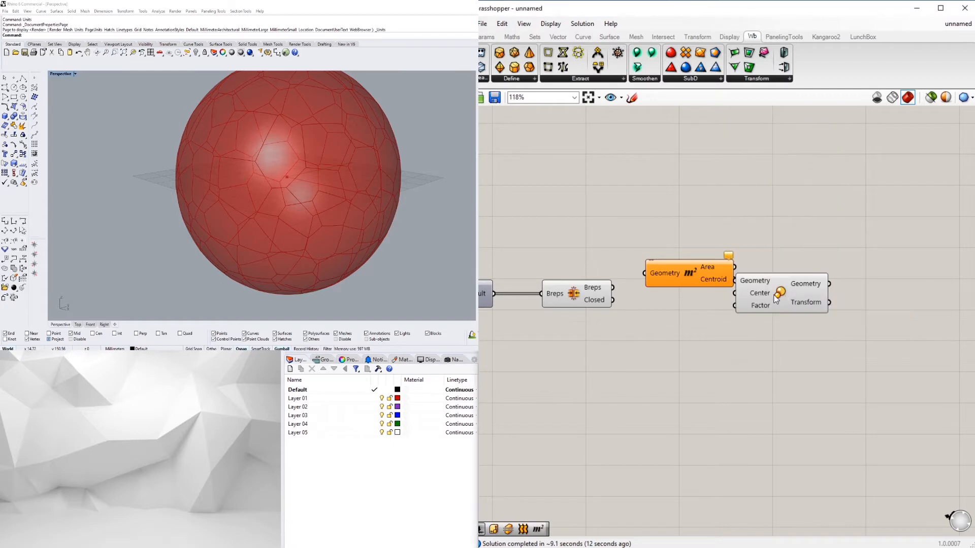
# - Arrange Area above Brep Join and Scale further to the right of Area, leaving room for wires
pyautogui.moveTo(774, 296); pyautogui.dragTo(870, 303)
pyautogui.click(791, 322)
pyautogui.moveTo(655, 329); pyautogui.dragTo(742, 385, button='right')
pyautogui.scroll(-1, 738, 386)
pyautogui.moveTo(769, 339); pyautogui.dragTo(748, 309)
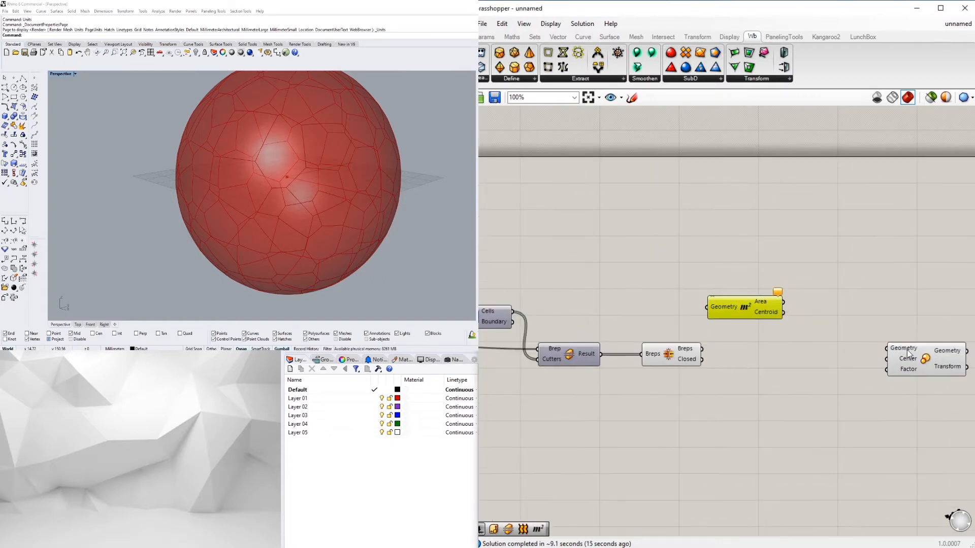
pyautogui.moveTo(909, 354); pyautogui.dragTo(871, 311)
pyautogui.scroll(1, 583, 368)
# - Connect the Split Brep Result to the Geometry inputs of Area and Scale, and the Area Centroid to the Scale Center
pyautogui.moveTo(602, 352); pyautogui.dragTo(693, 297)
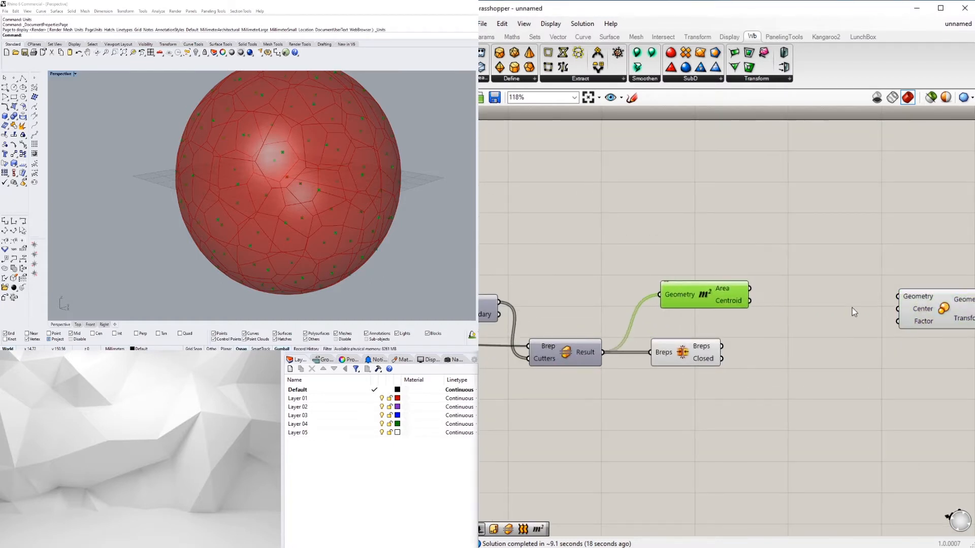
pyautogui.moveTo(933, 309); pyautogui.dragTo(877, 307)
pyautogui.moveTo(748, 301); pyautogui.dragTo(820, 303)
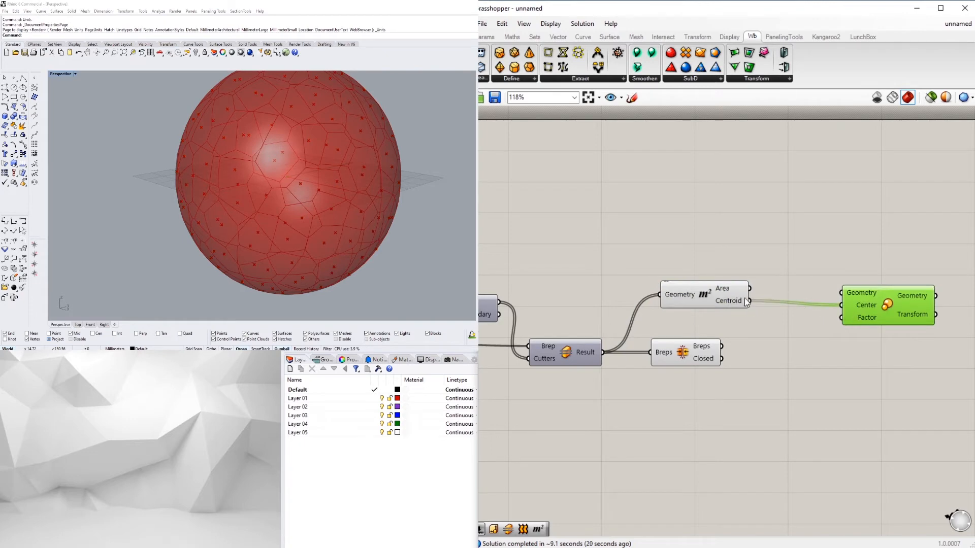
pyautogui.moveTo(602, 352); pyautogui.dragTo(854, 321)
pyautogui.click(702, 380)
# - Hide the Brep Join preview and show the Split Brep preview
pyautogui.click(683, 356)
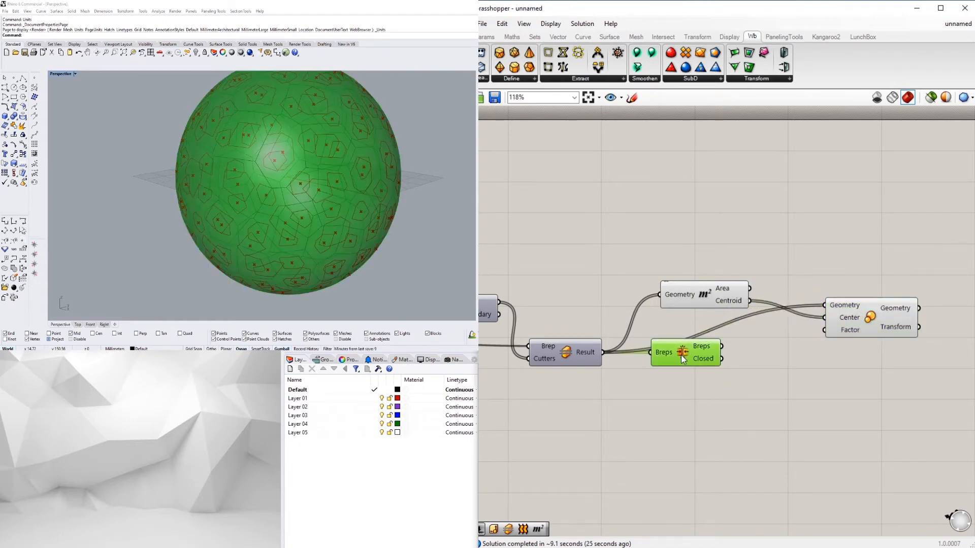
pyautogui.rightClick(681, 355)
pyautogui.click(685, 370)
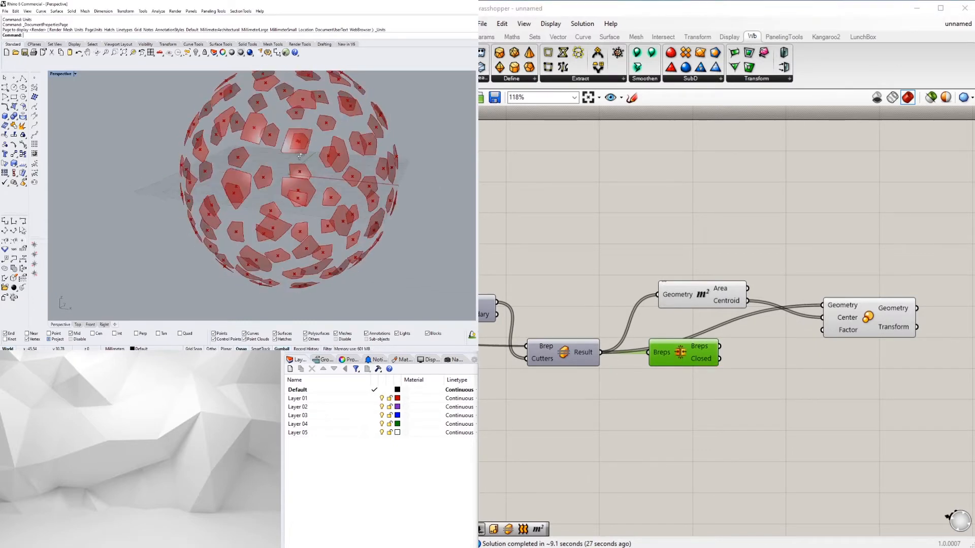
pyautogui.click(567, 354)
pyautogui.rightClick(566, 355)
pyautogui.click(571, 370)
pyautogui.click(606, 237)
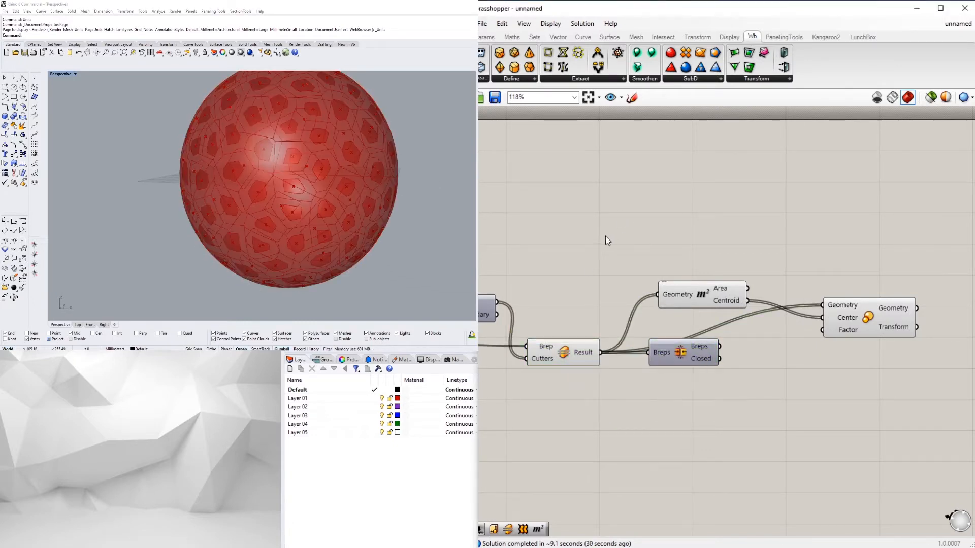
# - Make room around Area and Brep Join, and add a 0.8 number slider feeding the Scale Factor
pyautogui.moveTo(665, 356); pyautogui.dragTo(671, 388)
pyautogui.moveTo(701, 297); pyautogui.dragTo(751, 291)
pyautogui.doubleClick(763, 348)
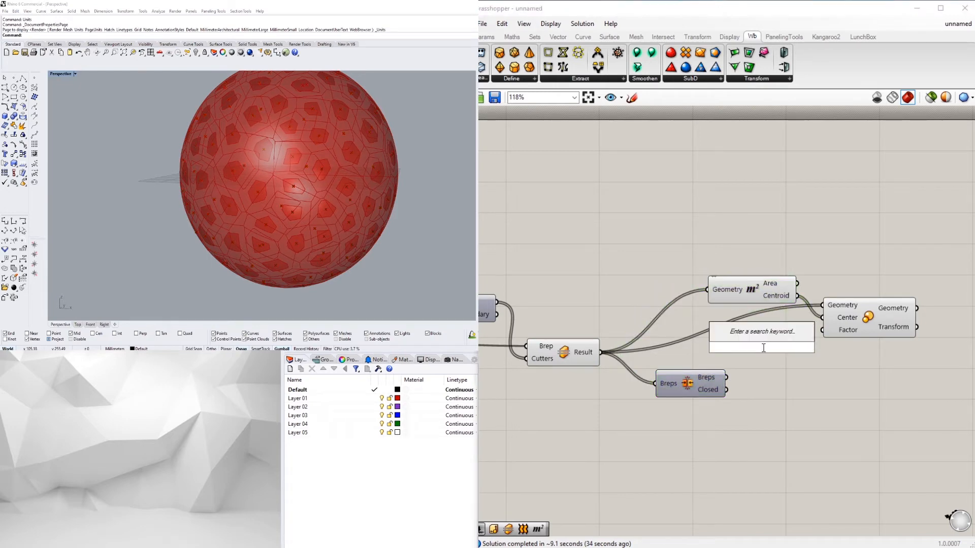
pyautogui.write('0.8')
pyautogui.press('Return')
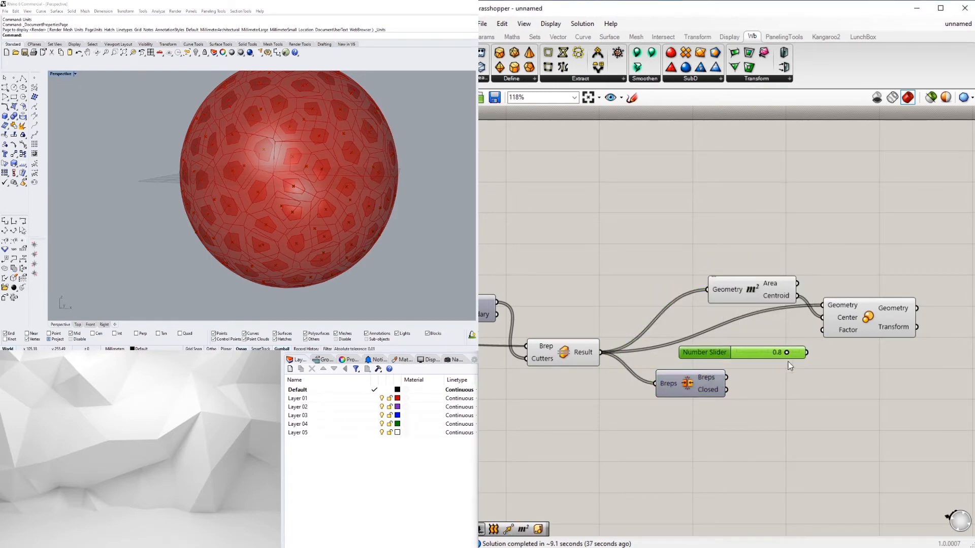
pyautogui.click(590, 310)
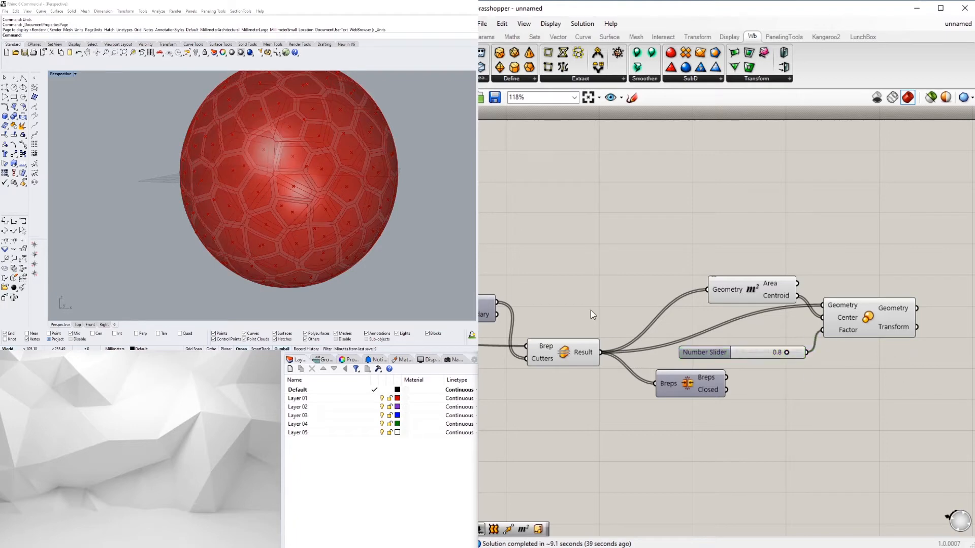
# - Inspect the scaled cell panels on the sphere with the Split Brep preview hidden, and show that preview again
pyautogui.moveTo(369, 165)
pyautogui.mouseDown(button='right')
pyautogui.moveTo(327, 157)
pyautogui.moveTo(300, 125)
pyautogui.moveTo(372, 155)
pyautogui.moveTo(370, 180)
pyautogui.mouseUp(button='right')
pyautogui.click(608, 364)
pyautogui.click(563, 343)
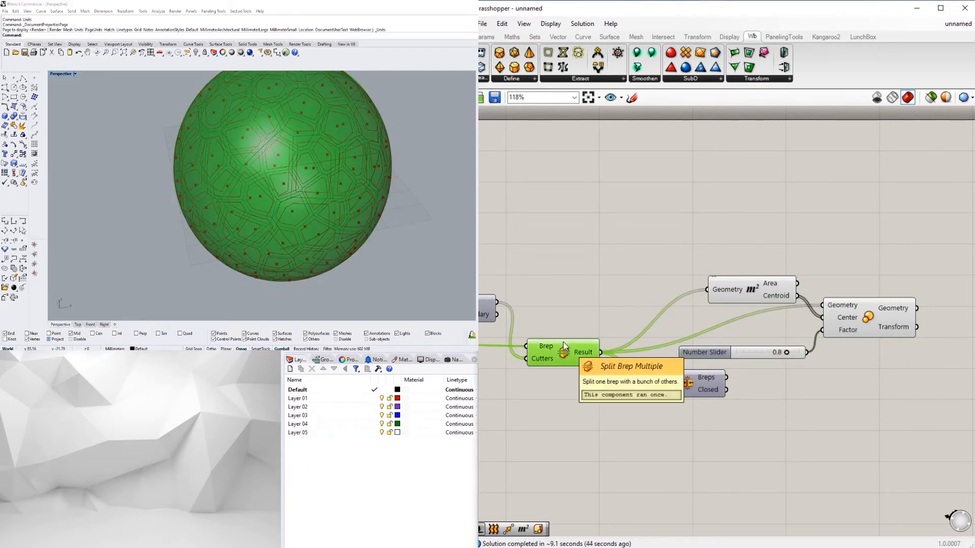
pyautogui.hotkey('ctrl', 'q')
pyautogui.moveTo(315, 203); pyautogui.dragTo(232, 225, button='right')
pyautogui.click(855, 250)
pyautogui.scroll(-3, 855, 251)
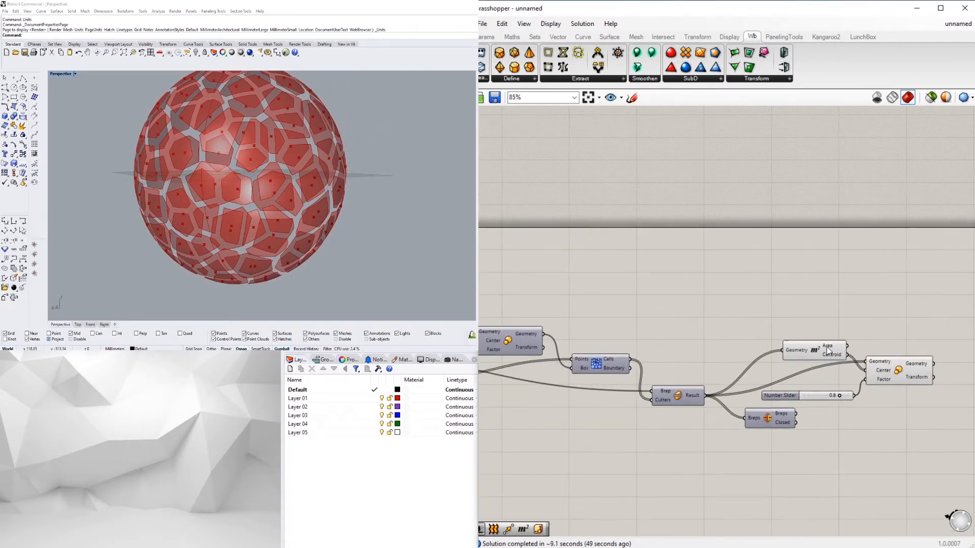
pyautogui.rightClick(676, 398)
pyautogui.click(701, 416)
# - Add Deconstruct Brep fed by the Split Brep Result, and connect its Edges to a new Join Curves component
pyautogui.moveTo(776, 301); pyautogui.dragTo(732, 306, button='right')
pyautogui.doubleClick(732, 306)
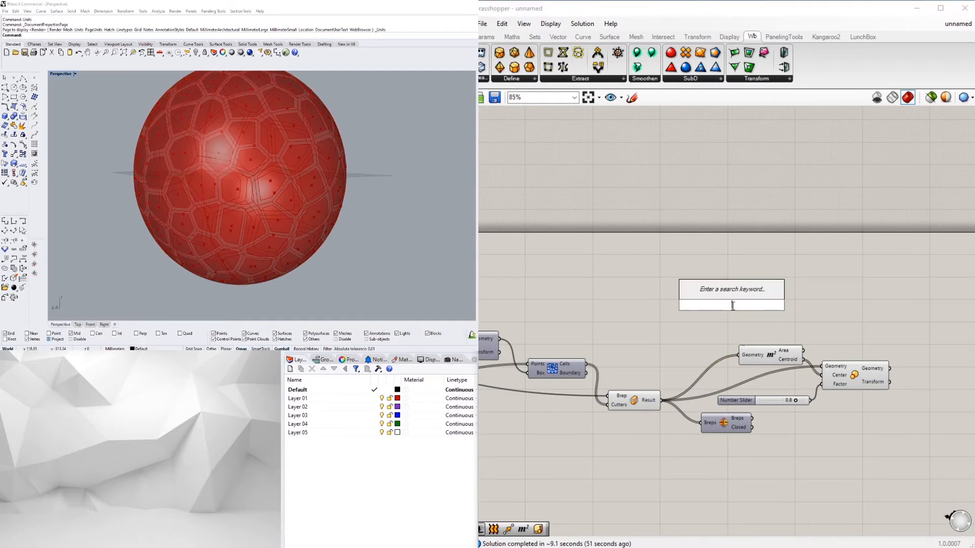
pyautogui.write('de')
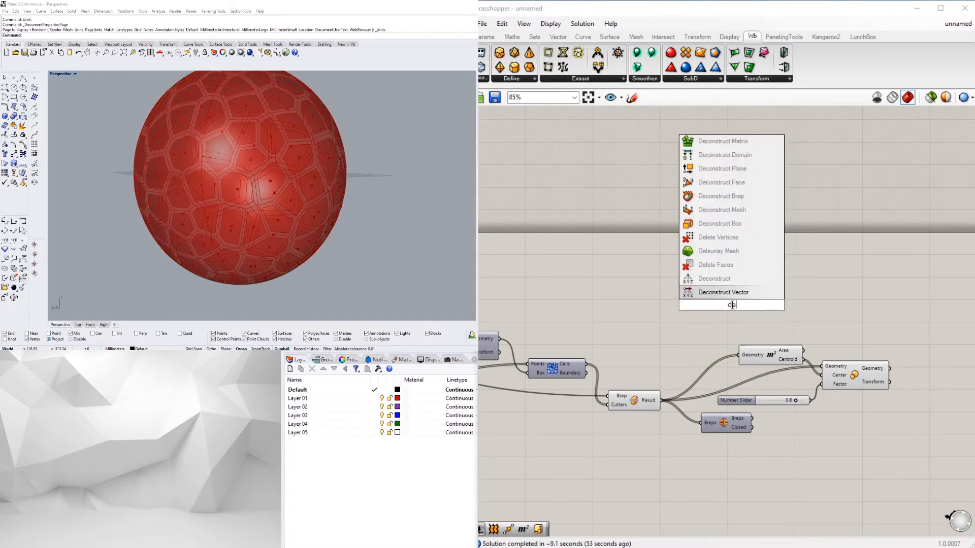
pyautogui.click(736, 200)
pyautogui.scroll(3, 805, 308)
pyautogui.doubleClick(805, 309)
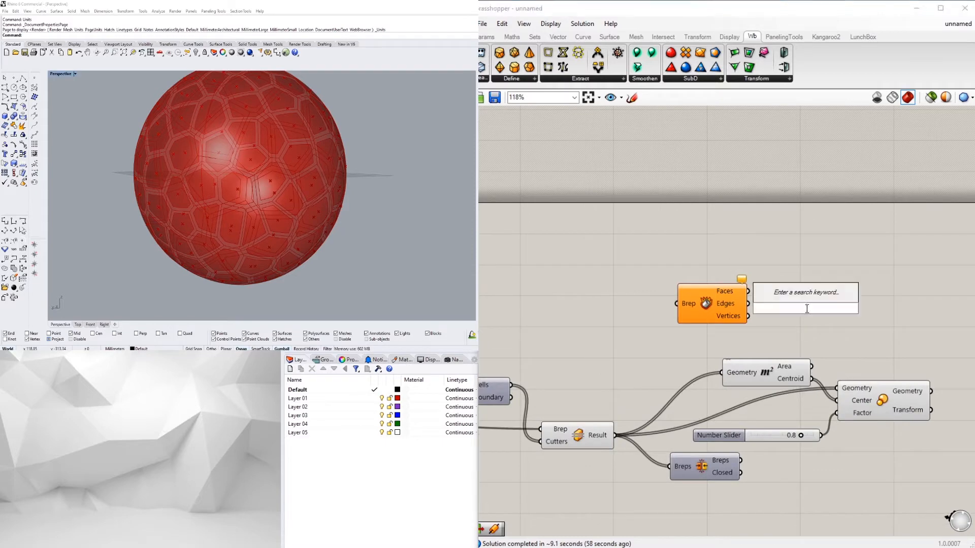
pyautogui.write('join')
pyautogui.click(805, 296)
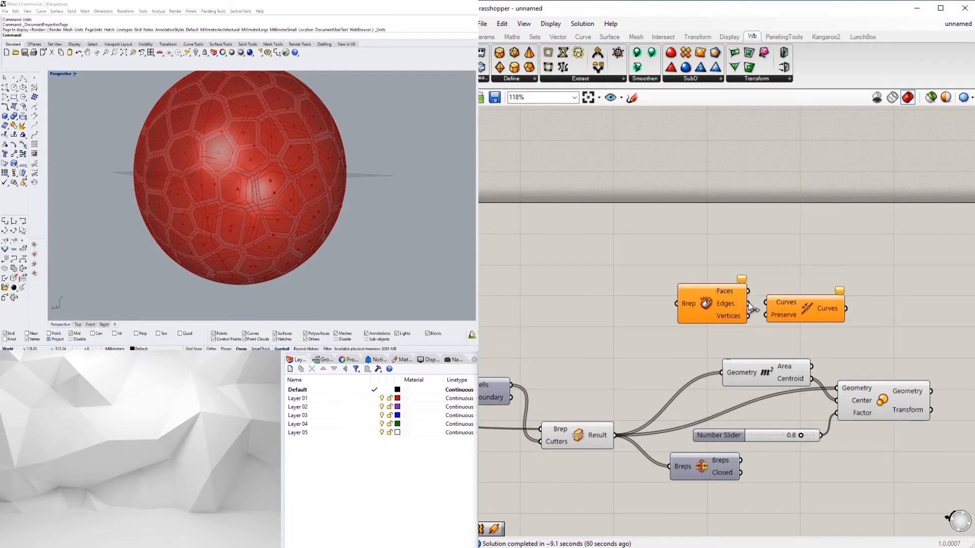
pyautogui.moveTo(625, 436); pyautogui.dragTo(676, 304)
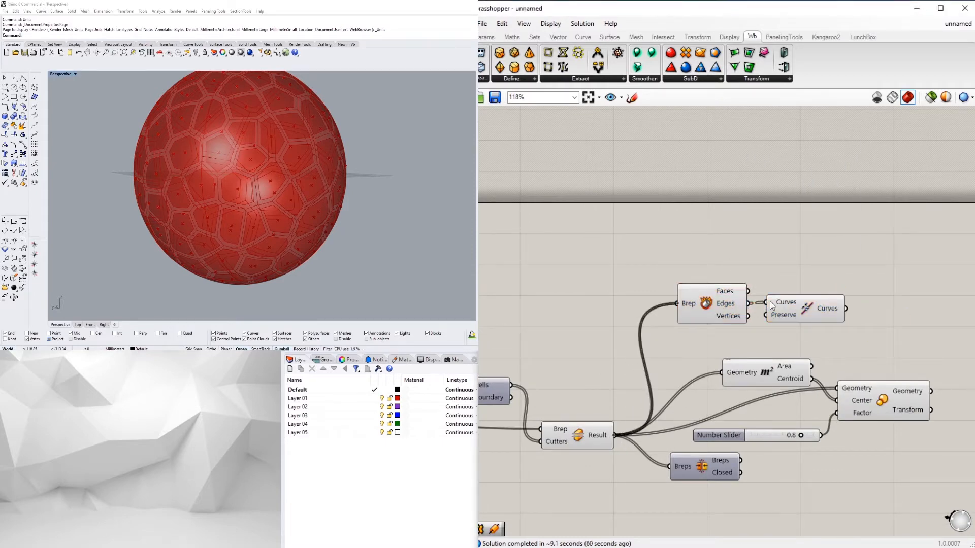
# - Duplicate the Deconstruct Brep and Join Curves pair to the right of Scale, and feed its Brep input from the Scale Geometry output
pyautogui.moveTo(770, 300); pyautogui.dragTo(676, 313, button='right')
pyautogui.scroll(-1, 707, 266)
pyautogui.moveTo(725, 255); pyautogui.dragTo(628, 317)
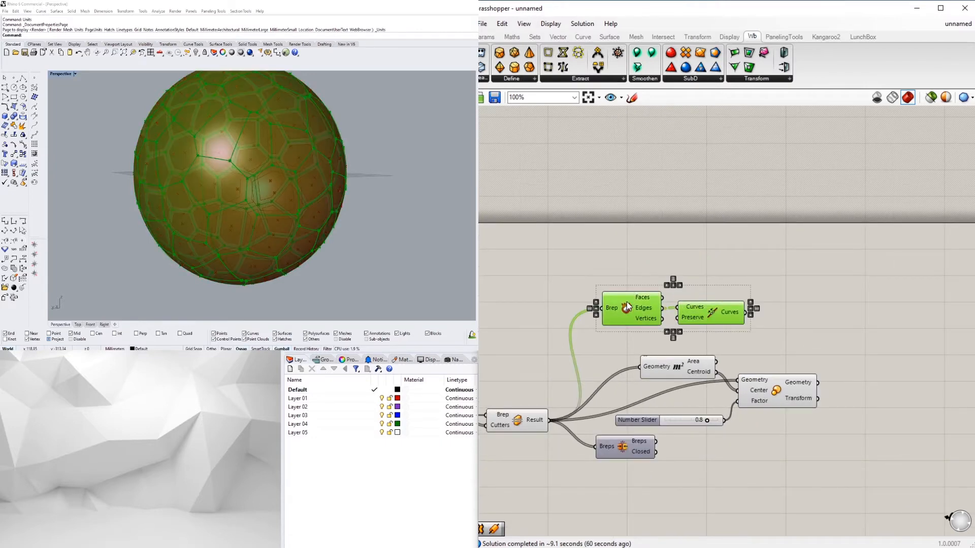
pyautogui.hotkey('ctrl', 'c')
pyautogui.hotkey('ctrl', 'v')
pyautogui.keyDown('alt'); pyautogui.moveTo(858, 424); pyautogui.dragTo(890, 415); pyautogui.keyUp('alt')
pyautogui.moveTo(818, 383); pyautogui.dragTo(863, 420)
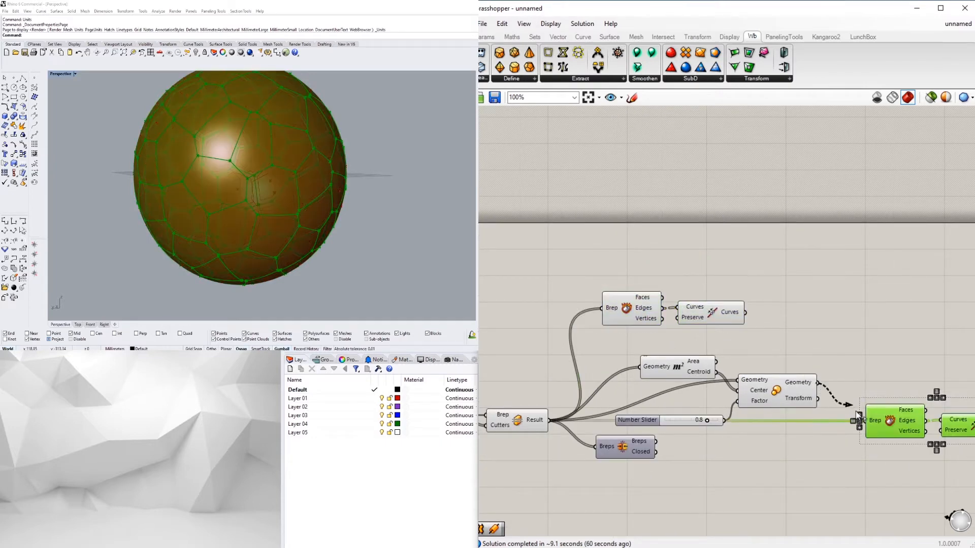
pyautogui.click(870, 340)
# - Hide the previews of the Split Brep, Area and Scale components together
pyautogui.scroll(-3, 736, 416)
pyautogui.moveTo(747, 426); pyautogui.dragTo(784, 407, button='right')
pyautogui.moveTo(806, 454); pyautogui.dragTo(638, 364)
pyautogui.middleClick(646, 359)
pyautogui.click(669, 337)
pyautogui.click(786, 294)
pyautogui.scroll(3, 782, 336)
pyautogui.scroll(-1, 792, 406)
pyautogui.scroll(1, 807, 408)
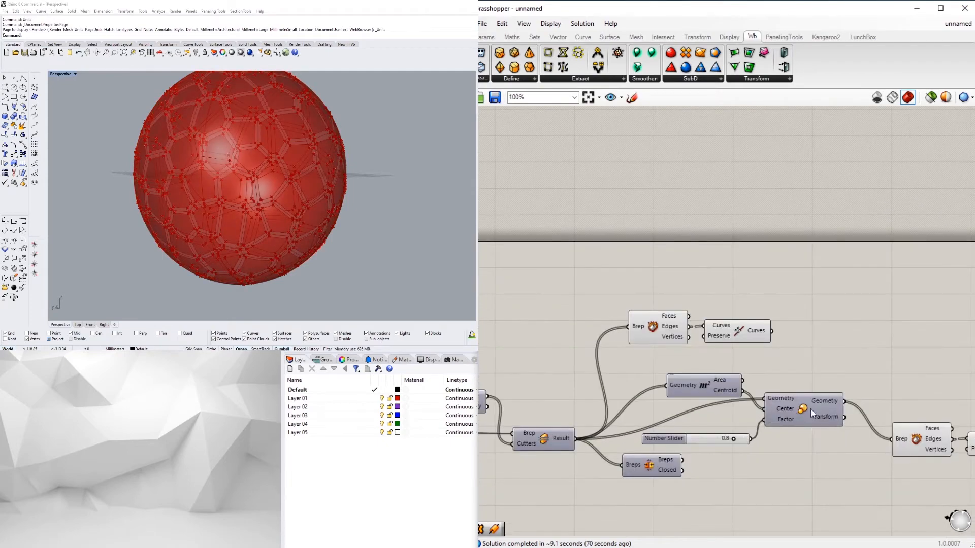
# - Lower Scale and Area, move Brep Join just above Area, and place the 0.8 slider beneath them
pyautogui.moveTo(823, 404); pyautogui.dragTo(820, 426)
pyautogui.click(686, 449)
pyautogui.moveTo(663, 471); pyautogui.dragTo(662, 462)
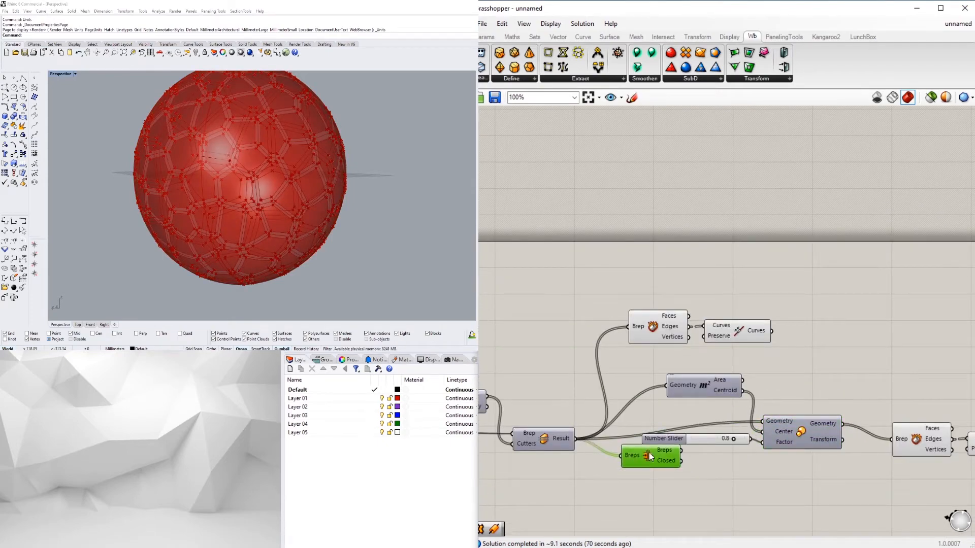
pyautogui.click(796, 492)
pyautogui.moveTo(687, 375); pyautogui.dragTo(681, 397)
pyautogui.click(716, 422)
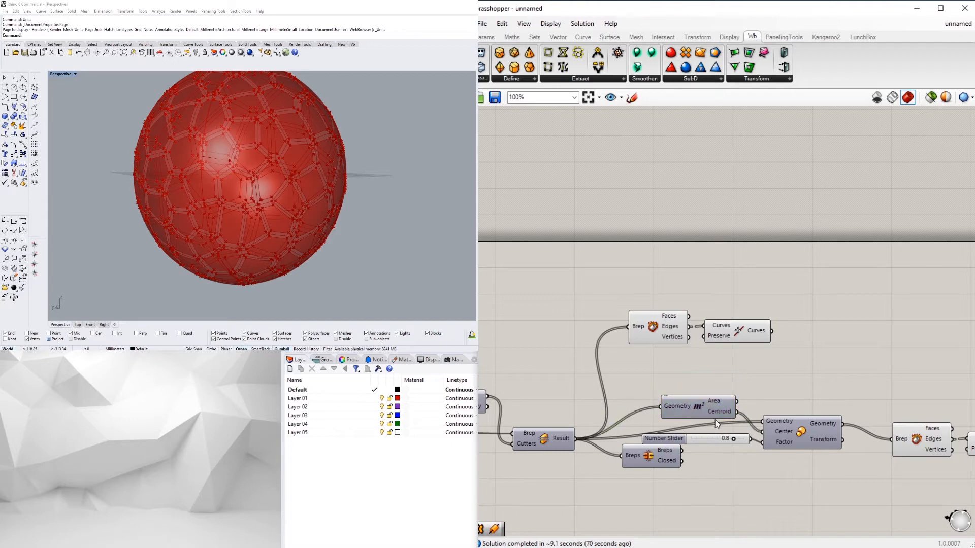
pyautogui.moveTo(646, 462); pyautogui.dragTo(678, 387)
pyautogui.click(774, 472)
pyautogui.moveTo(652, 442); pyautogui.dragTo(629, 486)
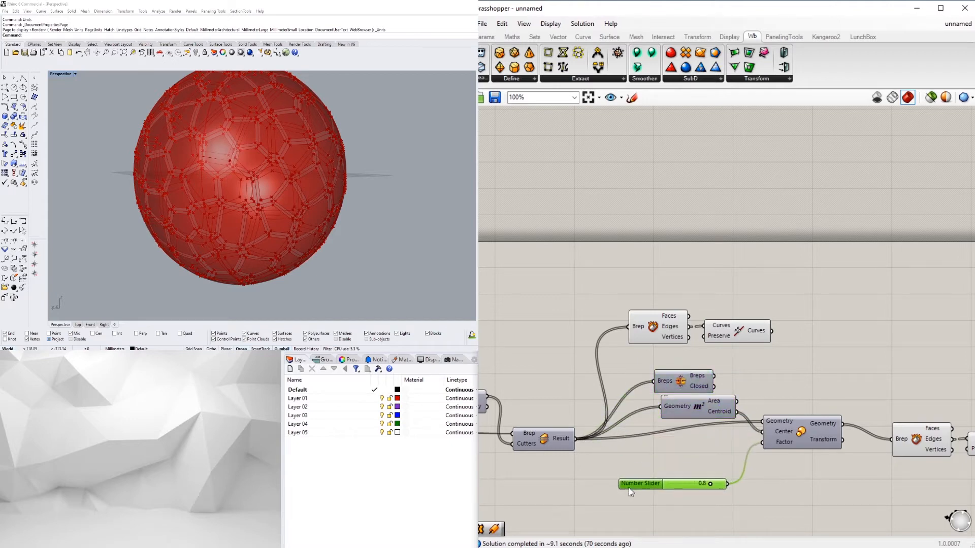
# - Pack Area, Scale and the 0.8 slider compactly beside the Split Brep output
pyautogui.click(702, 417)
pyautogui.moveTo(702, 418); pyautogui.dragTo(705, 449)
pyautogui.moveTo(802, 431); pyautogui.dragTo(791, 428)
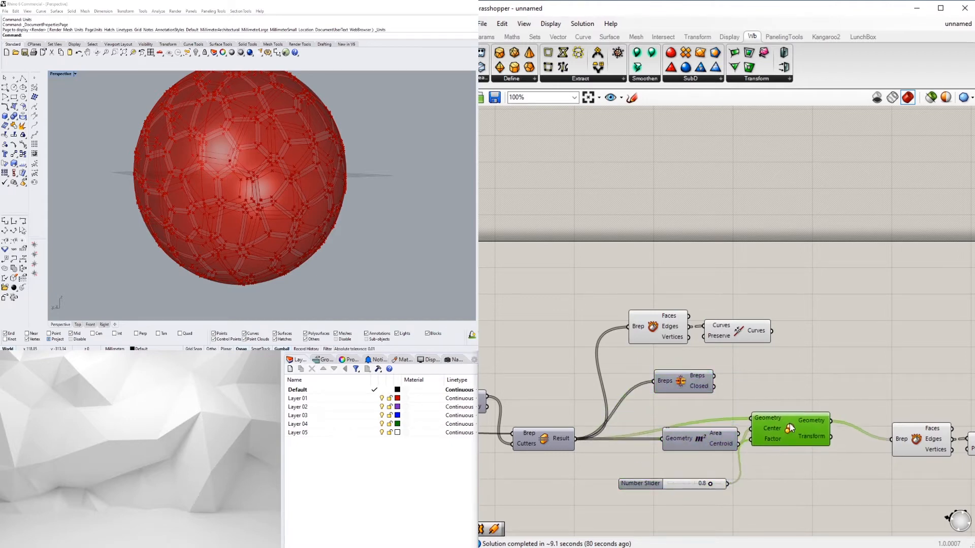
pyautogui.moveTo(817, 495); pyautogui.dragTo(689, 431)
pyautogui.moveTo(800, 438); pyautogui.dragTo(732, 450)
pyautogui.click(747, 424)
pyautogui.click(649, 492)
pyautogui.click(644, 483)
pyautogui.moveTo(579, 501); pyautogui.dragTo(590, 477)
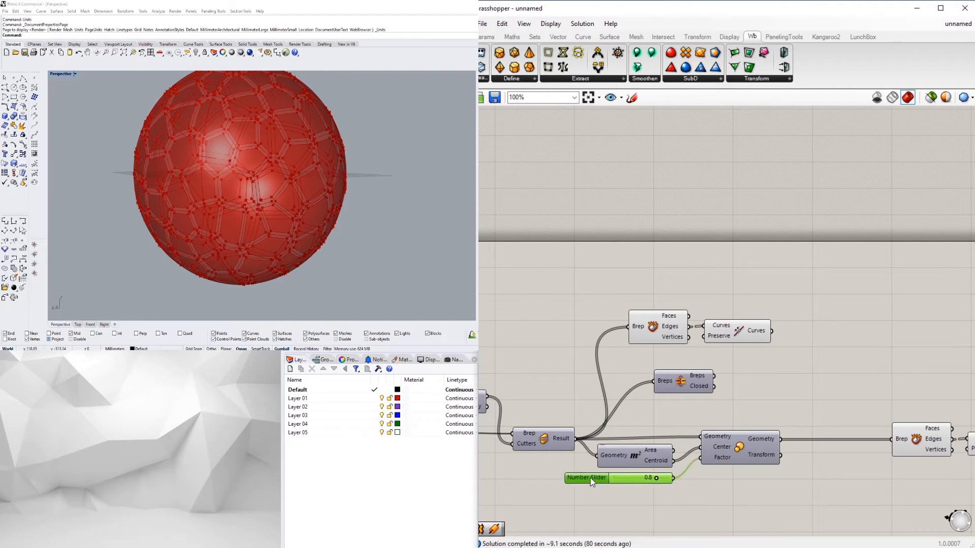
# - Move Brep Join and the first Deconstruct Brep and Join Curves pair just above Scale, and the duplicated pair close to Scale's output
pyautogui.click(690, 413)
pyautogui.moveTo(682, 386)
pyautogui.mouseDown()
pyautogui.moveTo(739, 406)
pyautogui.moveTo(729, 414)
pyautogui.moveTo(630, 324)
pyautogui.mouseUp()
pyautogui.scroll(-2, 729, 378)
pyautogui.scroll(2, 787, 353)
pyautogui.moveTo(616, 333); pyautogui.dragTo(694, 375)
pyautogui.click(693, 343)
pyautogui.moveTo(934, 479); pyautogui.dragTo(791, 444, button='right')
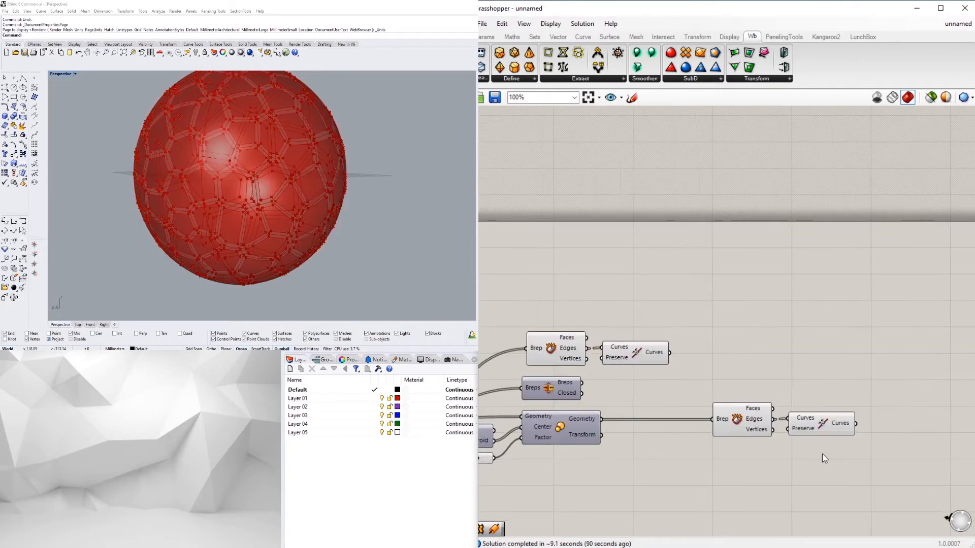
pyautogui.moveTo(869, 463); pyautogui.dragTo(649, 424)
pyautogui.click(792, 390)
# - Add a Loft component beyond the two Join Curves components and graft its Curves input
pyautogui.doubleClick(795, 393)
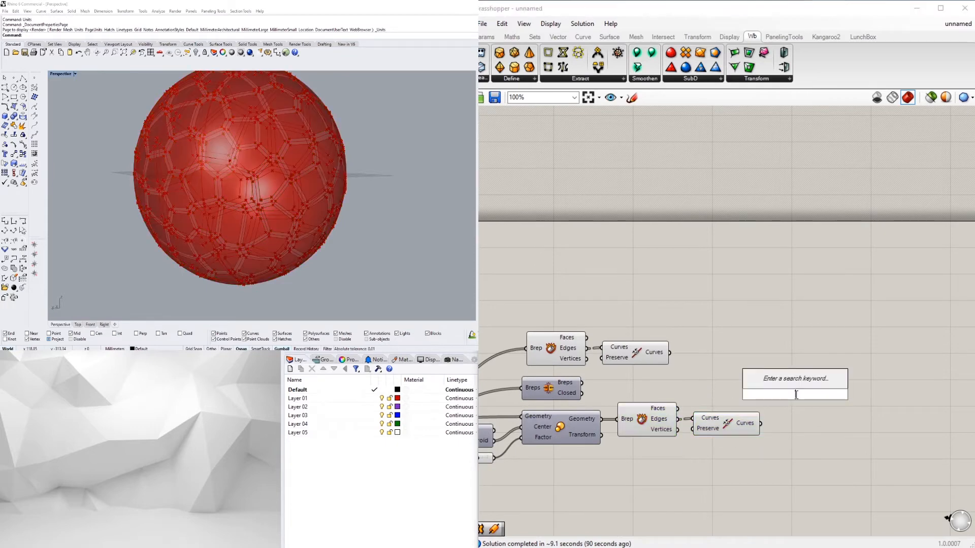
pyautogui.write('curve')
pyautogui.press('Return')
pyautogui.rightClick(779, 393)
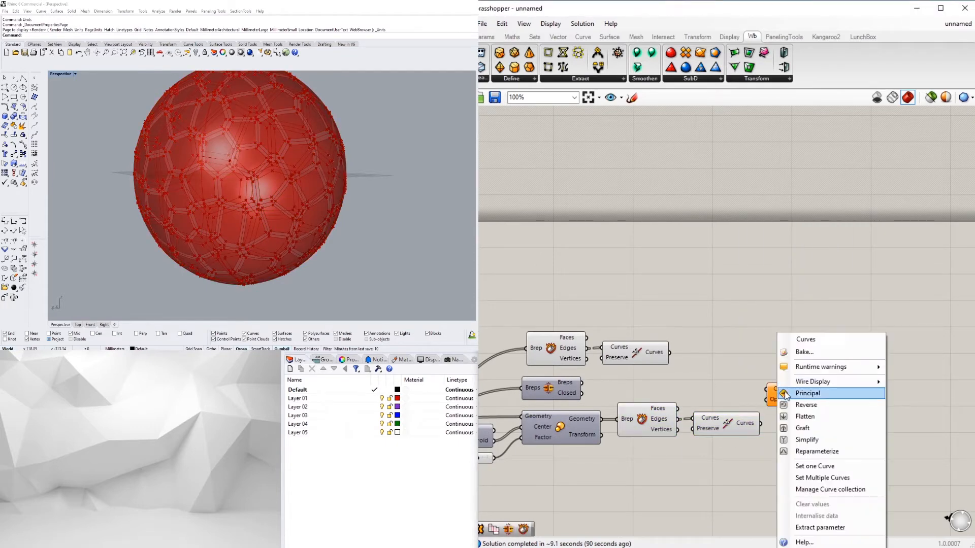
pyautogui.click(802, 428)
pyautogui.moveTo(796, 404); pyautogui.dragTo(795, 379)
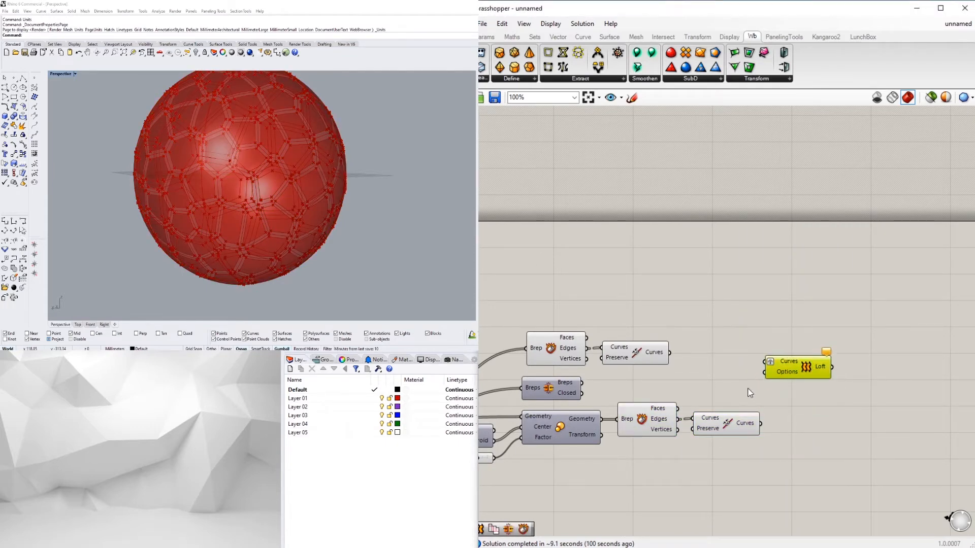
# - Hide the previews of both Deconstruct Brep components
pyautogui.click(641, 431)
pyautogui.keyDown('shift'); pyautogui.click(553, 342); pyautogui.keyUp('shift')
pyautogui.rightClick(553, 343)
pyautogui.click(582, 363)
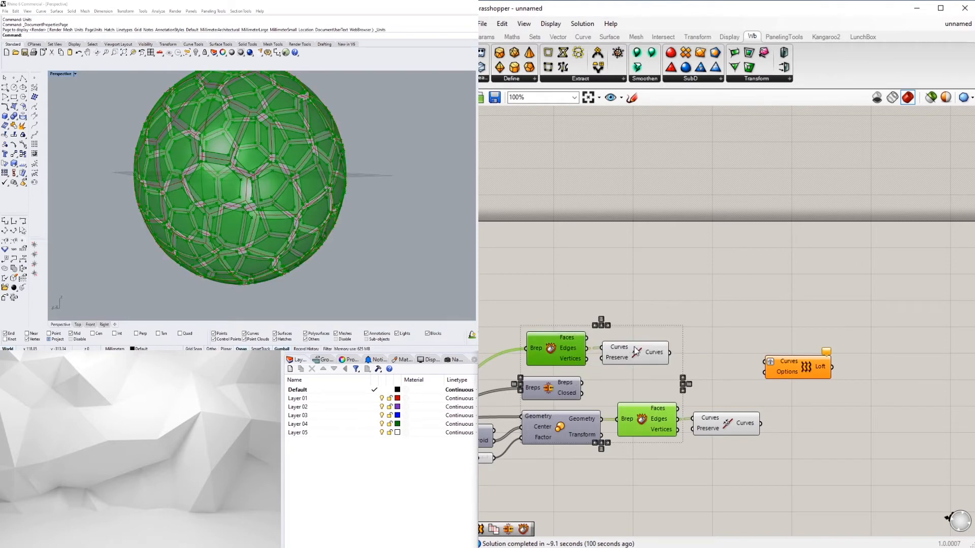
pyautogui.rightClick(641, 424)
pyautogui.click(681, 439)
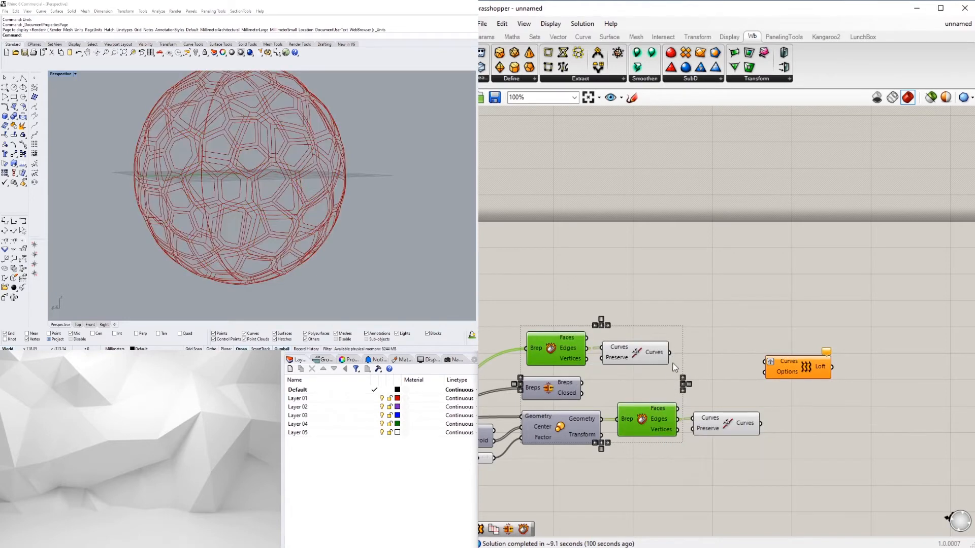
# - Feed both Join Curves outputs into Loft's Curves input and remove the graft from that input
pyautogui.moveTo(739, 358); pyautogui.dragTo(766, 361)
pyautogui.moveTo(755, 424); pyautogui.dragTo(763, 373)
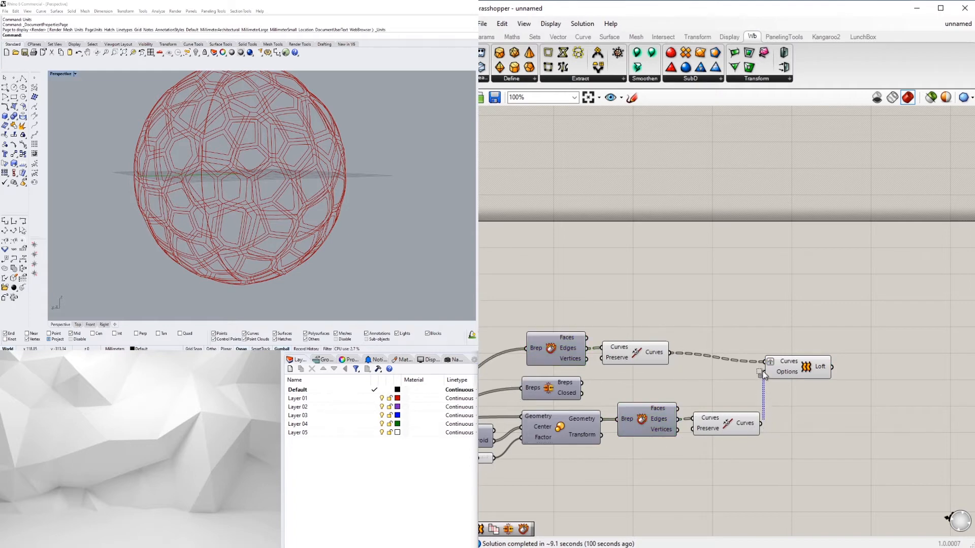
pyautogui.keyDown('shift'); pyautogui.moveTo(760, 423); pyautogui.dragTo(861, 392); pyautogui.keyUp('shift')
pyautogui.scroll(3, 819, 366)
pyautogui.rightClick(812, 384)
pyautogui.click(832, 429)
pyautogui.click(829, 340)
pyautogui.moveTo(269, 175); pyautogui.dragTo(208, 162, button='right')
# - Try flattening Loft's Curves input and revert it to unflattened
pyautogui.rightClick(840, 387)
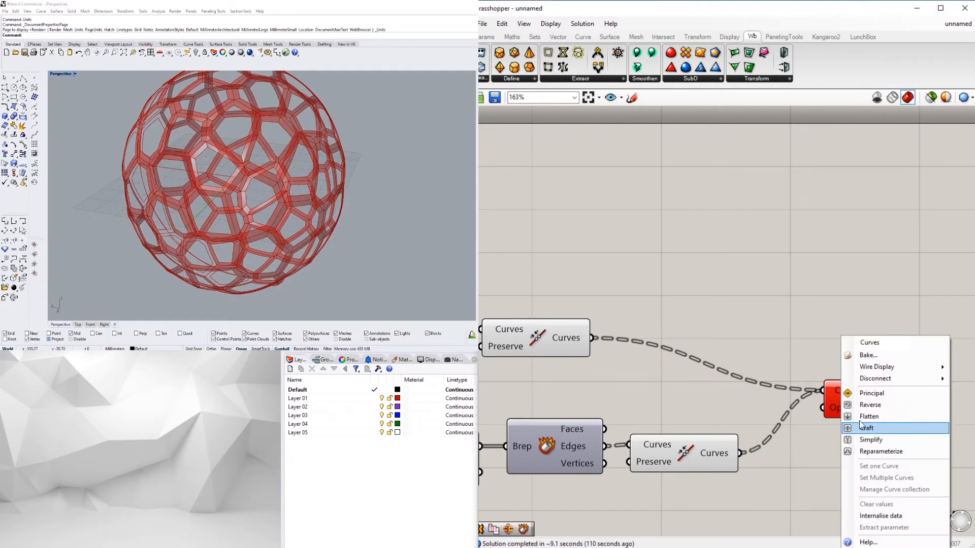
pyautogui.click(868, 416)
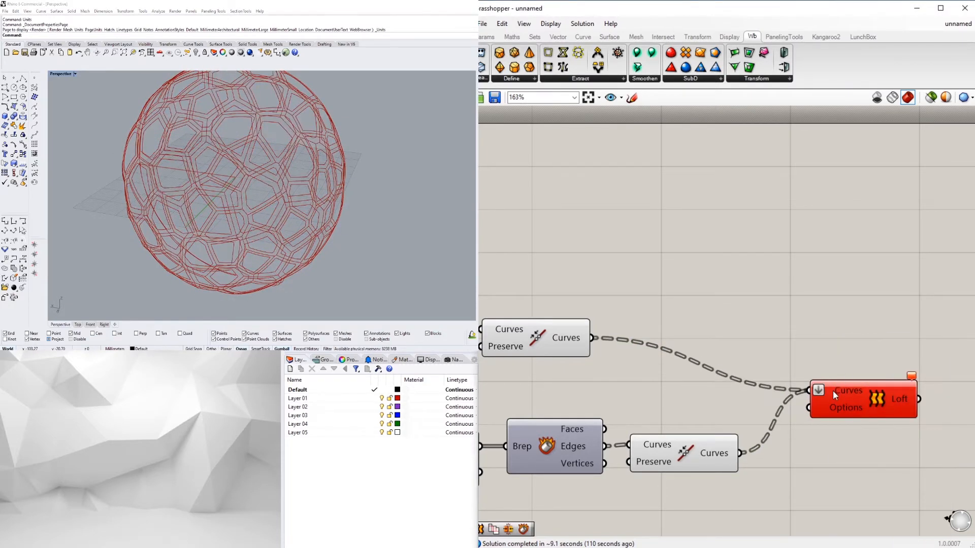
pyautogui.rightClick(832, 392)
pyautogui.click(862, 417)
pyautogui.moveTo(860, 386); pyautogui.dragTo(869, 365)
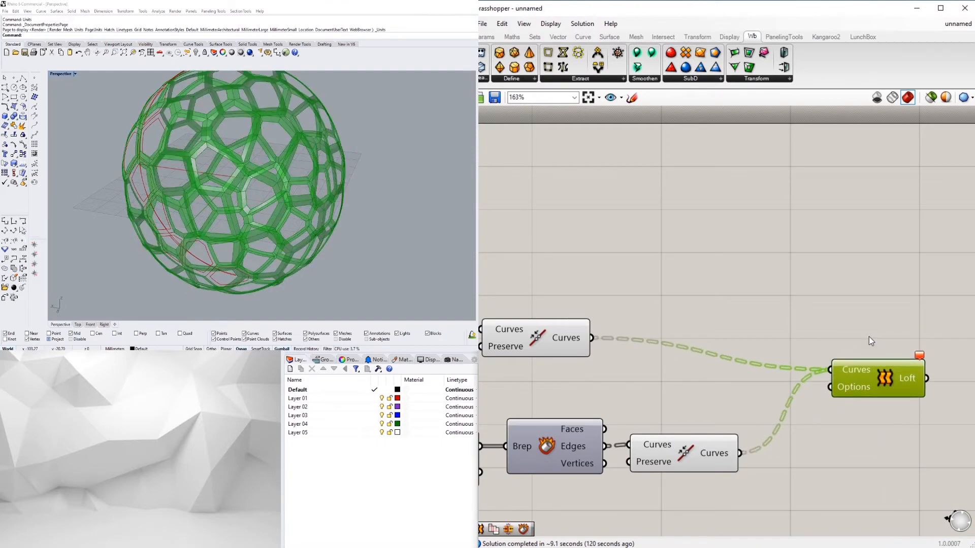
pyautogui.click(869, 336)
# - Examine the lofted cell frame on the sphere and the component chains that feed Loft
pyautogui.moveTo(269, 237); pyautogui.dragTo(297, 183, button='right')
pyautogui.scroll(-4, 297, 184)
pyautogui.click(729, 224)
pyautogui.scroll(-2, 774, 290)
pyautogui.scroll(2, 784, 345)
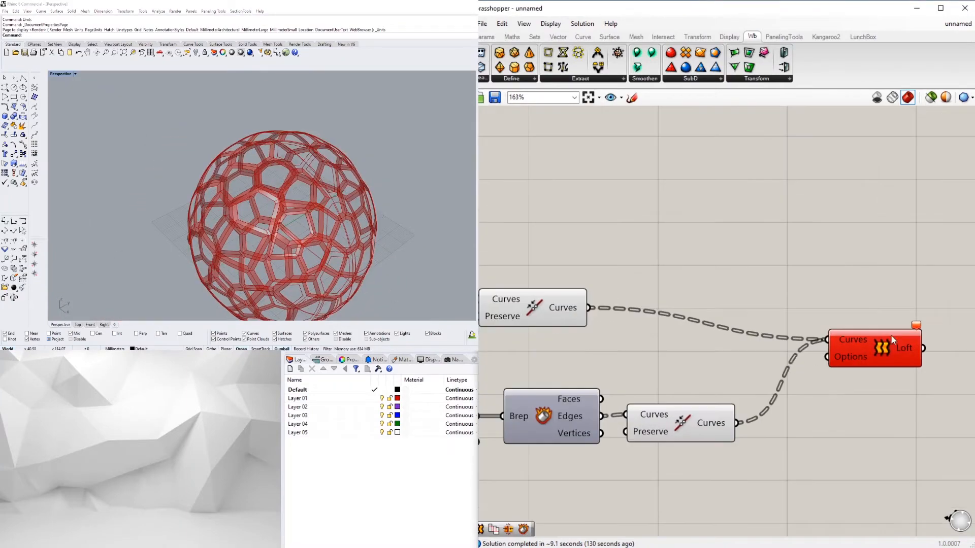
pyautogui.moveTo(891, 337); pyautogui.dragTo(883, 352)
pyautogui.click(852, 331)
pyautogui.moveTo(686, 441); pyautogui.dragTo(835, 374, button='right')
pyautogui.scroll(-3, 822, 373)
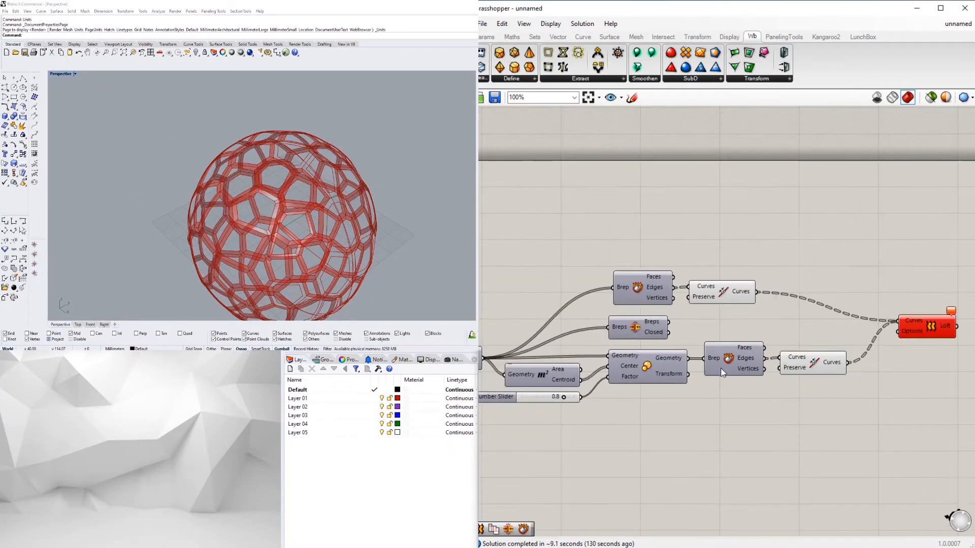
pyautogui.moveTo(350, 213); pyautogui.dragTo(269, 224, button='right')
# - Turn the previews of both Deconstruct Brep components back on to compare original and scaled cells
pyautogui.rightClick(644, 288)
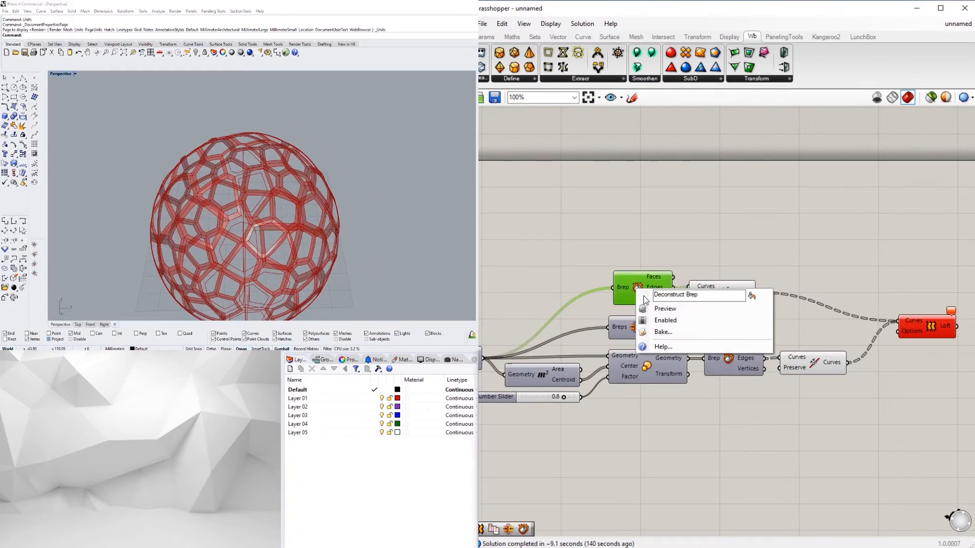
pyautogui.click(700, 308)
pyautogui.click(752, 333)
pyautogui.rightClick(733, 358)
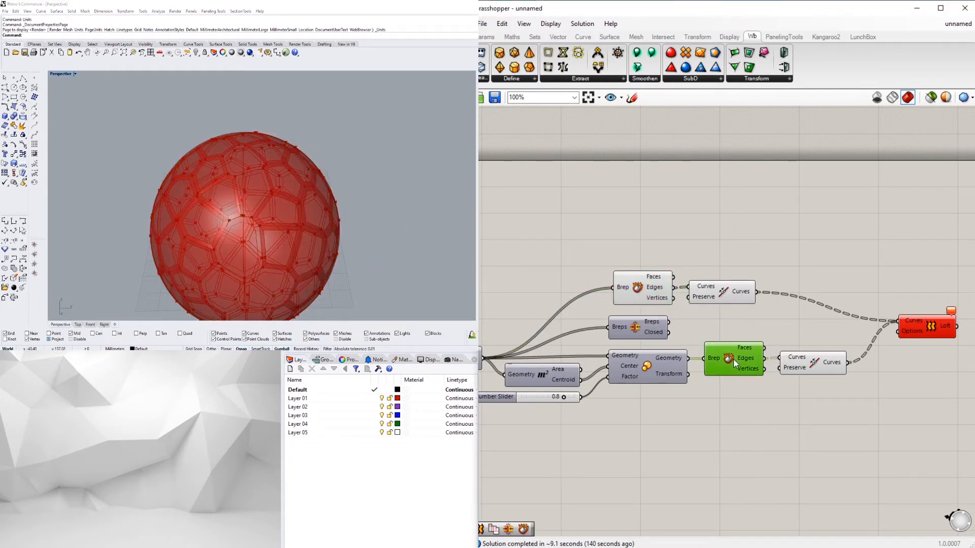
pyautogui.click(790, 378)
pyautogui.click(684, 195)
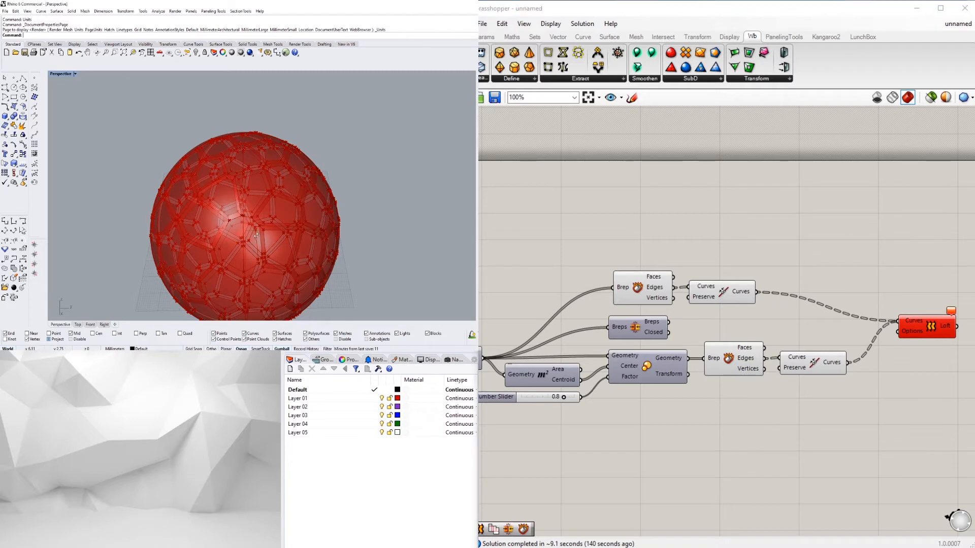
pyautogui.moveTo(248, 249); pyautogui.dragTo(228, 238, button='right')
# - Hide the previews of the original cells' Deconstruct Brep and Join Curves pair
pyautogui.click(817, 365)
pyautogui.click(733, 257)
pyautogui.moveTo(733, 257); pyautogui.dragTo(609, 307)
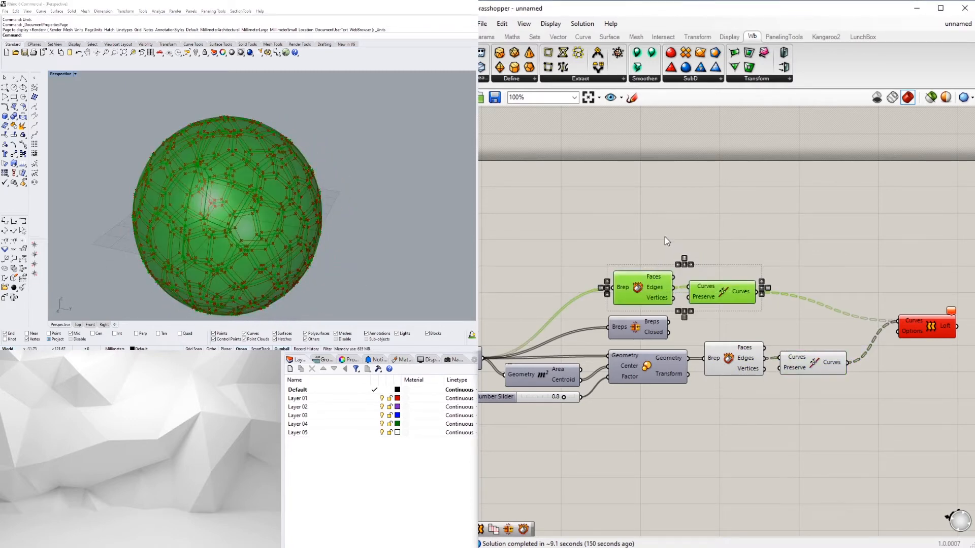
pyautogui.middleClick(664, 219)
pyautogui.click(702, 190)
pyautogui.click(790, 305)
# - Hide the previews of the scaled cells' Deconstruct Brep and Join Curves pair
pyautogui.moveTo(821, 407); pyautogui.dragTo(736, 337)
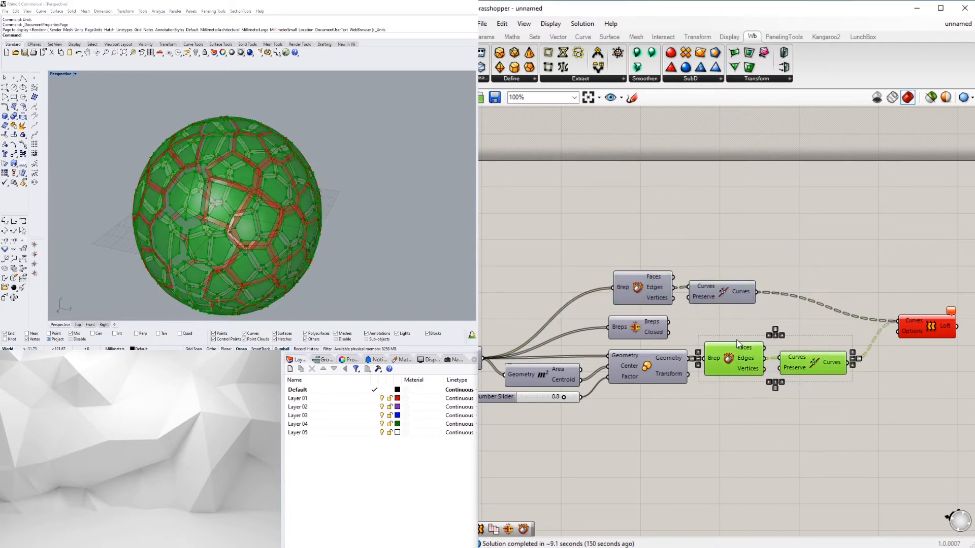
pyautogui.scroll(1, 734, 335)
pyautogui.middleClick(737, 340)
pyautogui.click(777, 307)
pyautogui.click(801, 225)
# - Delete the Loft component and place a Pipe component beyond the Join Curves components instead
pyautogui.moveTo(865, 277); pyautogui.dragTo(784, 254, button='right')
pyautogui.moveTo(83, 313); pyautogui.dragTo(147, 297, button='right')
pyautogui.click(866, 302)
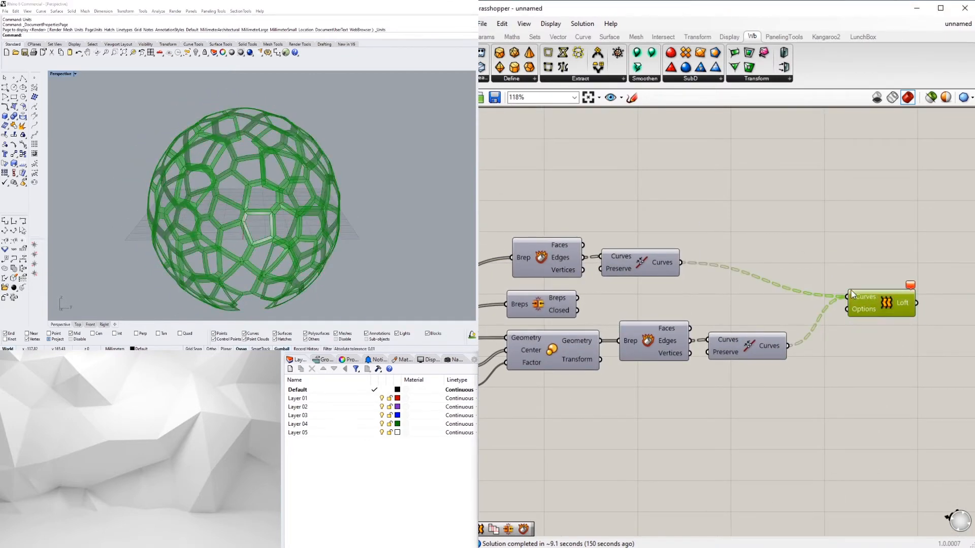
pyautogui.press('Delete')
pyautogui.doubleClick(802, 281)
pyautogui.write('pi')
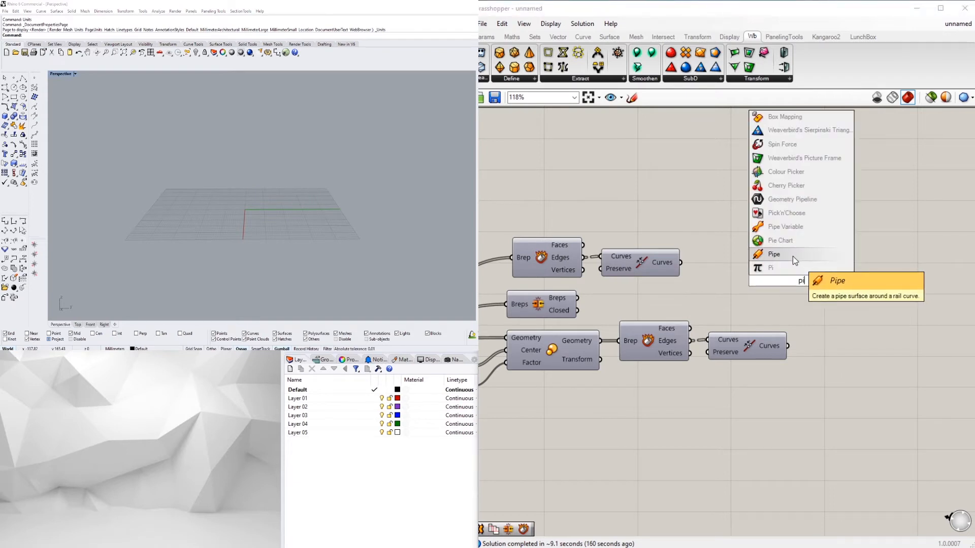
pyautogui.click(795, 258)
pyautogui.moveTo(680, 263); pyautogui.dragTo(769, 241)
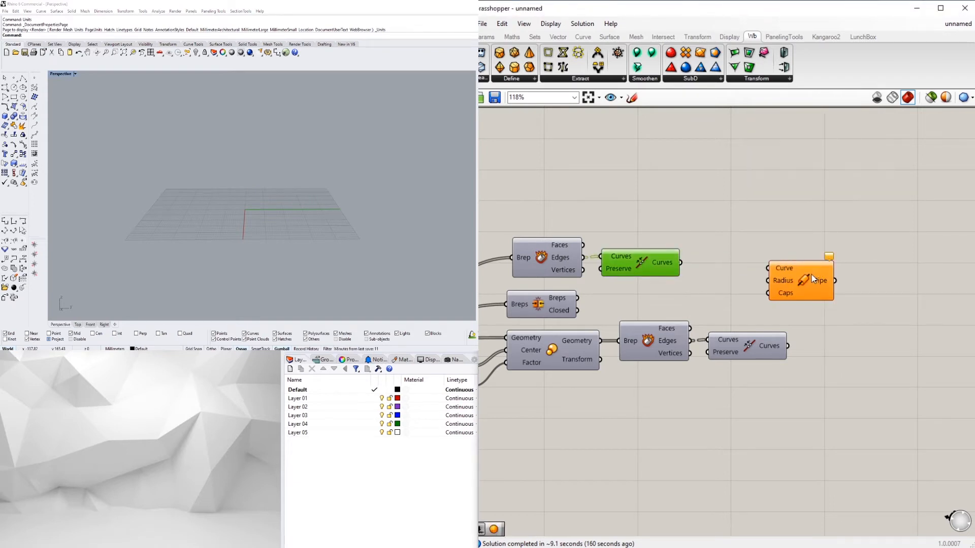
pyautogui.moveTo(812, 279); pyautogui.dragTo(865, 255)
# - Delete the Deconstruct Brep and Join Curves pair that handles the original, unscaled cells
pyautogui.scroll(-2, 742, 298)
pyautogui.moveTo(741, 299); pyautogui.dragTo(791, 365, button='right')
pyautogui.scroll(2, 790, 365)
pyautogui.moveTo(766, 326)
pyautogui.mouseDown()
pyautogui.moveTo(605, 293)
pyautogui.moveTo(759, 330)
pyautogui.mouseUp()
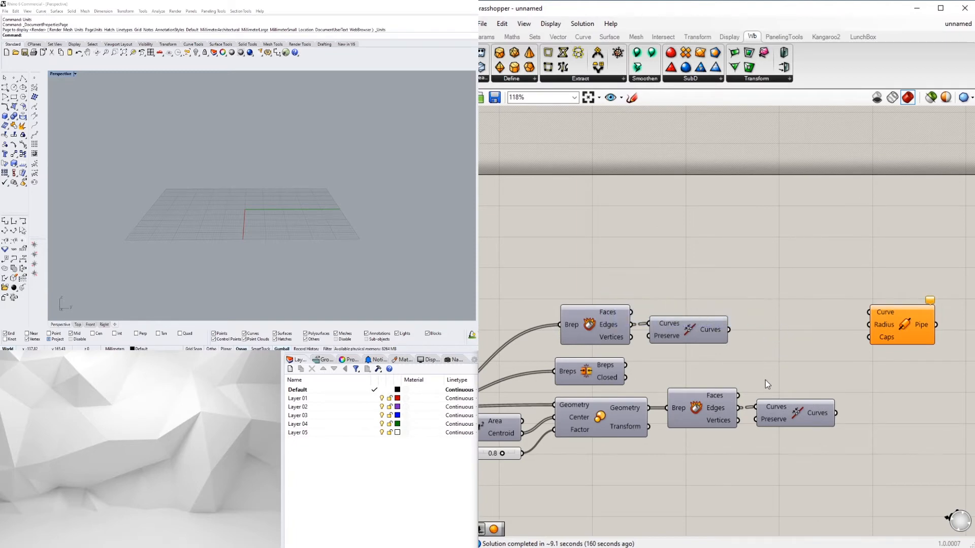
pyautogui.moveTo(763, 391); pyautogui.dragTo(751, 375, button='right')
pyautogui.moveTo(678, 359); pyautogui.dragTo(795, 362, button='right')
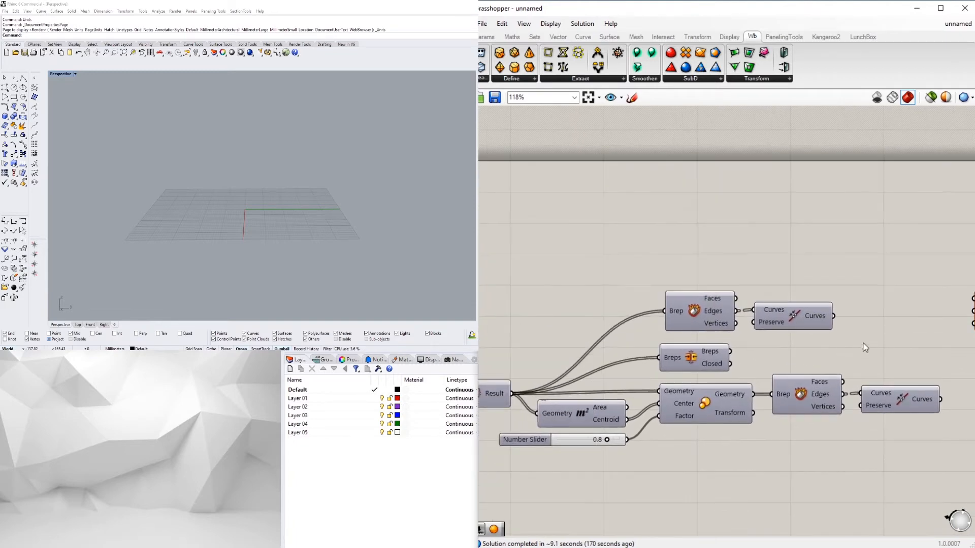
pyautogui.moveTo(864, 342)
pyautogui.mouseDown()
pyautogui.moveTo(800, 331)
pyautogui.moveTo(858, 340)
pyautogui.mouseUp()
pyautogui.moveTo(886, 311); pyautogui.dragTo(649, 293)
pyautogui.moveTo(782, 327); pyautogui.dragTo(738, 316, button='right')
pyautogui.press('Delete')
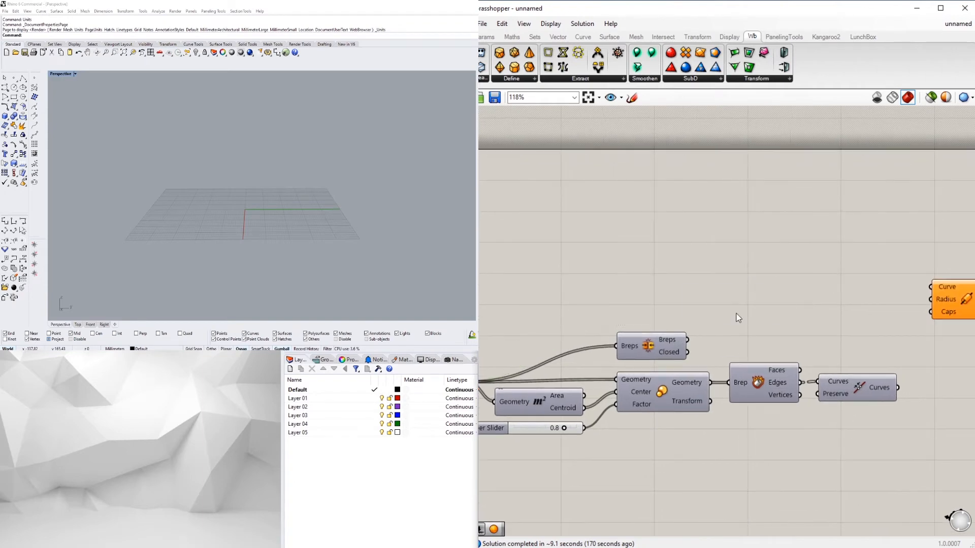
# - Add a Brep Edges component beside Brep Join and connect Brep Join's Breps output to it
pyautogui.doubleClick(737, 314)
pyautogui.write('edg')
pyautogui.click(722, 204)
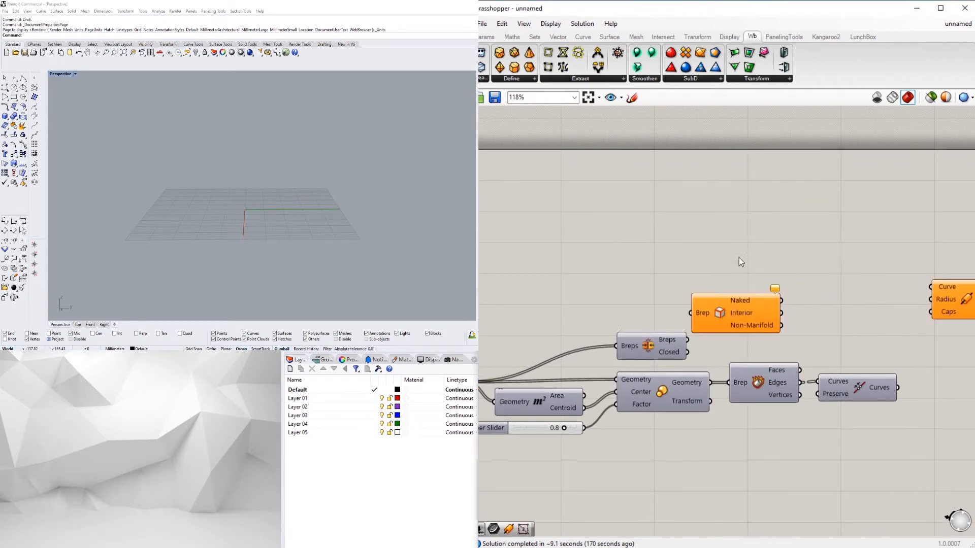
pyautogui.moveTo(686, 340); pyautogui.dragTo(691, 313)
pyautogui.moveTo(712, 312); pyautogui.dragTo(737, 334)
# - Examine the extracted cell edges on the sphere and trace the wiring back through Split Brep to Voronoi
pyautogui.moveTo(811, 342); pyautogui.dragTo(736, 331, button='right')
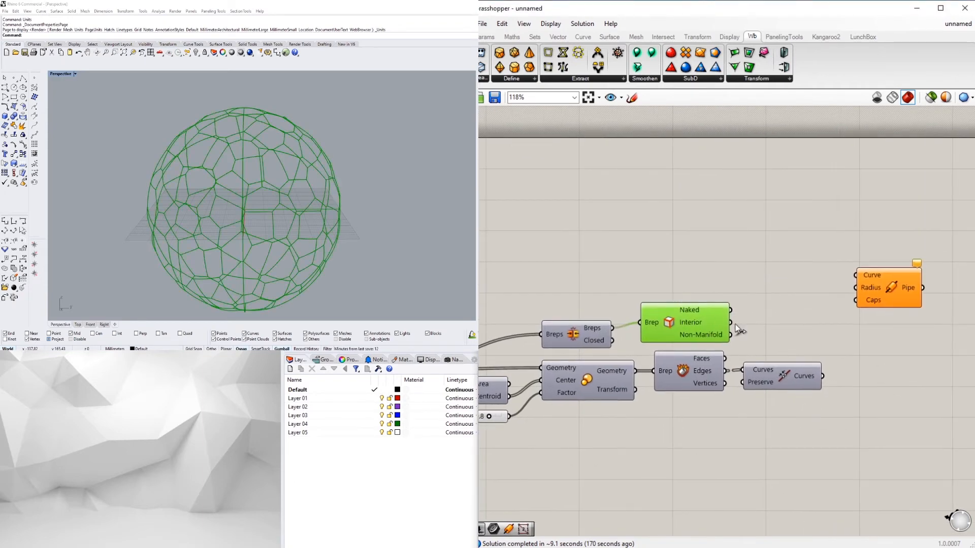
pyautogui.click(738, 290)
pyautogui.moveTo(266, 197); pyautogui.dragTo(310, 223, button='right')
pyautogui.moveTo(668, 324); pyautogui.dragTo(672, 320)
pyautogui.moveTo(337, 224); pyautogui.dragTo(308, 213, button='right')
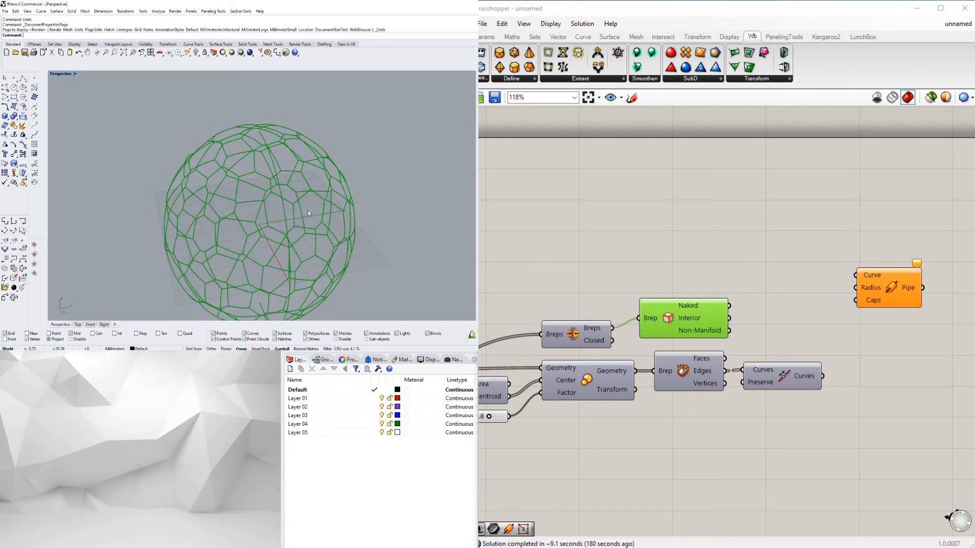
pyautogui.click(619, 255)
pyautogui.moveTo(619, 256); pyautogui.dragTo(885, 234, button='right')
pyautogui.click(635, 344)
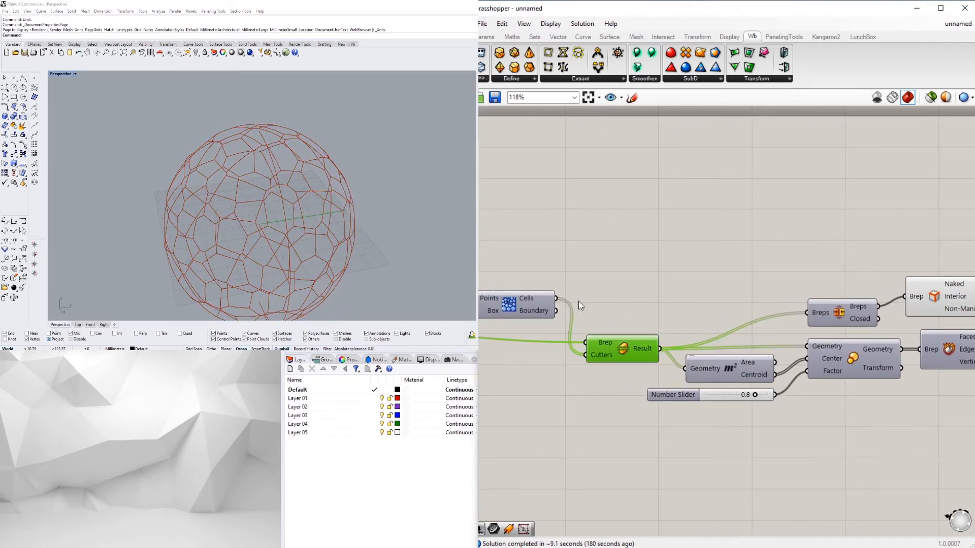
pyautogui.moveTo(611, 306); pyautogui.dragTo(853, 358, button='right')
pyautogui.click(749, 347)
pyautogui.moveTo(906, 296); pyautogui.dragTo(748, 306, button='right')
pyautogui.scroll(-2, 747, 306)
pyautogui.moveTo(838, 297); pyautogui.dragTo(656, 305, button='right')
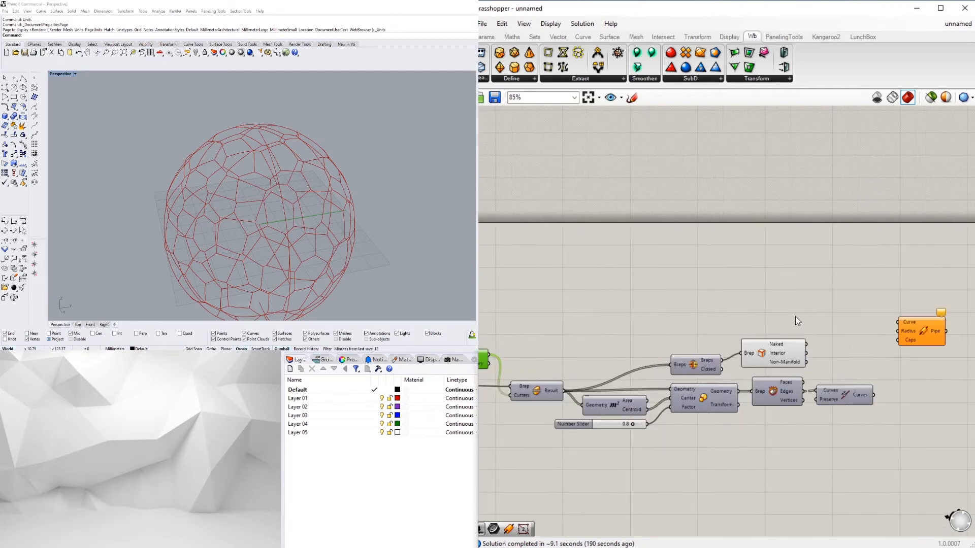
# - Delete the Brep Edges and Brep Join components
pyautogui.click(778, 345)
pyautogui.moveTo(691, 346); pyautogui.dragTo(774, 331, button='right')
pyautogui.press('Delete')
pyautogui.click(776, 342)
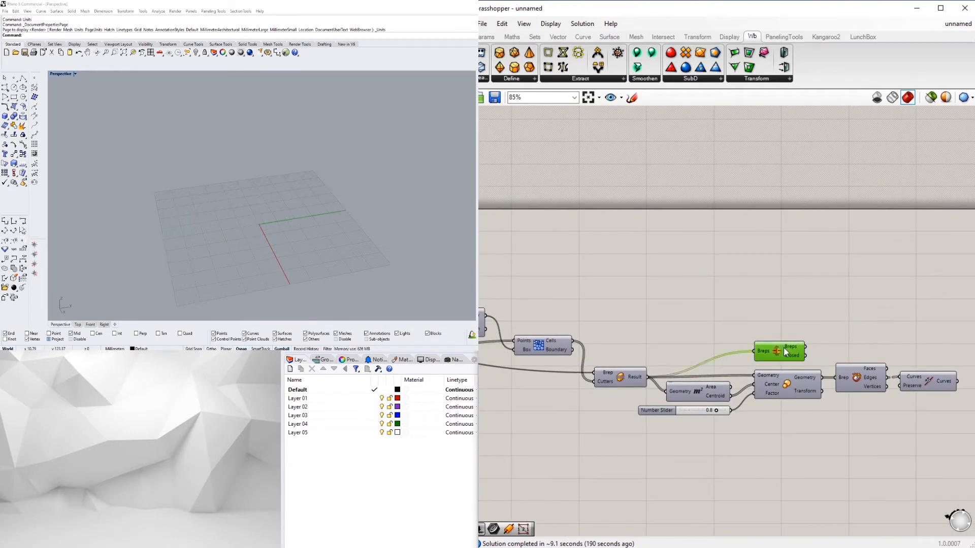
pyautogui.press('Delete')
pyautogui.moveTo(648, 351); pyautogui.dragTo(769, 336, button='right')
pyautogui.doubleClick(763, 303)
pyautogui.write('inter')
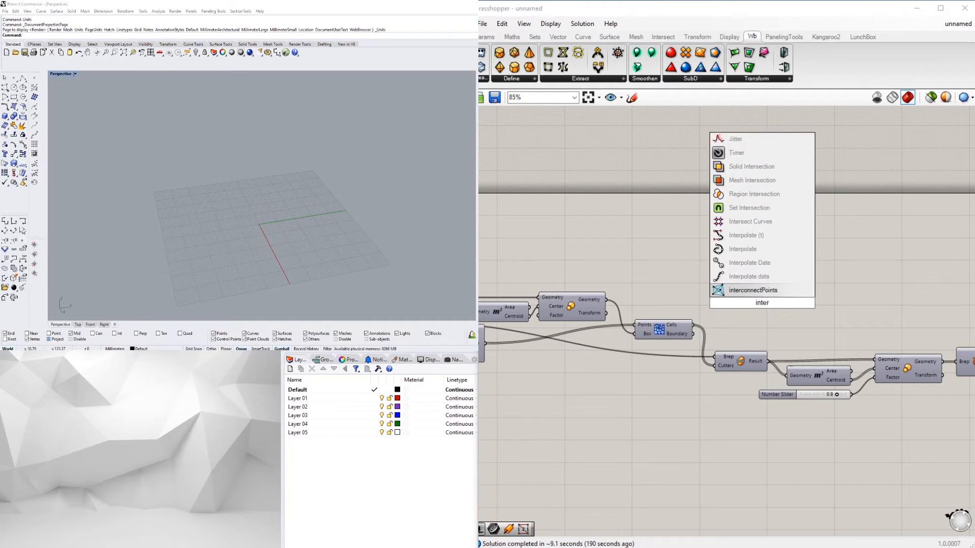
pyautogui.click(681, 84)
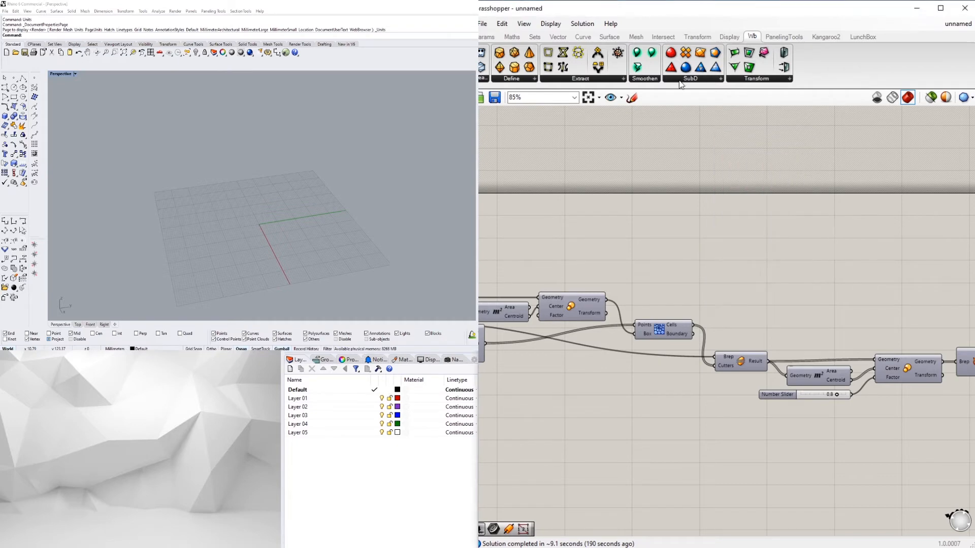
# - Add a Brep | Brep intersection component above Split Brep, beyond the Voronoi component
pyautogui.click(662, 37)
pyautogui.click(592, 79)
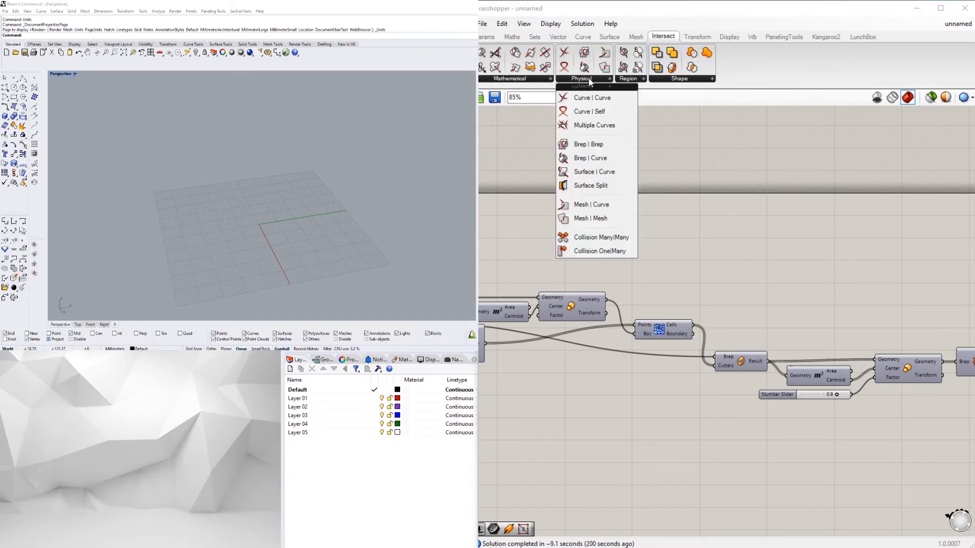
pyautogui.click(587, 146)
pyautogui.click(809, 267)
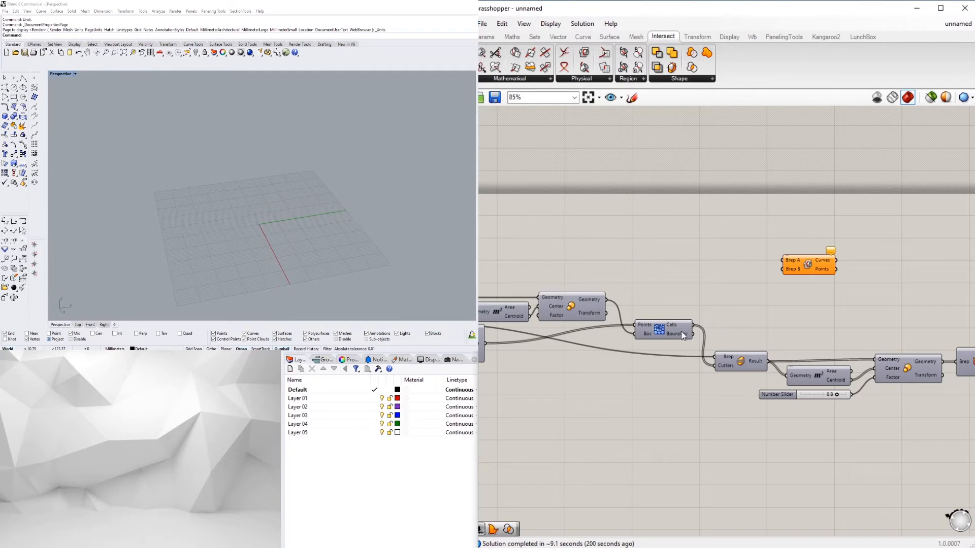
# - Connect the Sphere to Brep A and the Voronoi Cells to Brep B of the intersection, and move it closer to Voronoi
pyautogui.moveTo(691, 325); pyautogui.dragTo(554, 324)
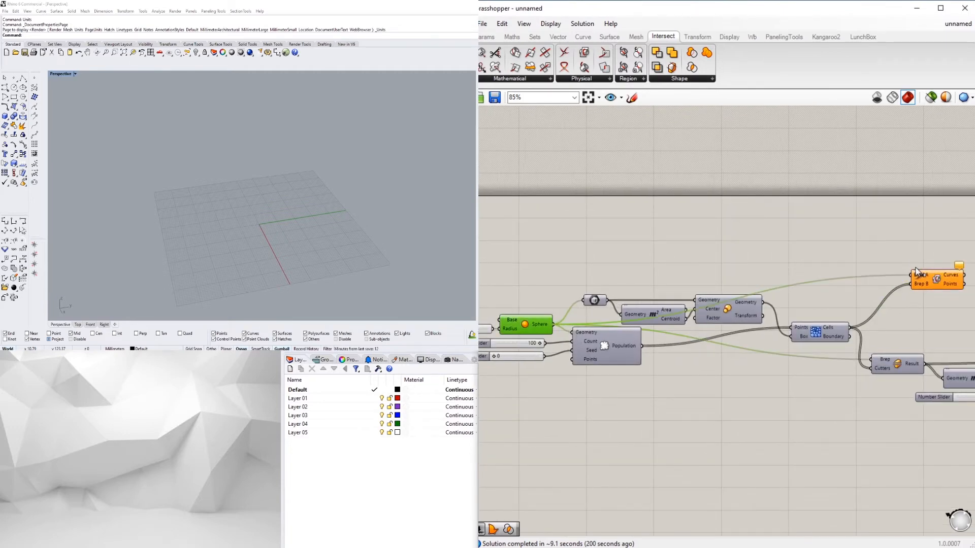
pyautogui.moveTo(923, 282); pyautogui.dragTo(880, 286)
pyautogui.moveTo(881, 286); pyautogui.dragTo(815, 285, button='right')
pyautogui.moveTo(322, 166); pyautogui.dragTo(355, 122, button='right')
pyautogui.scroll(3, 929, 294)
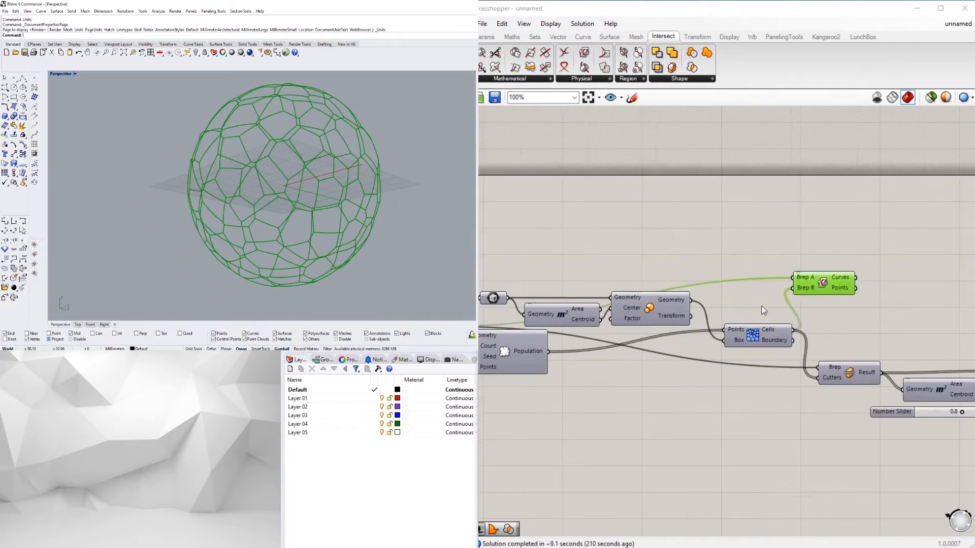
pyautogui.scroll(3, 821, 283)
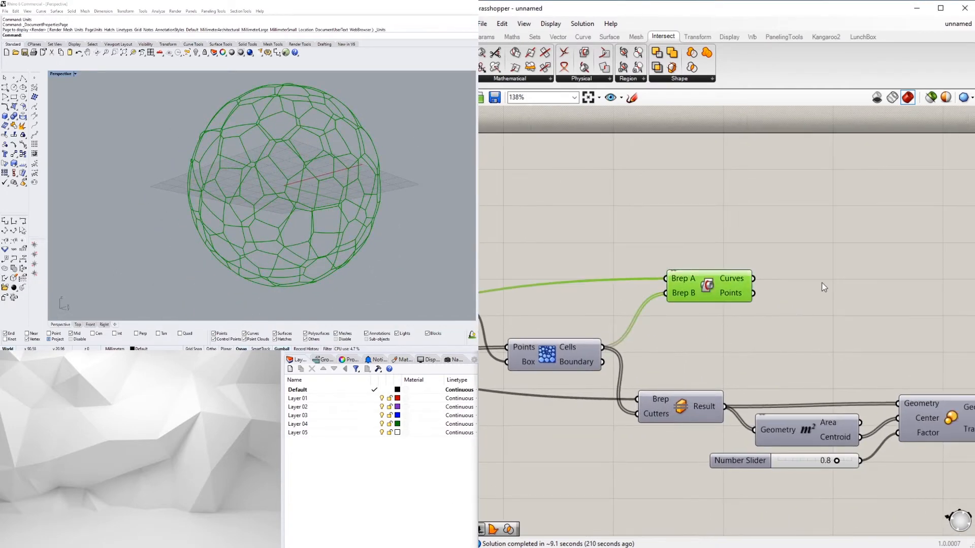
# - Add a Patch component after the Brep | Brep intersection, connect the intersection Curves to its Curves input, and space it further away
pyautogui.doubleClick(821, 285)
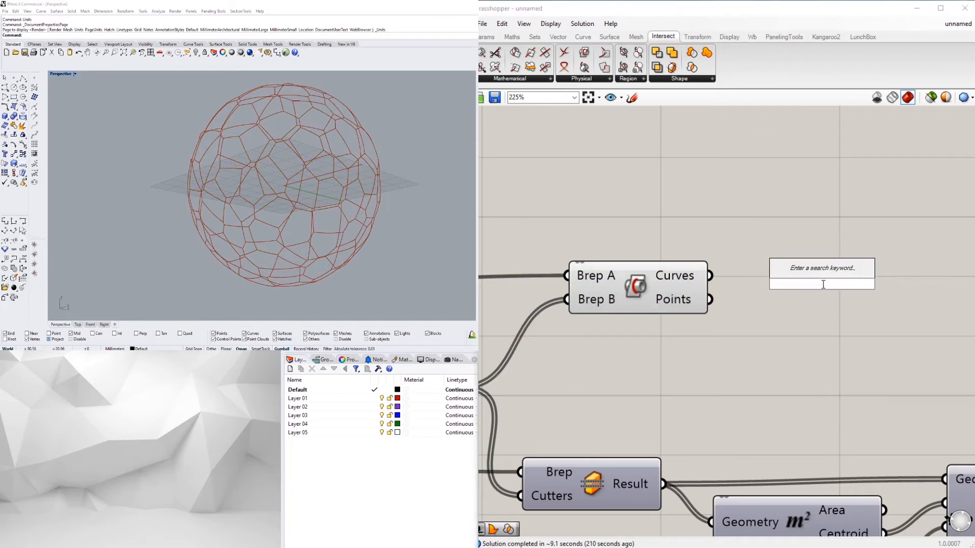
pyautogui.write('pat')
pyautogui.click(791, 259)
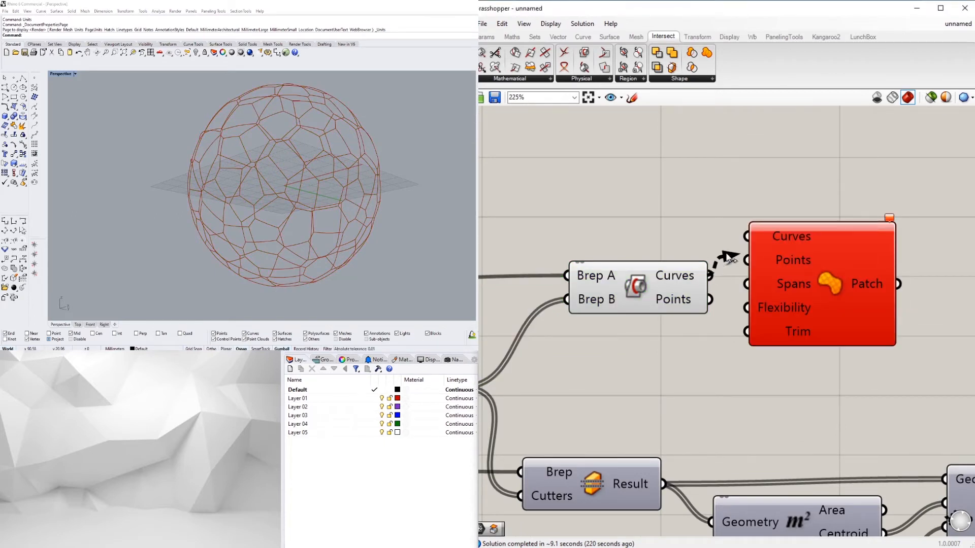
pyautogui.moveTo(729, 259); pyautogui.dragTo(749, 236)
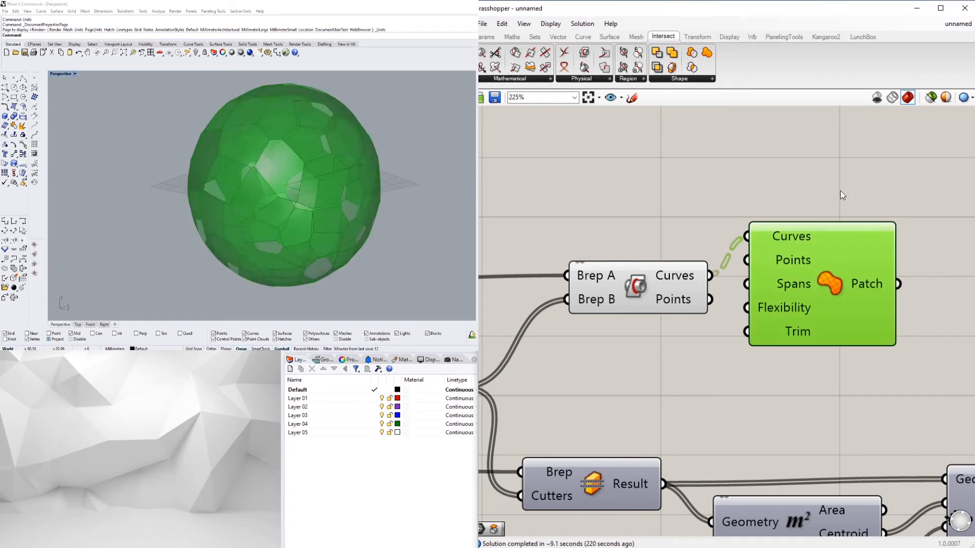
pyautogui.moveTo(842, 234); pyautogui.dragTo(861, 257)
pyautogui.moveTo(319, 154); pyautogui.dragTo(279, 174, button='right')
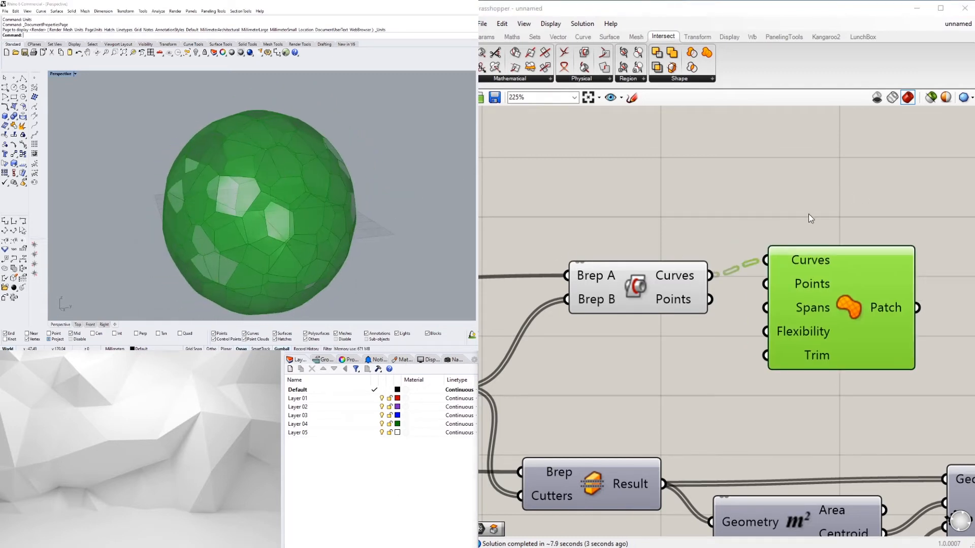
pyautogui.moveTo(805, 276); pyautogui.dragTo(850, 279)
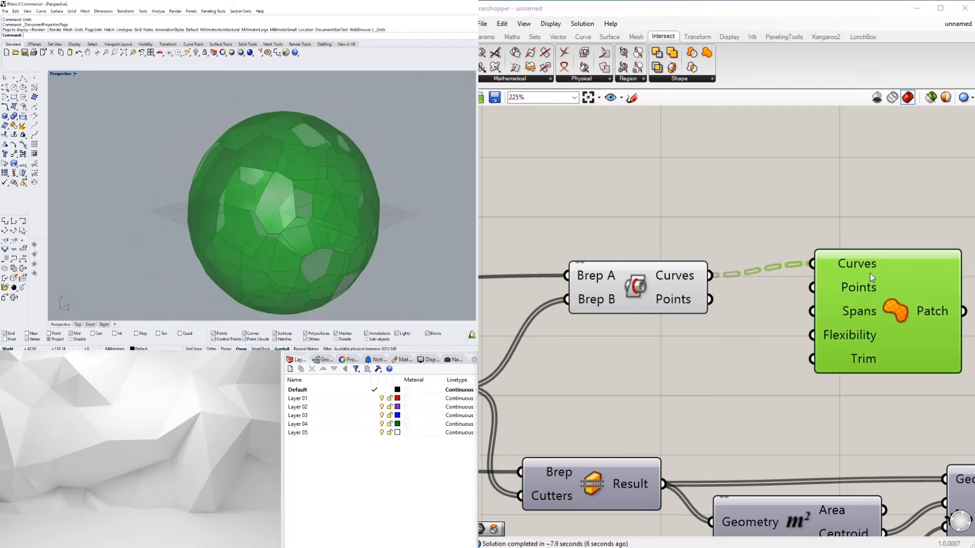
# - Try flattening the Curves input of the Patch component
pyautogui.rightClick(856, 269)
pyautogui.click(854, 174)
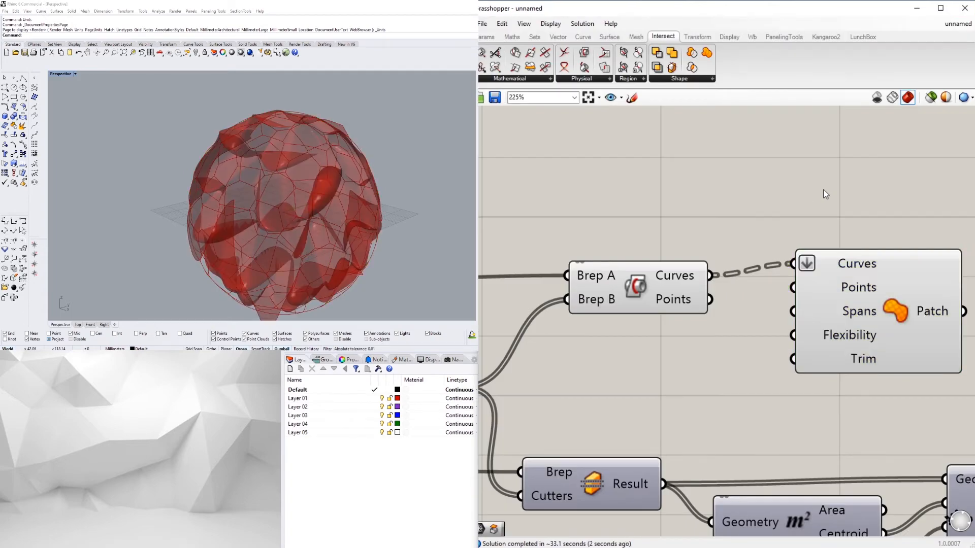
pyautogui.moveTo(243, 214); pyautogui.dragTo(381, 195, button='right')
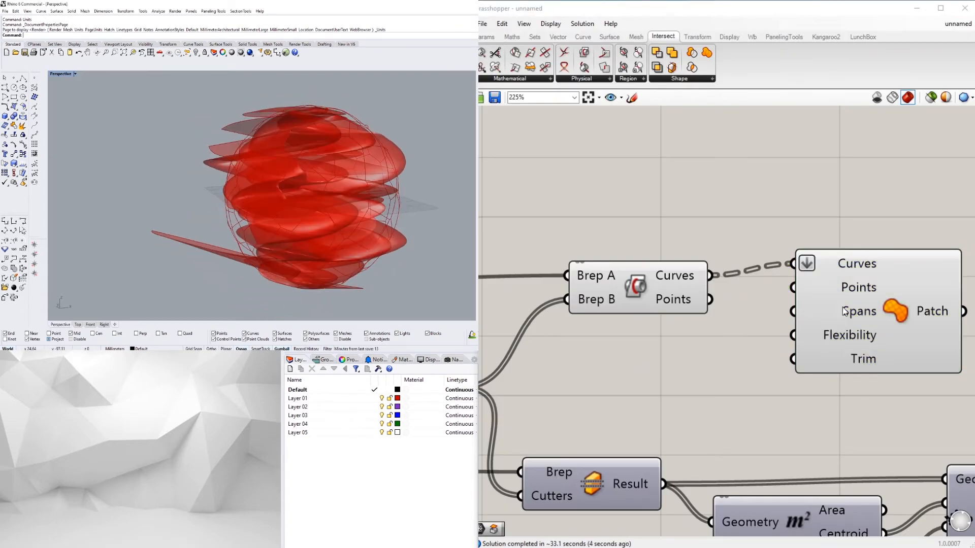
pyautogui.rightClick(811, 262)
pyautogui.click(837, 344)
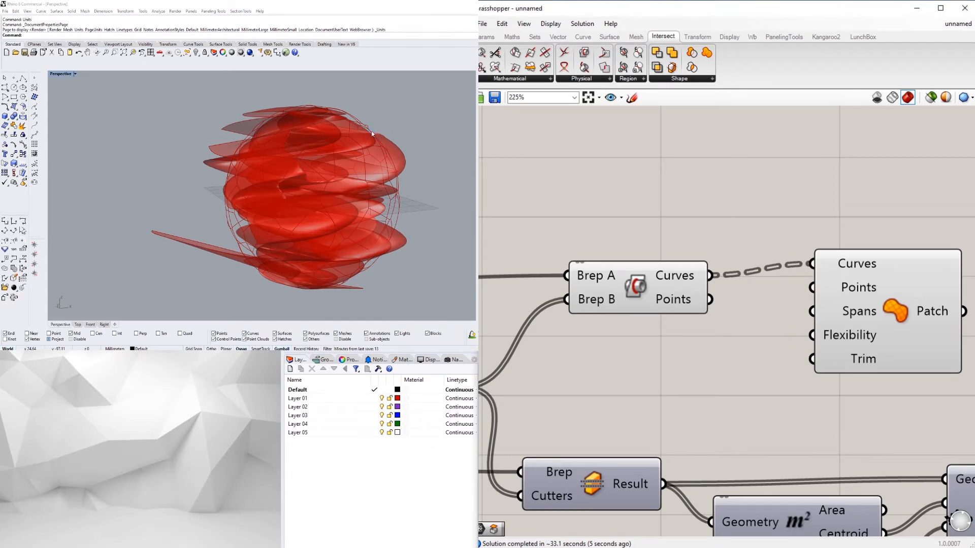
# - Add a Brep Join component after Patch and connect the Patch output to its Breps input
pyautogui.doubleClick(900, 310)
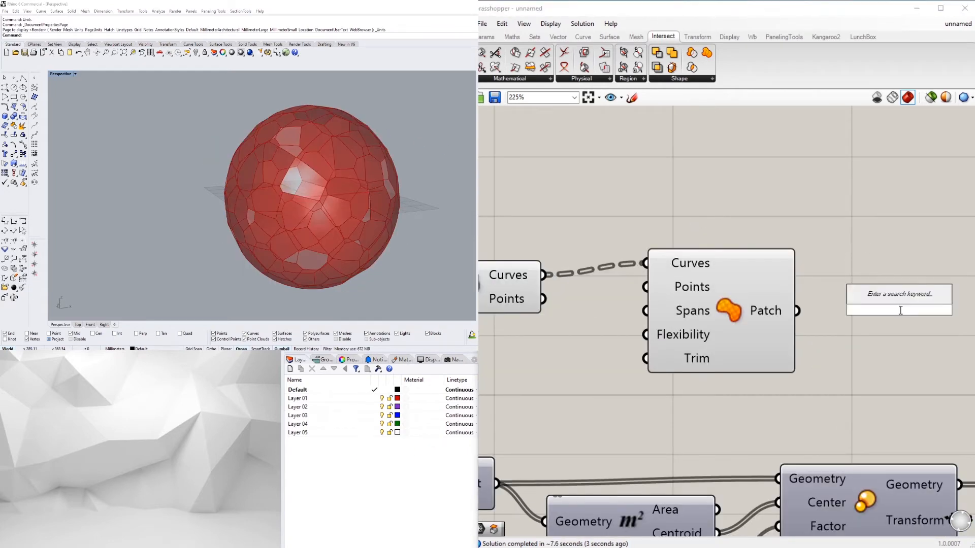
pyautogui.write('join')
pyautogui.click(882, 270)
pyautogui.moveTo(797, 311); pyautogui.dragTo(832, 310)
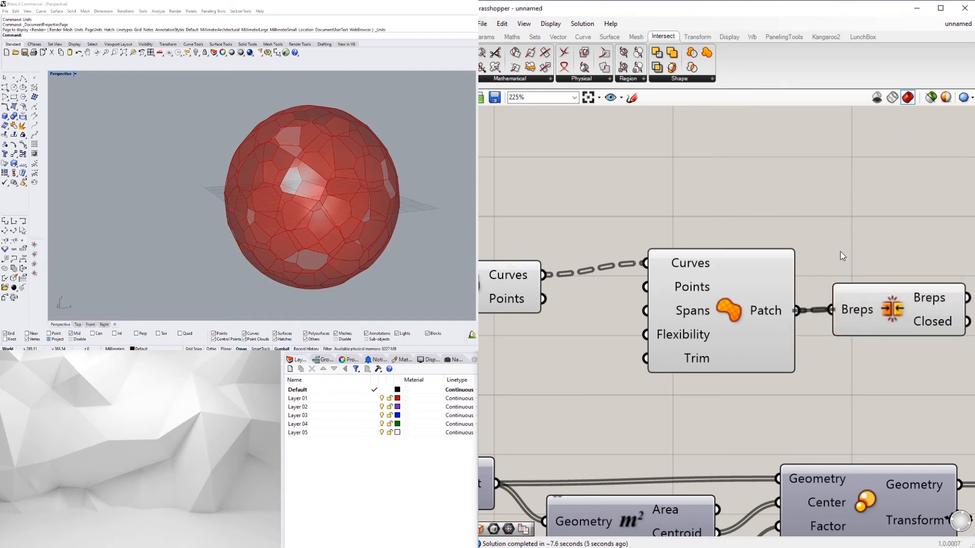
# - Hide the Patch component's preview and move Brep Join slightly higher
pyautogui.rightClick(736, 297)
pyautogui.click(753, 317)
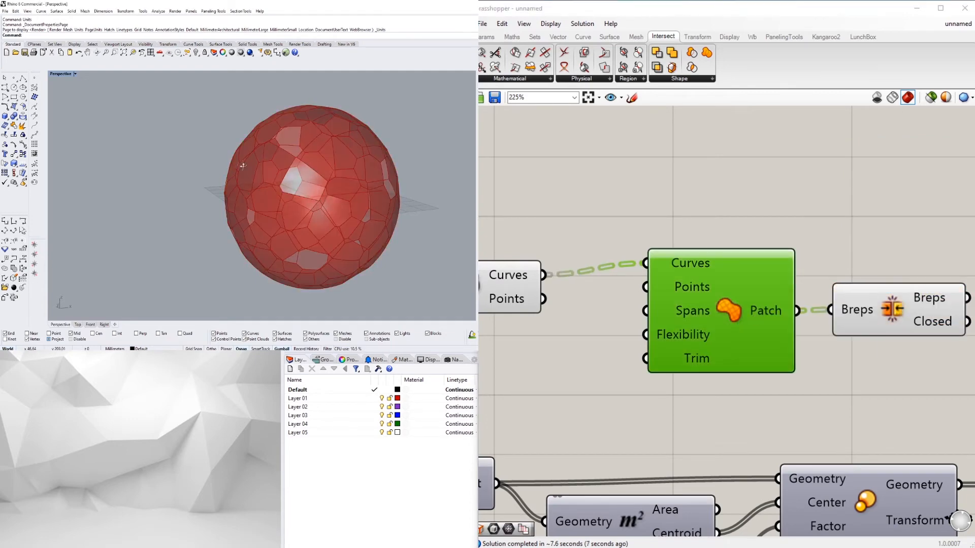
pyautogui.moveTo(241, 165); pyautogui.dragTo(264, 136, button='right')
pyautogui.scroll(-1, 796, 246)
pyautogui.moveTo(795, 246); pyautogui.dragTo(635, 247, button='right')
pyautogui.moveTo(722, 299); pyautogui.dragTo(742, 263)
pyautogui.click(840, 220)
pyautogui.moveTo(841, 220); pyautogui.dragTo(786, 208, button='right')
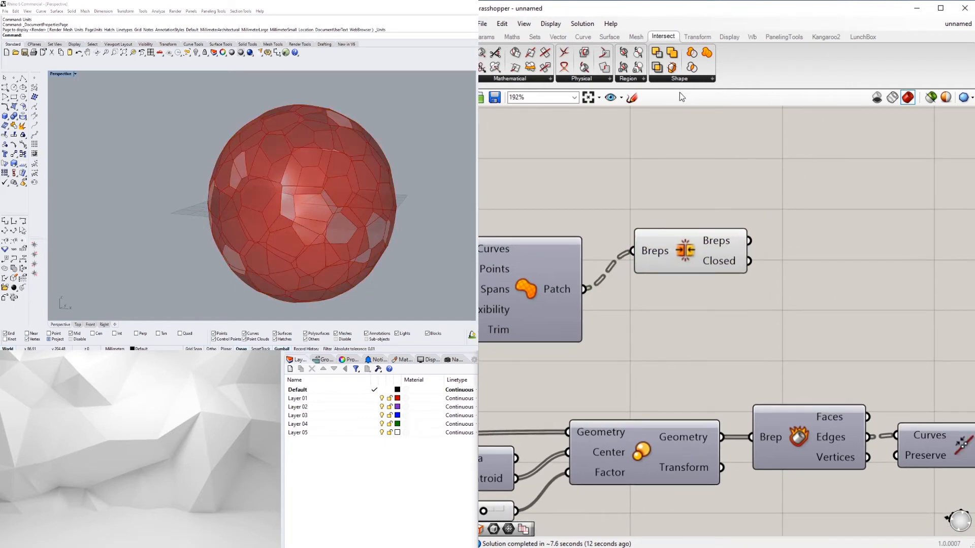
# - Add a LunchBox Panel Frame component and connect the joined Breps to its Panel input
pyautogui.click(863, 37)
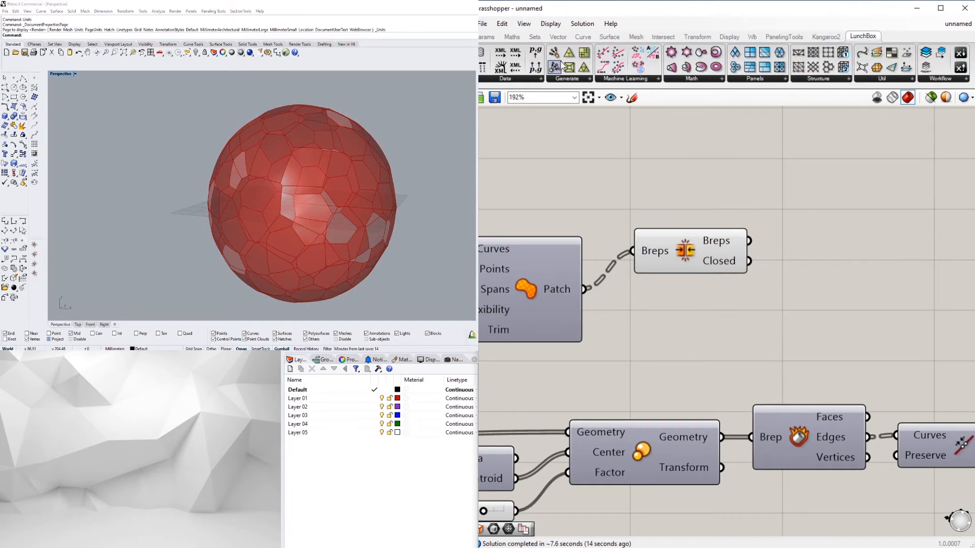
pyautogui.moveTo(779, 66); pyautogui.dragTo(881, 269)
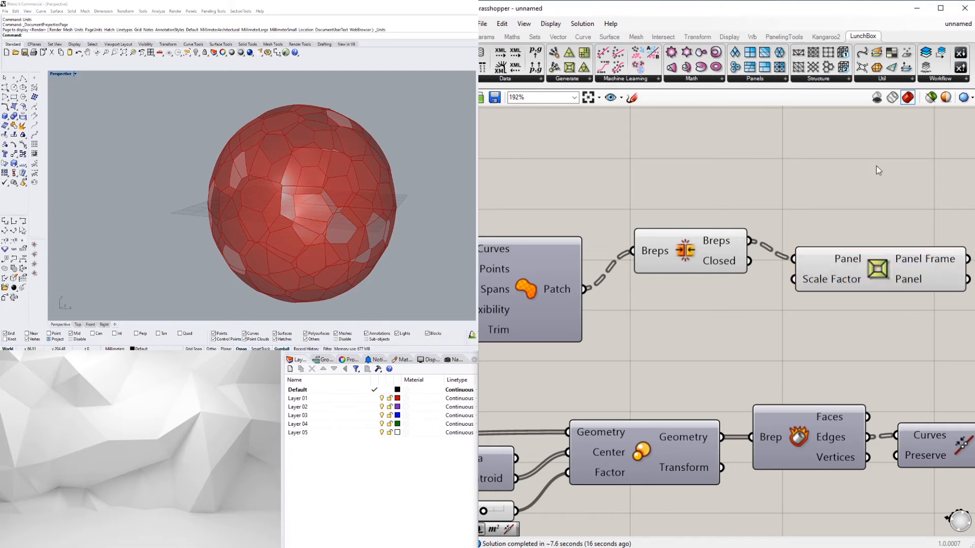
pyautogui.scroll(-3, 879, 170)
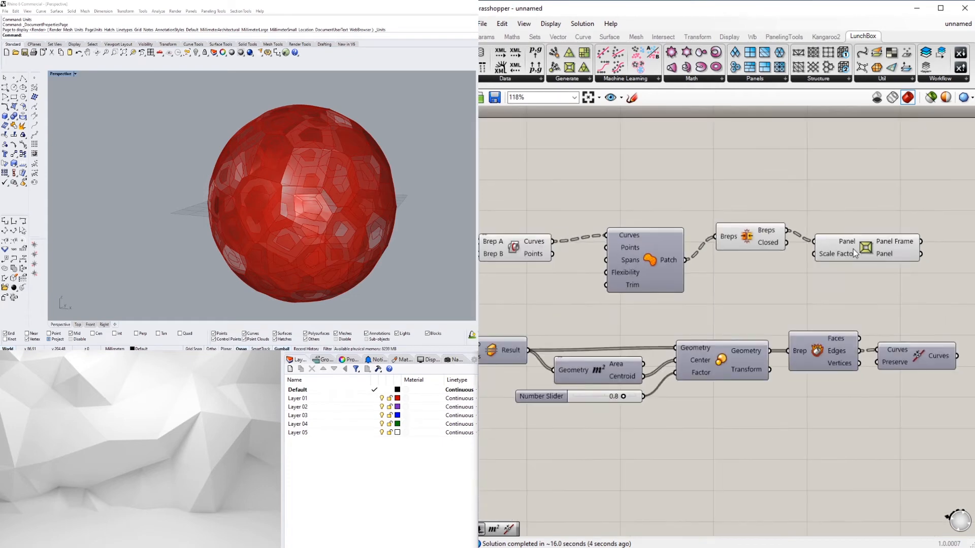
pyautogui.click(833, 267)
pyautogui.moveTo(386, 203); pyautogui.dragTo(373, 221, button='right')
# - Set the slider feeding the population's Count input to 30
pyautogui.click(694, 169)
pyautogui.moveTo(530, 224); pyautogui.dragTo(672, 169, button='right')
pyautogui.moveTo(572, 319); pyautogui.dragTo(804, 319, button='right')
pyautogui.moveTo(573, 315); pyautogui.dragTo(824, 325, button='right')
pyautogui.doubleClick(599, 299)
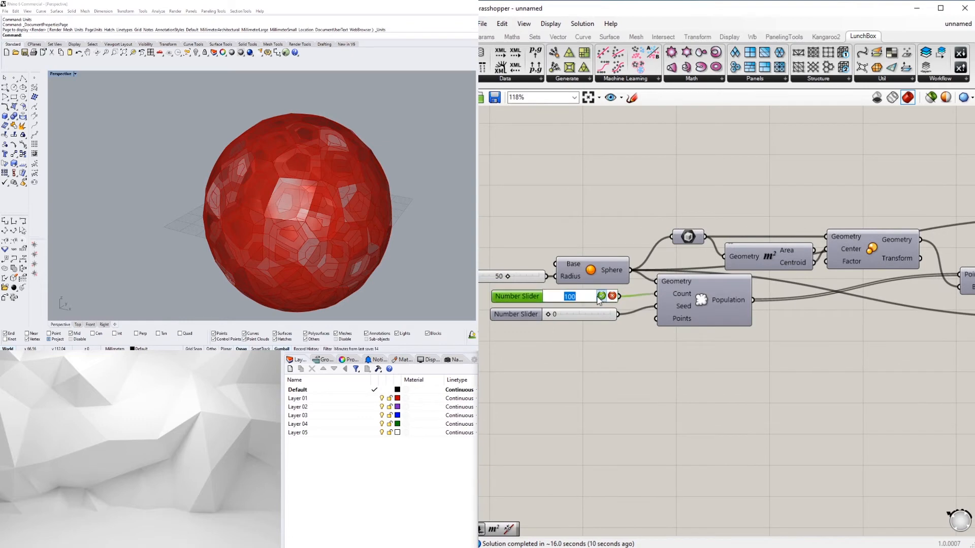
pyautogui.write('30')
pyautogui.press('Return')
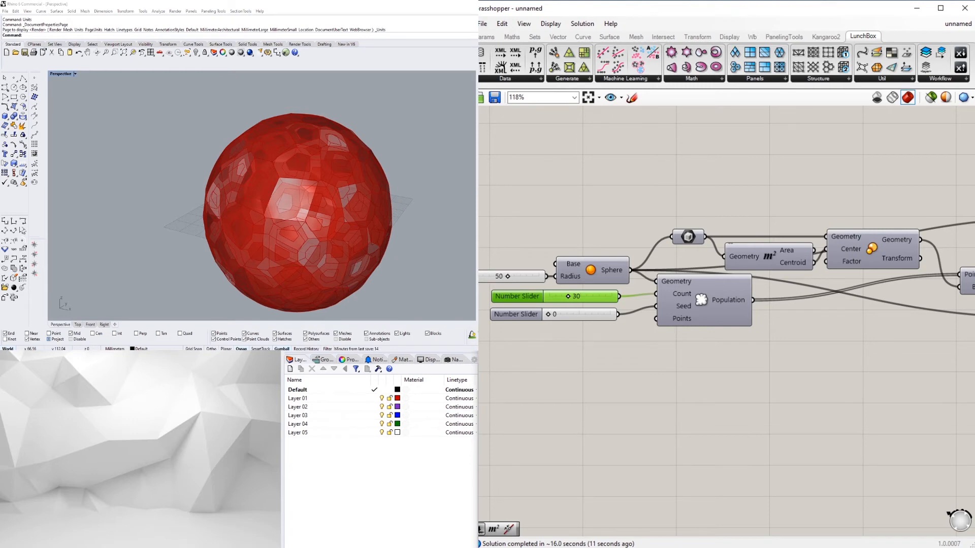
# - Delete the Panel Frame component that follows Brep Join
pyautogui.moveTo(792, 386); pyautogui.dragTo(696, 396, button='right')
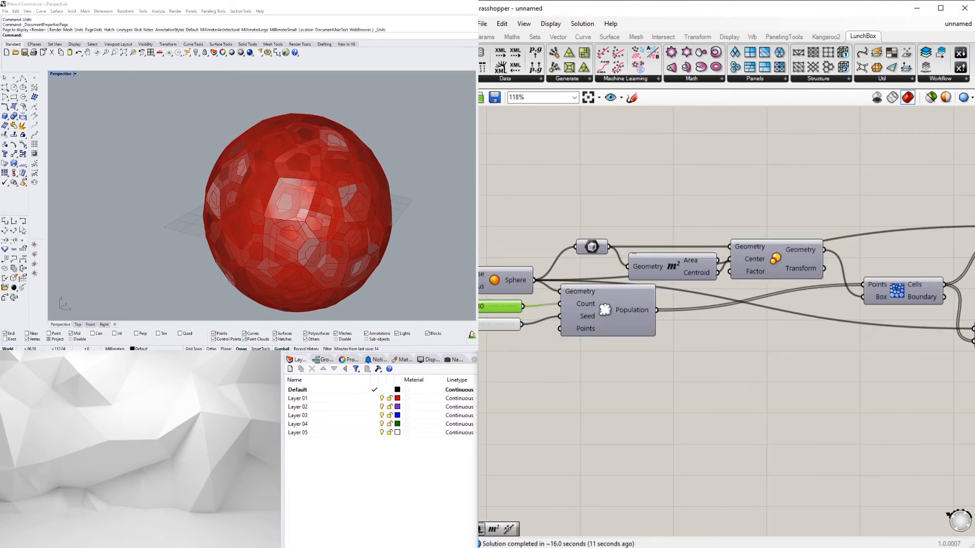
pyautogui.scroll(-3, 721, 249)
pyautogui.moveTo(755, 241); pyautogui.dragTo(581, 241, button='right')
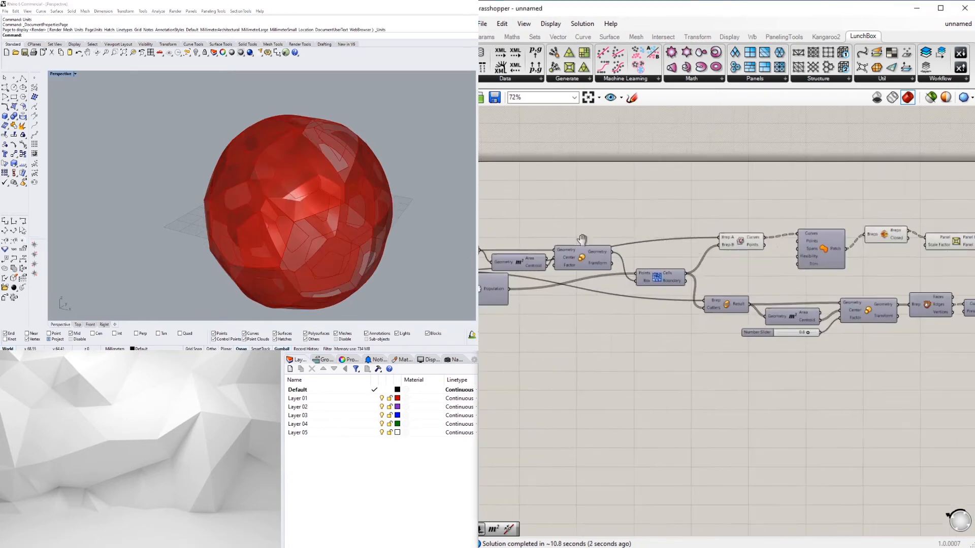
pyautogui.moveTo(914, 240); pyautogui.dragTo(686, 242, button='right')
pyautogui.scroll(2, 685, 242)
pyautogui.click(653, 252)
pyautogui.press('Delete')
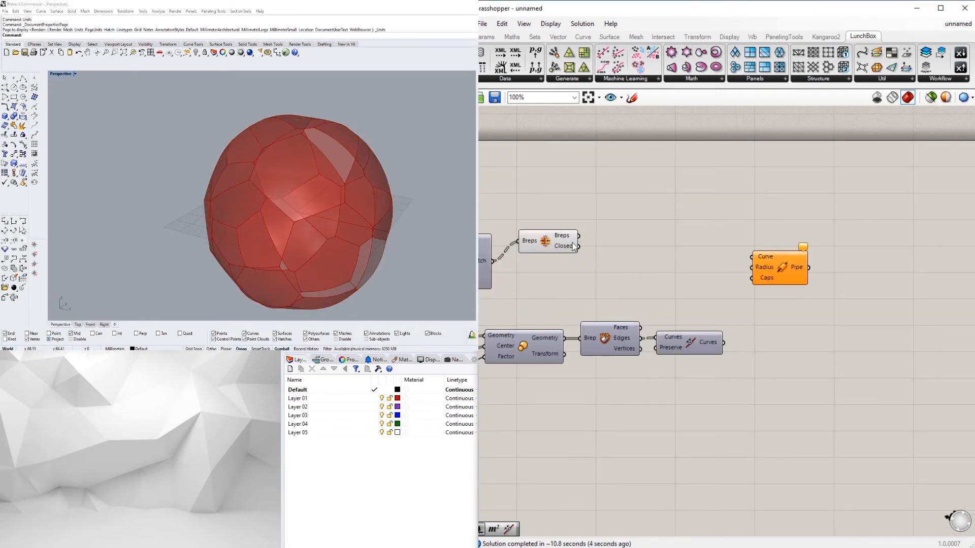
# - Bake the Brep Join result into the Rhino model
pyautogui.click(547, 242)
pyautogui.scroll(2, 550, 245)
pyautogui.middleClick(548, 242)
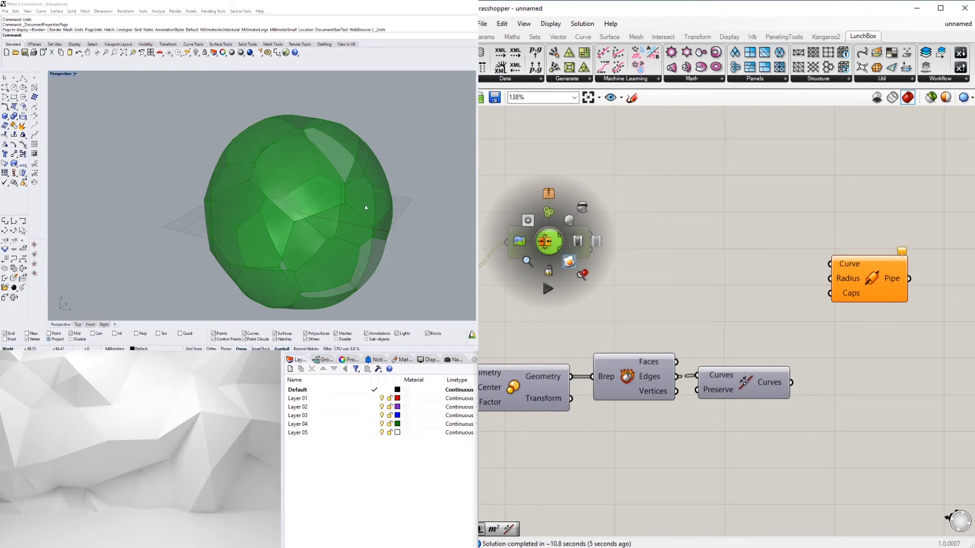
pyautogui.moveTo(334, 206); pyautogui.dragTo(312, 194, button='right')
pyautogui.click(312, 194)
pyautogui.click(124, 129)
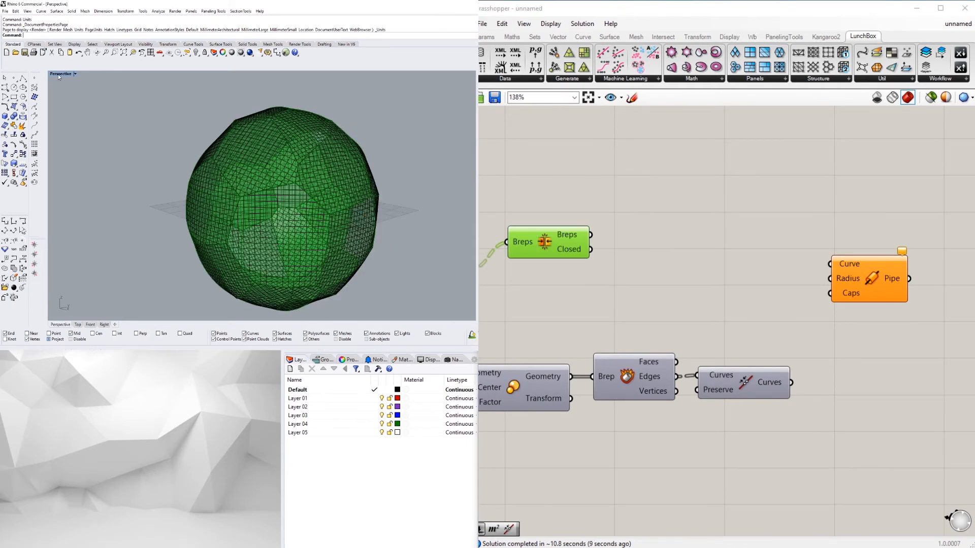
# - Set the Perspective viewport to Shaded display and delete all the baked surfaces
pyautogui.click(75, 74)
pyautogui.click(64, 100)
pyautogui.scroll(-6, 264, 148)
pyautogui.moveTo(264, 147)
pyautogui.mouseDown(button='right')
pyautogui.moveTo(224, 168)
pyautogui.moveTo(241, 118)
pyautogui.moveTo(315, 147)
pyautogui.moveTo(354, 187)
pyautogui.mouseUp(button='right')
pyautogui.hotkey('ctrl', 'a')
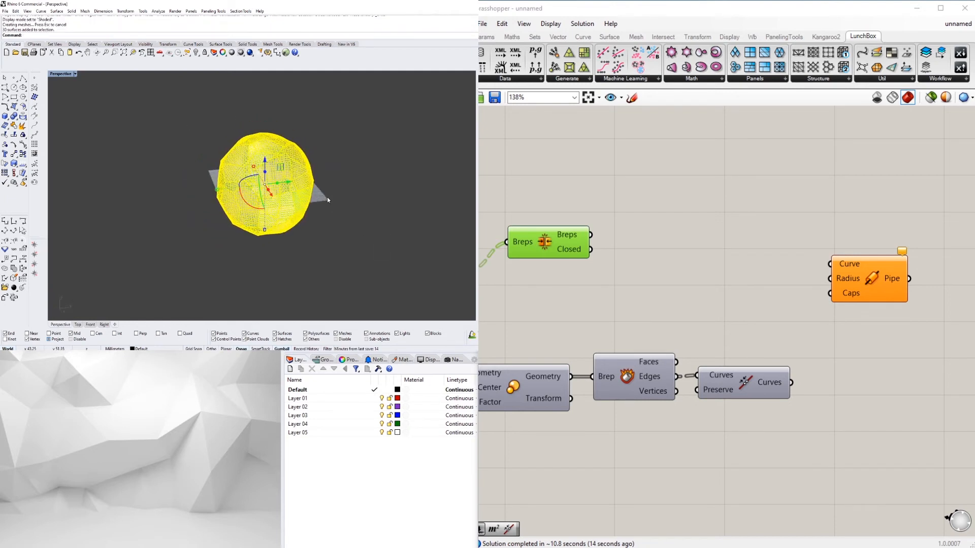
pyautogui.press('Delete')
# - Flatten the Breps input of Brep Join and move the component slightly lower
pyautogui.rightClick(523, 242)
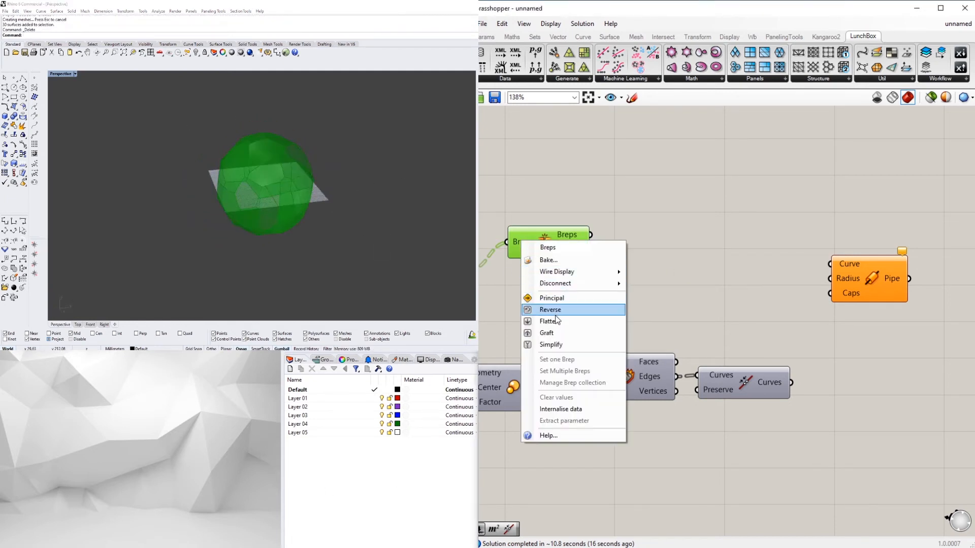
pyautogui.click(564, 324)
pyautogui.moveTo(568, 232); pyautogui.dragTo(580, 260)
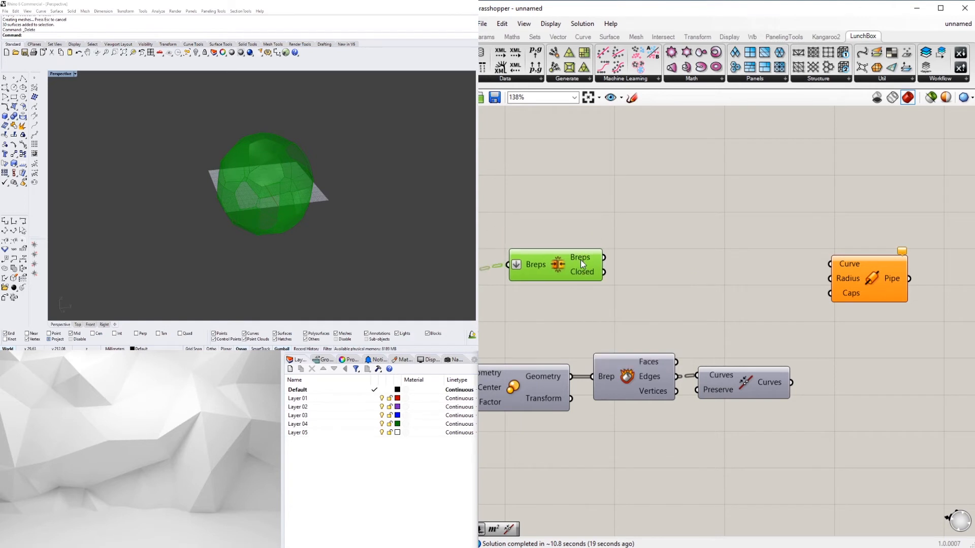
# - Bake the flattened Brep Join result and try to join all the baked surfaces in Rhino
pyautogui.click(546, 267)
pyautogui.middleClick(551, 266)
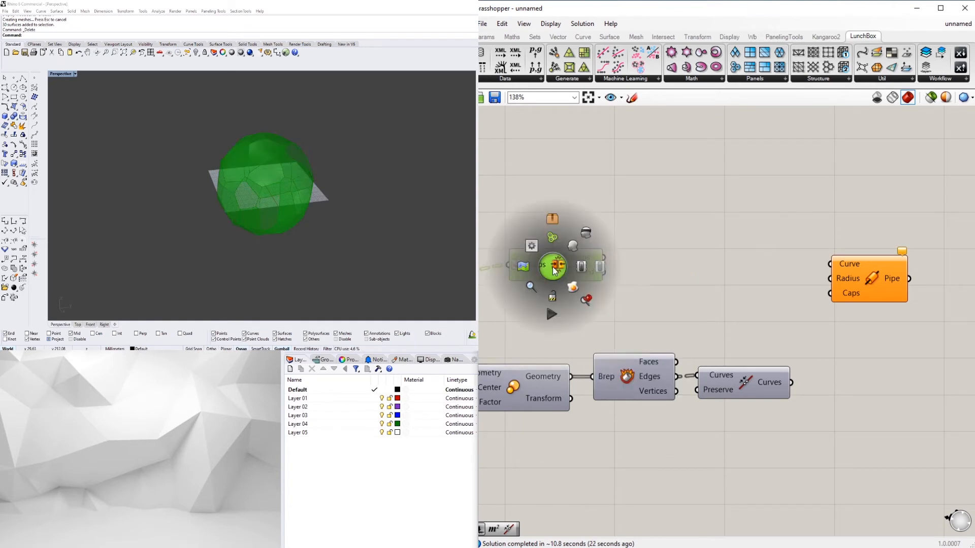
pyautogui.click(573, 287)
pyautogui.click(240, 170)
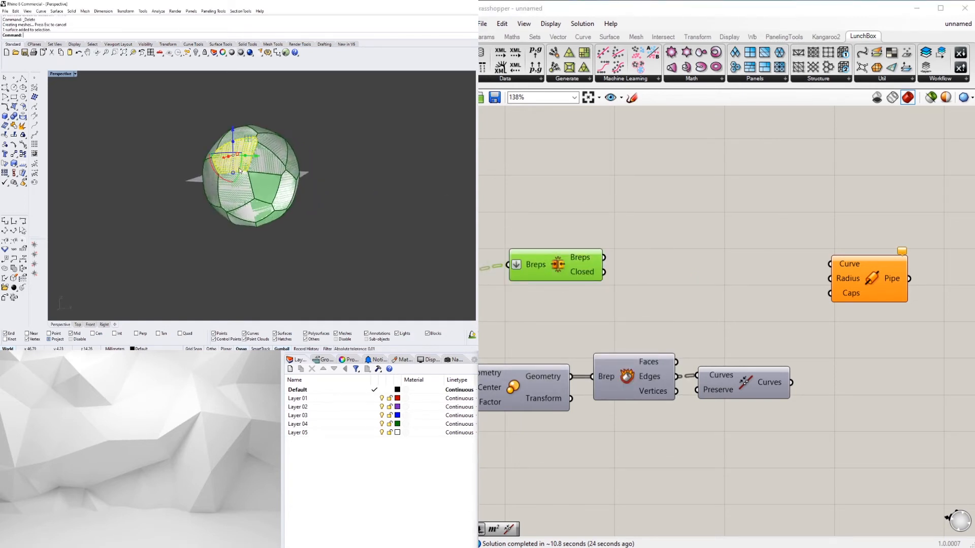
pyautogui.moveTo(147, 118); pyautogui.dragTo(363, 266)
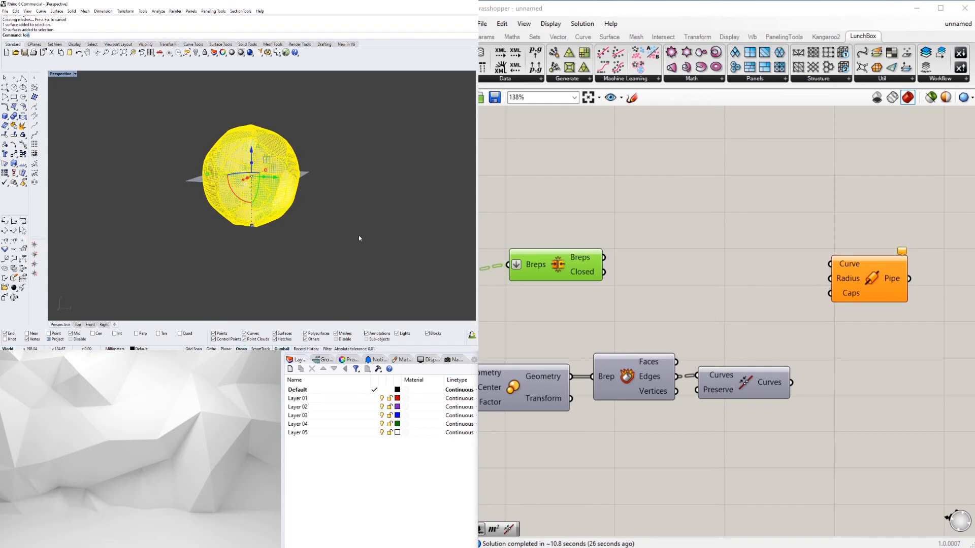
pyautogui.hotkey('ctrl', 'j')
# - Check individual baked surfaces on the sphere for joining and delete all of them
pyautogui.click(264, 157)
pyautogui.moveTo(264, 159); pyautogui.dragTo(271, 172, button='right')
pyautogui.click(269, 172)
pyautogui.click(265, 171)
pyautogui.click(258, 224)
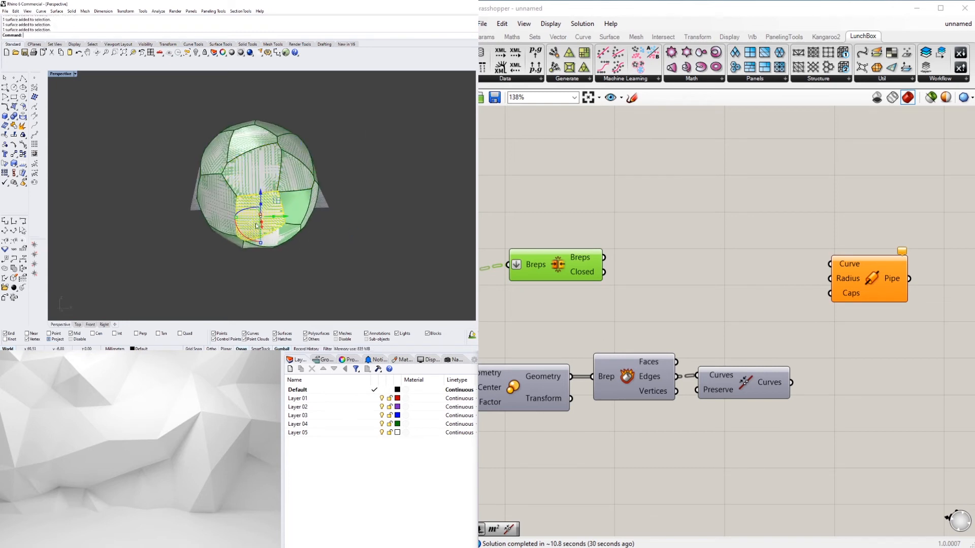
pyautogui.click(329, 229)
pyautogui.moveTo(330, 229); pyautogui.dragTo(336, 192, button='right')
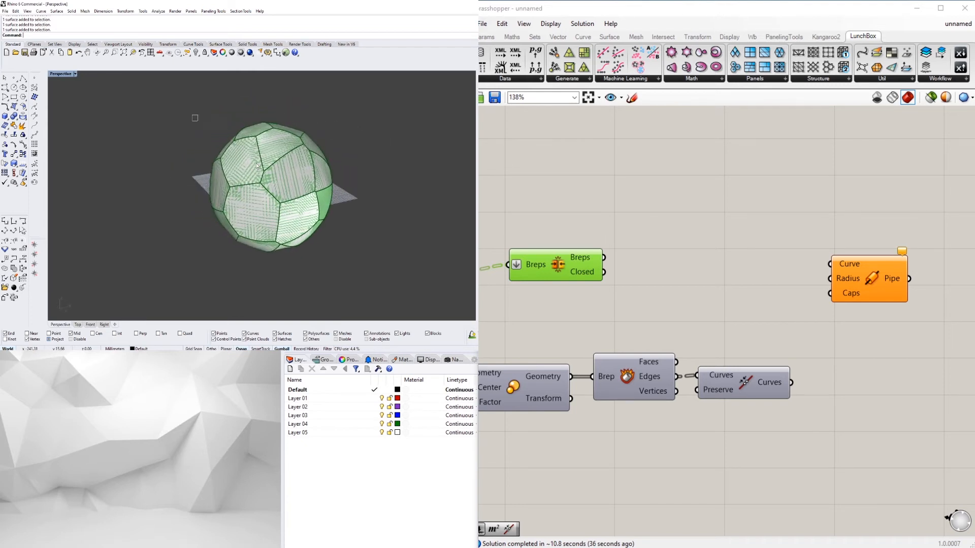
pyautogui.moveTo(196, 117); pyautogui.dragTo(401, 292)
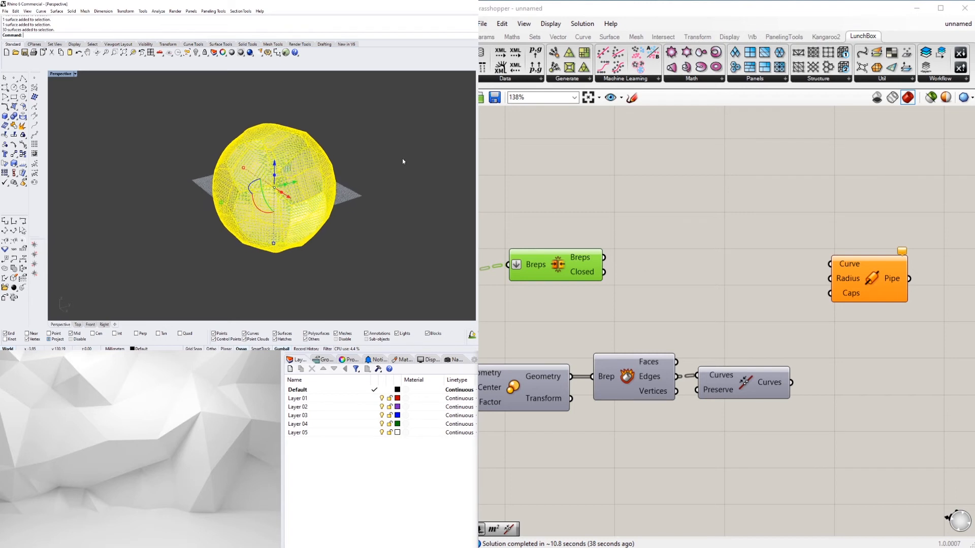
pyautogui.press('Delete')
# - Examine the Brep Join, Patch and intersection components together with their geometry on the sphere
pyautogui.click(700, 252)
pyautogui.click(552, 262)
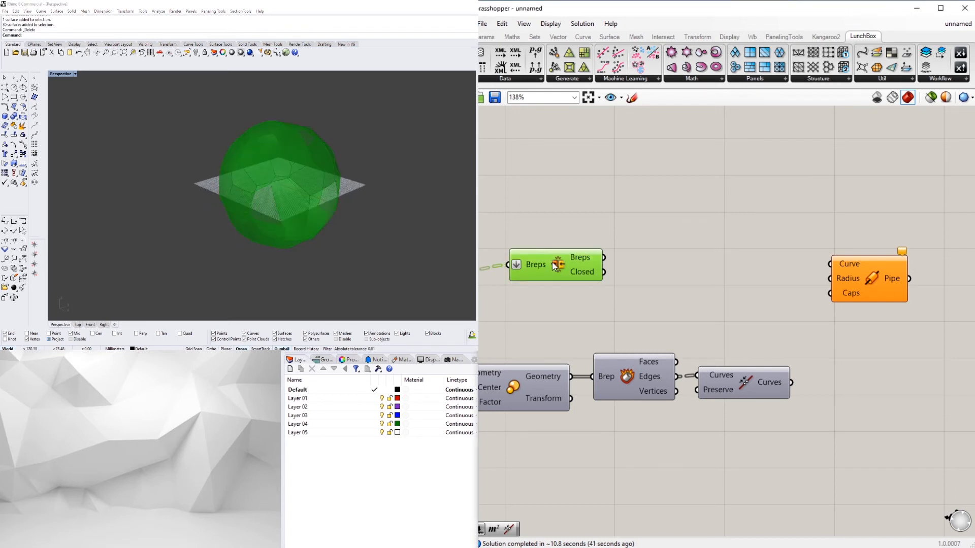
pyautogui.click(651, 318)
pyautogui.moveTo(651, 319); pyautogui.dragTo(784, 327, button='right')
pyautogui.moveTo(390, 159); pyautogui.dragTo(321, 151, button='right')
pyautogui.moveTo(543, 255); pyautogui.dragTo(718, 248, button='right')
pyautogui.click(718, 248)
pyautogui.click(672, 217)
pyautogui.scroll(3, 672, 213)
pyautogui.click(764, 271)
pyautogui.click(624, 278)
pyautogui.moveTo(586, 267); pyautogui.dragTo(743, 287, button='right')
pyautogui.click(660, 293)
pyautogui.moveTo(265, 225); pyautogui.dragTo(325, 228, button='right')
pyautogui.click(947, 129)
# - Add a Discontinuity component above Patch and connect the intersection Curves to its Curve input
pyautogui.moveTo(885, 190); pyautogui.dragTo(662, 225, button='right')
pyautogui.doubleClick(668, 244)
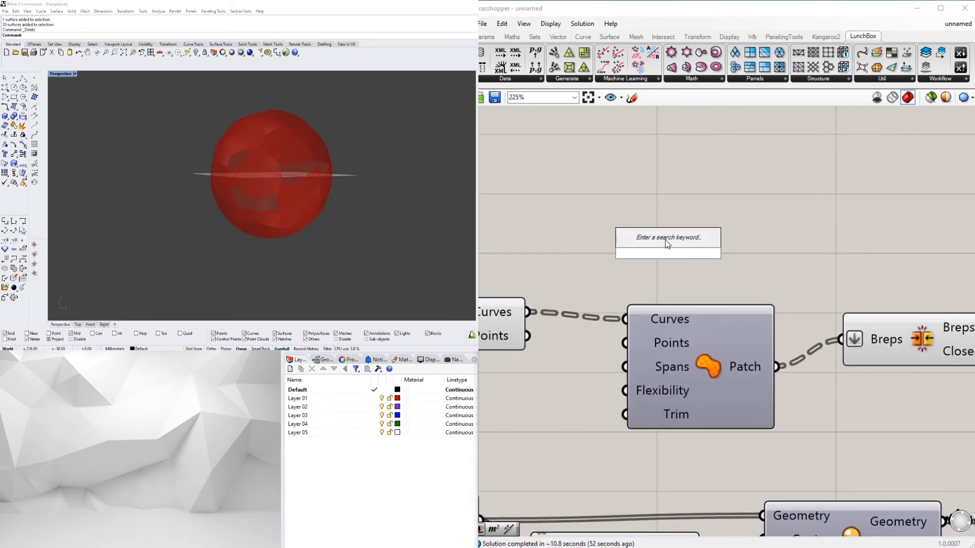
pyautogui.write('dis')
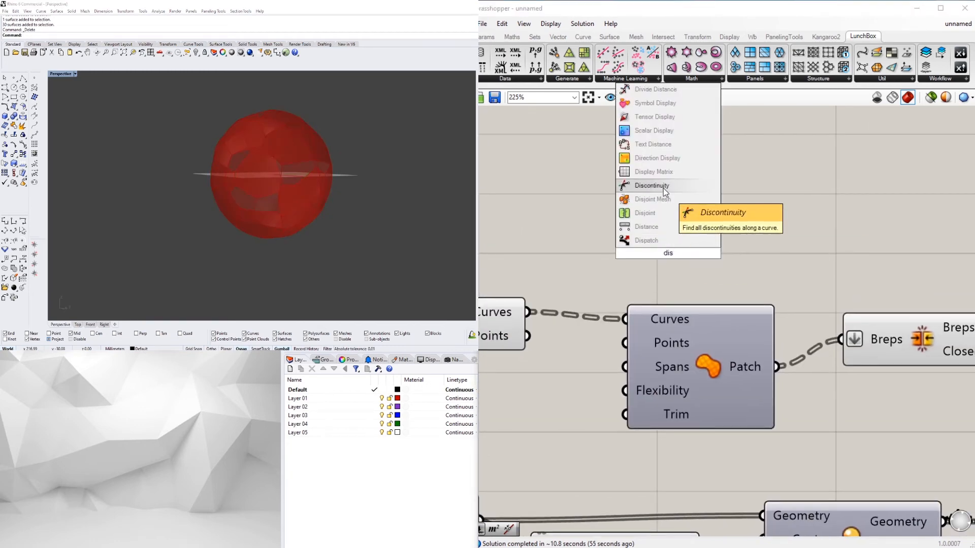
pyautogui.click(663, 188)
pyautogui.moveTo(528, 312); pyautogui.dragTo(587, 239)
pyautogui.click(867, 215)
pyautogui.moveTo(867, 215); pyautogui.dragTo(818, 232, button='right')
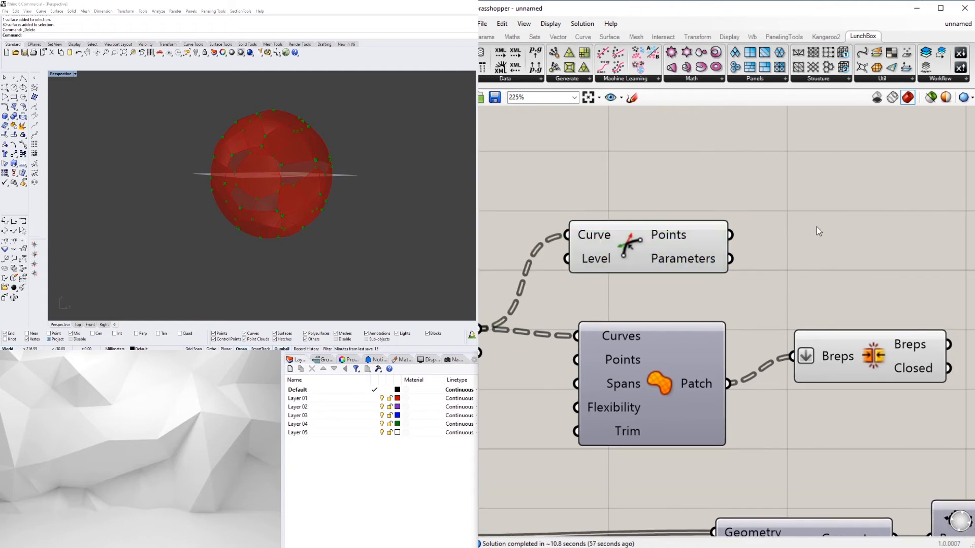
# - Add a PolyLine component after Discontinuity and connect the discontinuity Points to its Vertices input
pyautogui.doubleClick(818, 231)
pyautogui.write('pol')
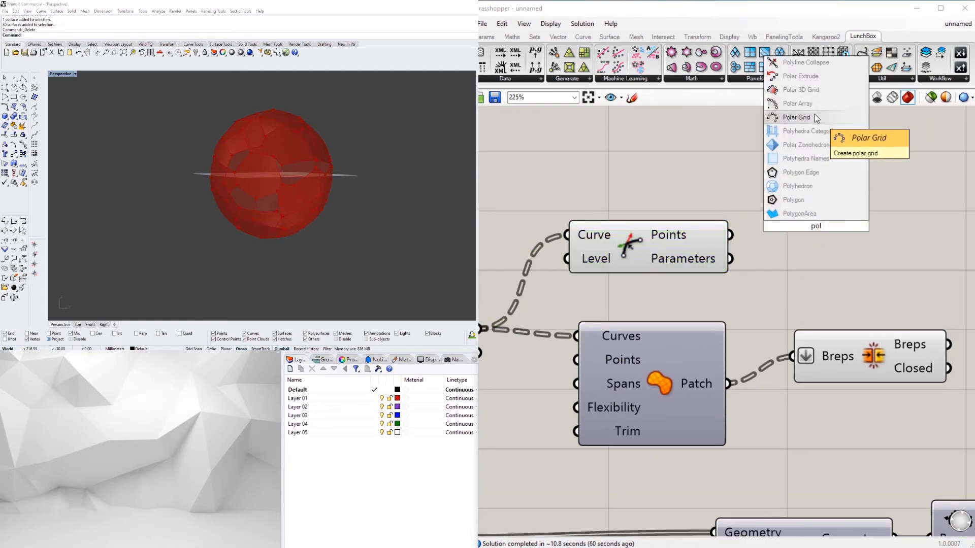
pyautogui.write('y')
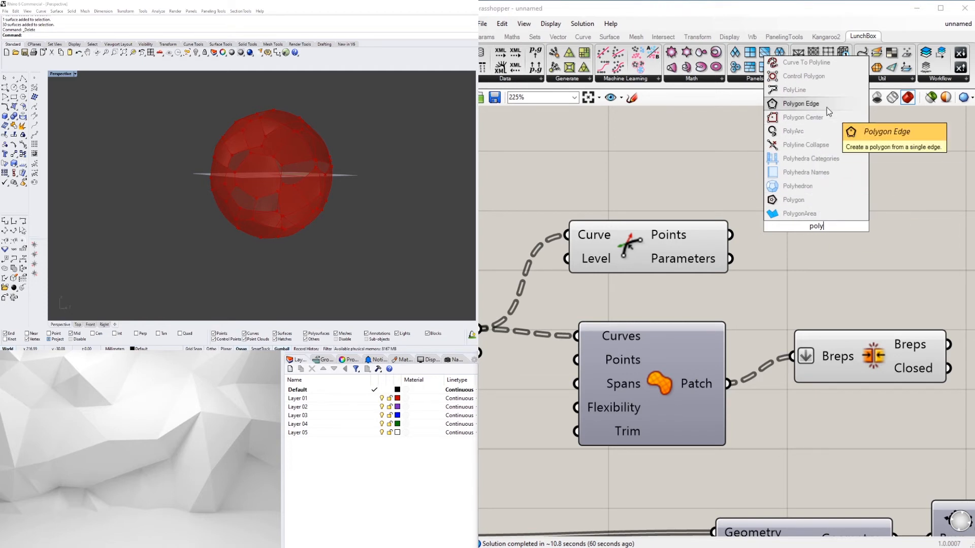
pyautogui.click(793, 90)
pyautogui.moveTo(729, 234); pyautogui.dragTo(743, 212)
pyautogui.moveTo(801, 232); pyautogui.dragTo(867, 223)
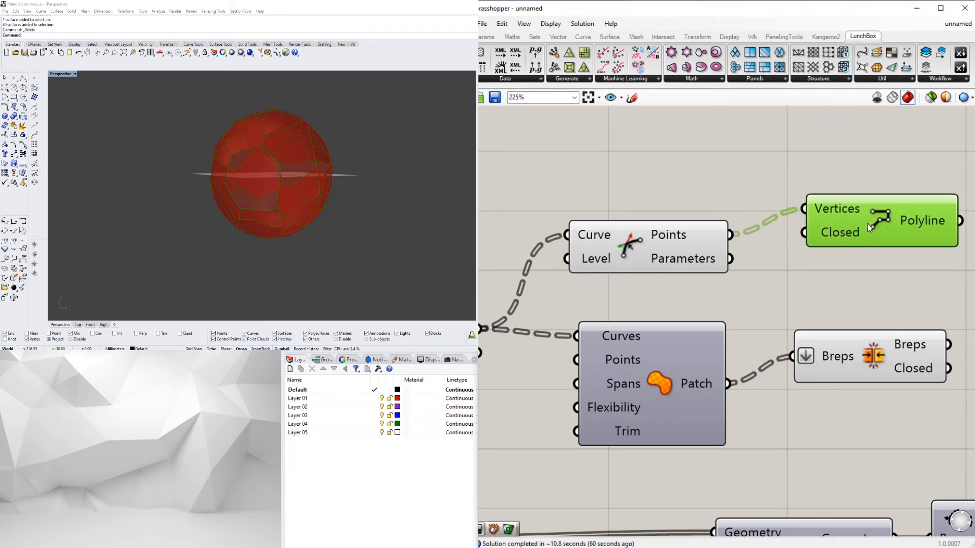
# - Set the PolyLine's Closed input to True and align the component beside Discontinuity
pyautogui.rightClick(838, 236)
pyautogui.moveTo(895, 349)
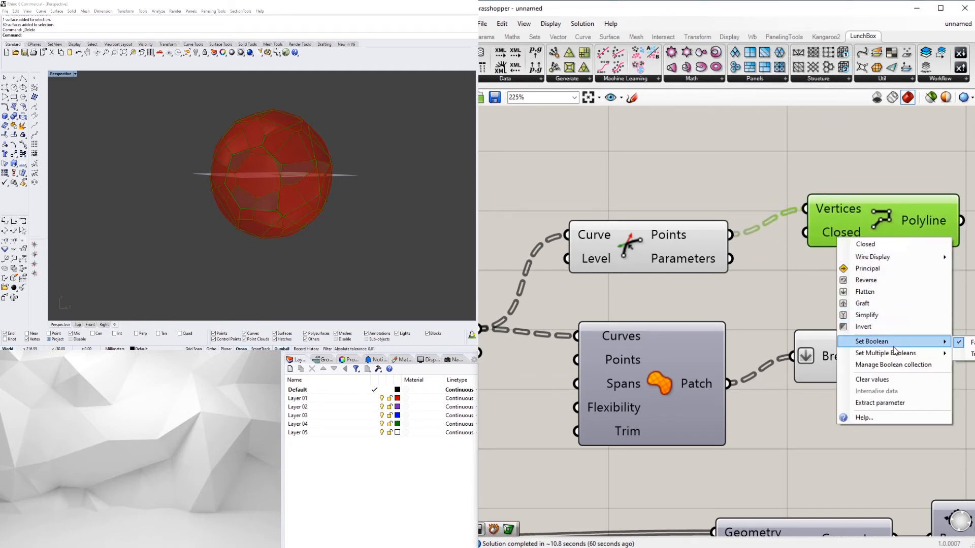
pyautogui.click(964, 354)
pyautogui.click(852, 192)
pyautogui.moveTo(844, 211); pyautogui.dragTo(829, 238)
pyautogui.click(812, 217)
pyautogui.moveTo(823, 218); pyautogui.dragTo(709, 196, button='right')
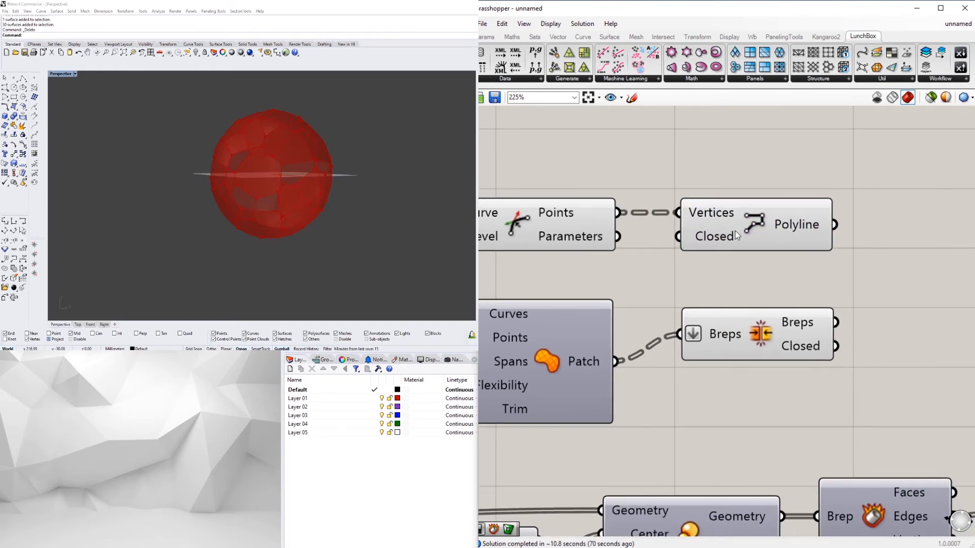
# - Delete the Brep Join component that follows Patch
pyautogui.click(711, 342)
pyautogui.moveTo(675, 397); pyautogui.dragTo(741, 400, button='right')
pyautogui.click(741, 400)
pyautogui.scroll(-1, 625, 362)
pyautogui.click(626, 362)
pyautogui.scroll(-1, 662, 368)
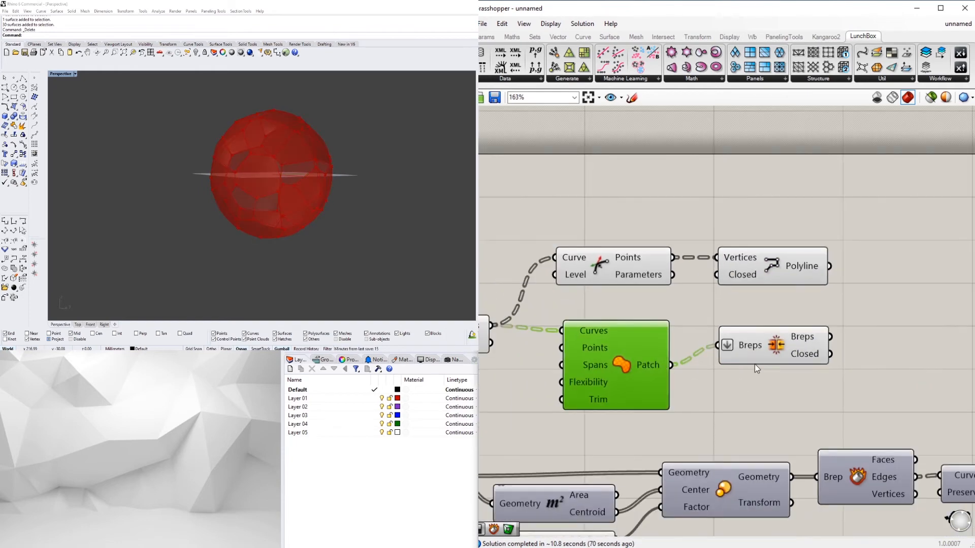
pyautogui.click(752, 346)
pyautogui.press('Delete')
# - Move Patch after PolyLine and replace its Curves input with the Polyline output
pyautogui.moveTo(644, 351); pyautogui.dragTo(900, 323)
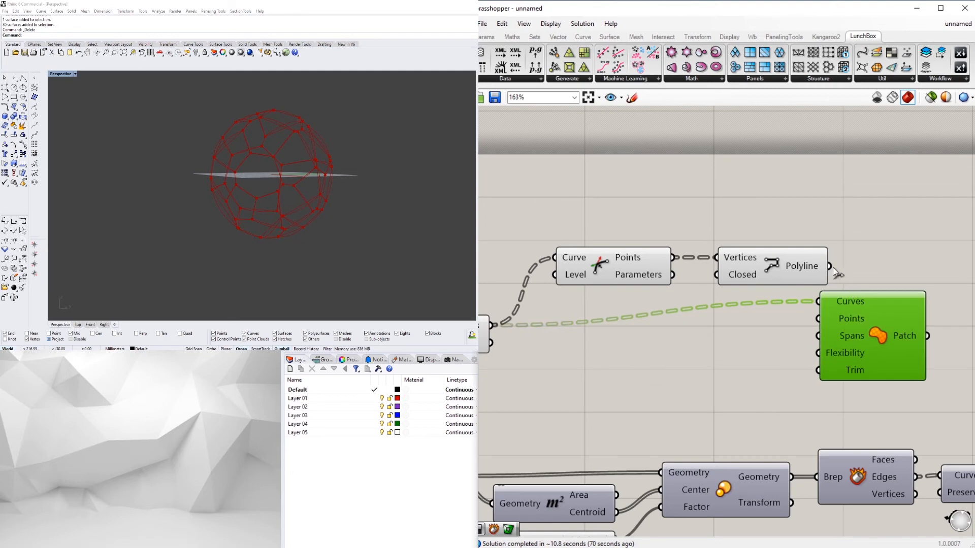
pyautogui.keyDown('shift'); pyautogui.moveTo(829, 266); pyautogui.dragTo(818, 302); pyautogui.keyUp('shift')
pyautogui.moveTo(896, 337); pyautogui.dragTo(925, 351)
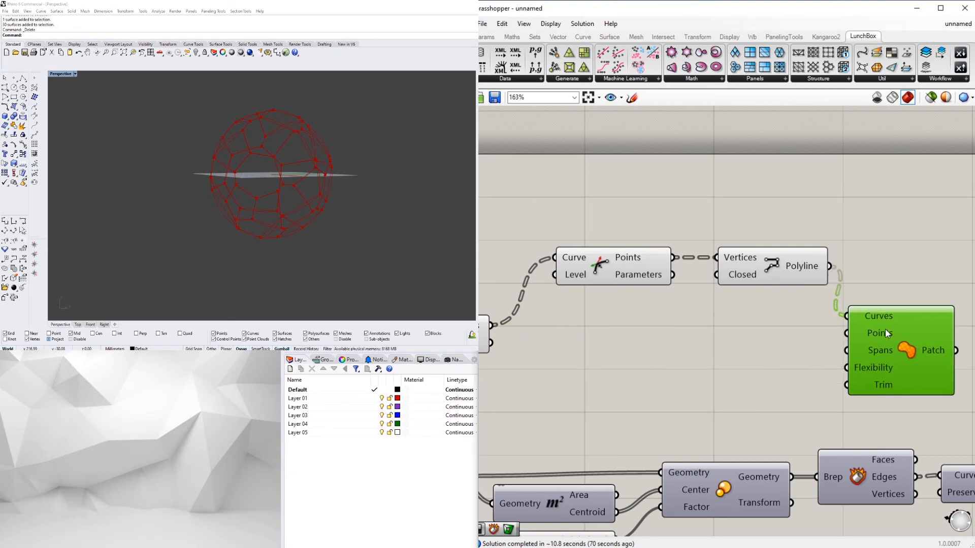
# - Hide the preview of Discontinuity and PolyLine, align them with the intersection component, and delete Patch
pyautogui.moveTo(790, 332); pyautogui.dragTo(589, 337)
pyautogui.middleClick(609, 234)
pyautogui.click(647, 200)
pyautogui.click(652, 197)
pyautogui.moveTo(764, 273); pyautogui.dragTo(712, 347)
pyautogui.moveTo(894, 309); pyautogui.dragTo(872, 343)
pyautogui.press('Delete')
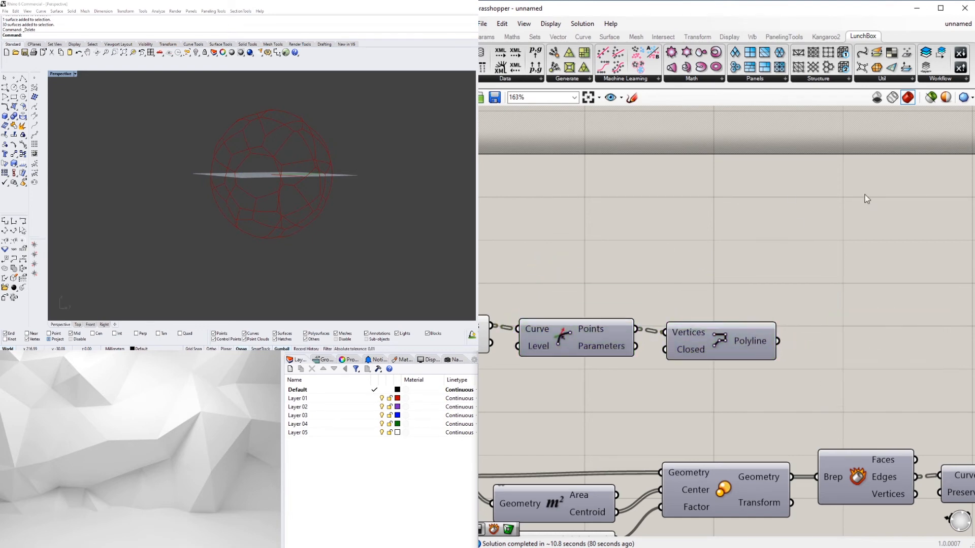
# - Add a Weaverbird Picture Frame component and connect the Polyline output to its Mesh/Polylines input
pyautogui.click(752, 37)
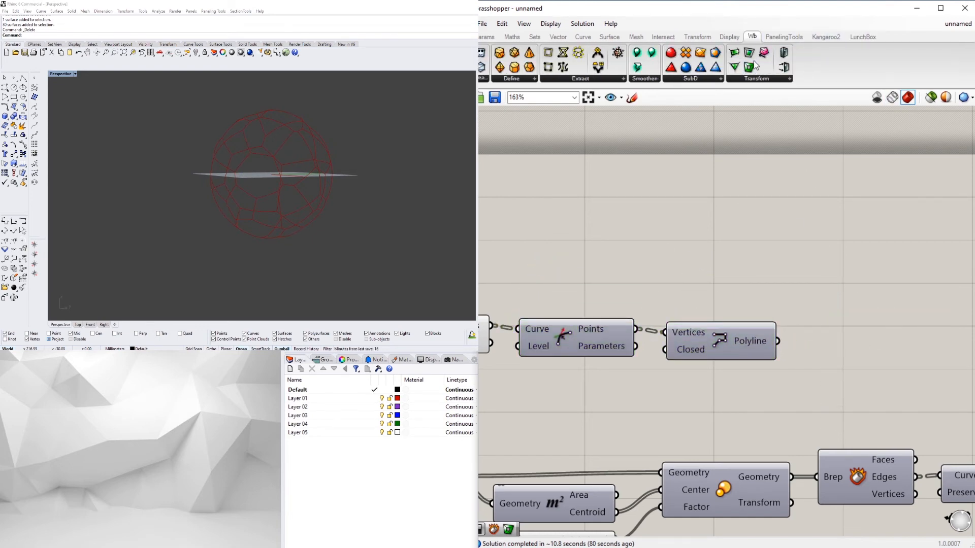
pyautogui.moveTo(754, 57); pyautogui.dragTo(899, 365)
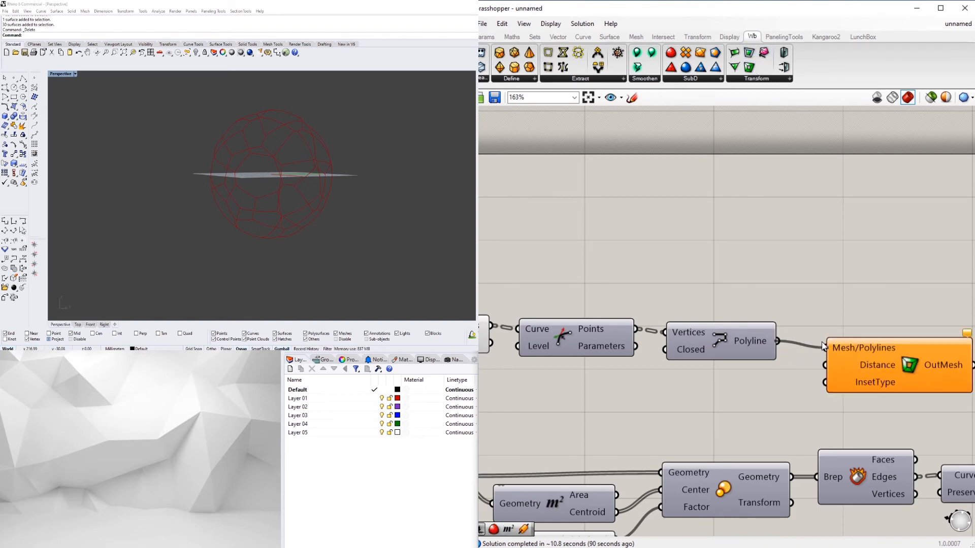
pyautogui.moveTo(823, 347); pyautogui.dragTo(824, 348)
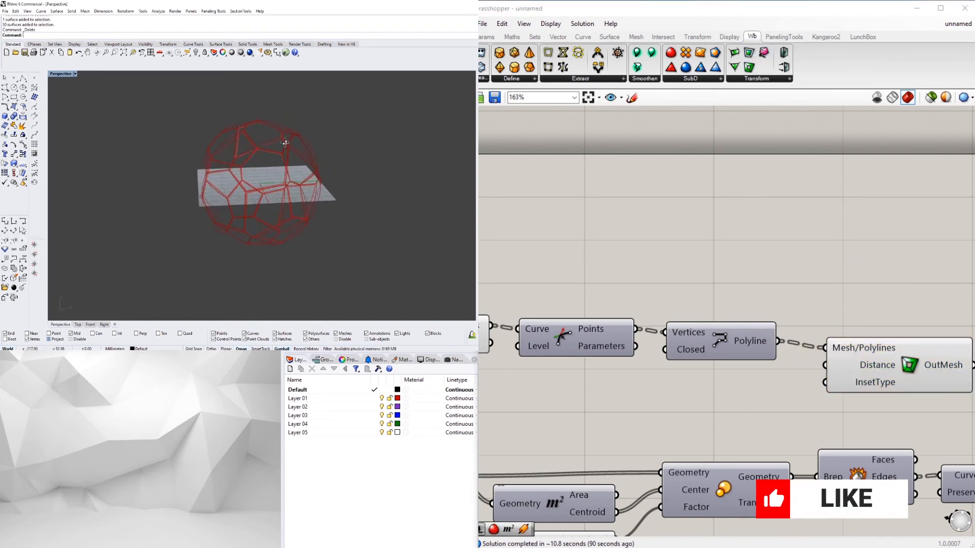
pyautogui.moveTo(285, 143); pyautogui.dragTo(310, 155, button='right')
# - Turn off the preview of the sphere-cell intersection component
pyautogui.moveTo(575, 328); pyautogui.dragTo(801, 308, button='right')
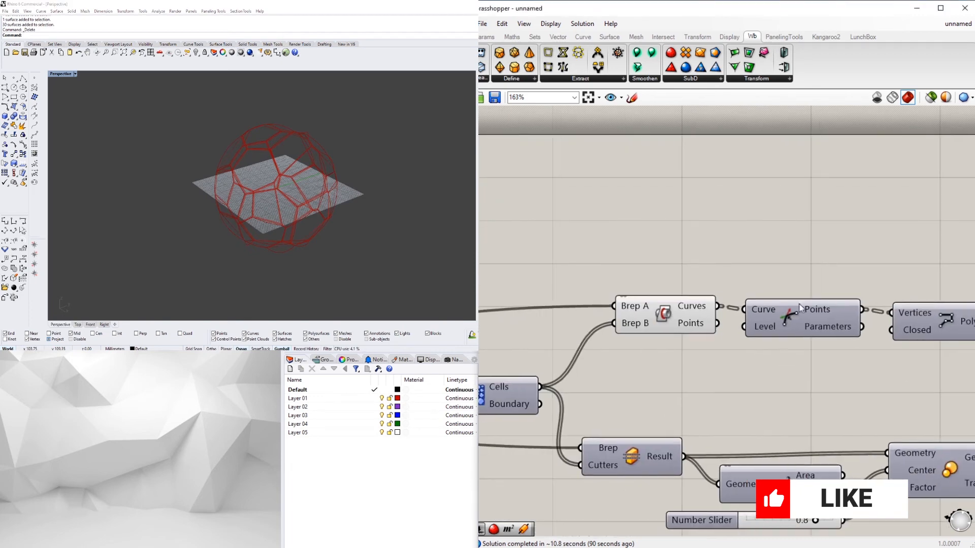
pyautogui.rightClick(667, 316)
pyautogui.click(695, 338)
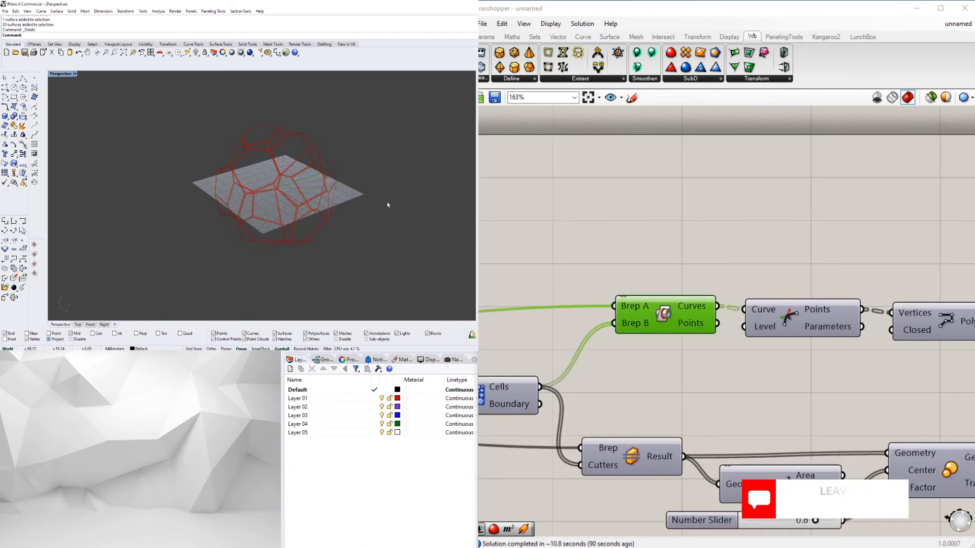
pyautogui.moveTo(387, 205); pyautogui.dragTo(269, 137, button='right')
# - Delete the unused lower branch with the Brep split, Area, Scale, factor slider, edge extraction and curve joining components
pyautogui.scroll(-2, 929, 322)
pyautogui.moveTo(929, 322); pyautogui.dragTo(591, 293, button='right')
pyautogui.scroll(-4, 685, 306)
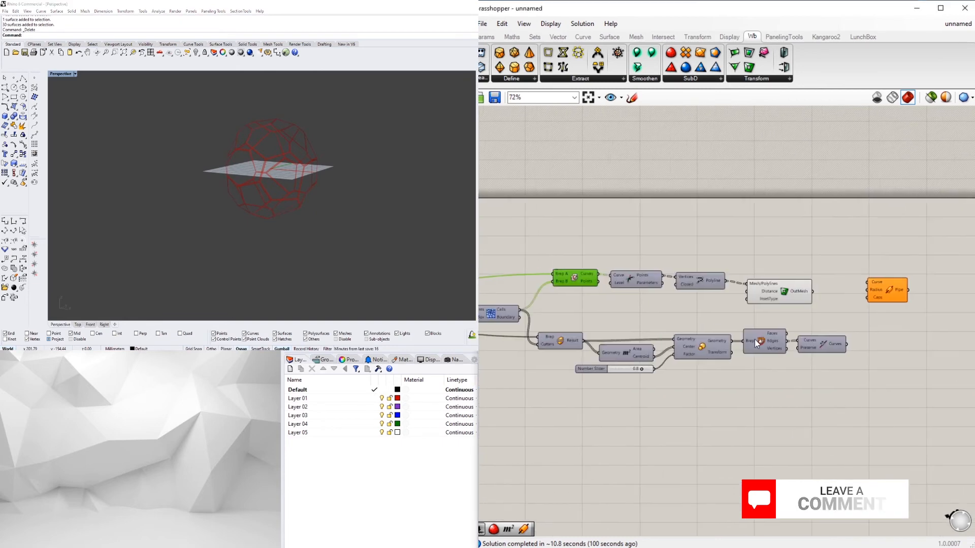
pyautogui.moveTo(709, 382); pyautogui.dragTo(767, 383, button='right')
pyautogui.moveTo(902, 428); pyautogui.dragTo(592, 328)
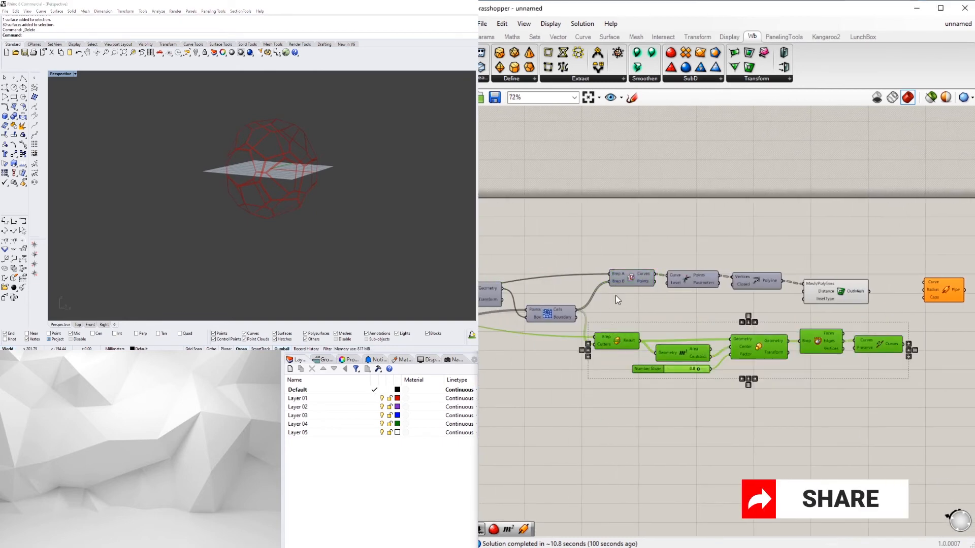
pyautogui.press('Delete')
# - Delete the leftover unconnected Pipe component
pyautogui.moveTo(827, 284); pyautogui.dragTo(790, 310, button='right')
pyautogui.click(789, 309)
pyautogui.moveTo(790, 310); pyautogui.dragTo(786, 308)
pyautogui.click(861, 328)
pyautogui.scroll(2, 888, 324)
pyautogui.click(889, 324)
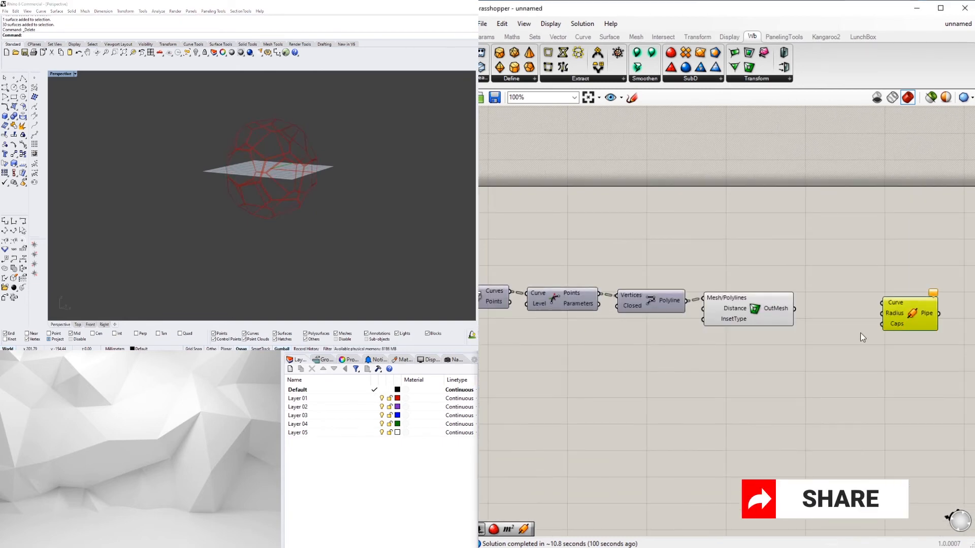
pyautogui.scroll(-3, 858, 334)
pyautogui.press('Delete')
# - Tidy the placement of the components from the intersection to the Weaverbird frame
pyautogui.scroll(2, 792, 355)
pyautogui.moveTo(787, 356); pyautogui.dragTo(882, 356, button='right')
pyautogui.moveTo(872, 307); pyautogui.dragTo(869, 309)
pyautogui.moveTo(927, 355); pyautogui.dragTo(684, 303)
pyautogui.scroll(2, 800, 294)
pyautogui.click(793, 320)
pyautogui.scroll(-3, 793, 320)
pyautogui.moveTo(685, 315); pyautogui.dragTo(671, 334)
pyautogui.click(655, 355)
pyautogui.moveTo(544, 344); pyautogui.dragTo(679, 307, button='right')
pyautogui.scroll(1, 746, 308)
pyautogui.moveTo(801, 308); pyautogui.dragTo(818, 329, button='right')
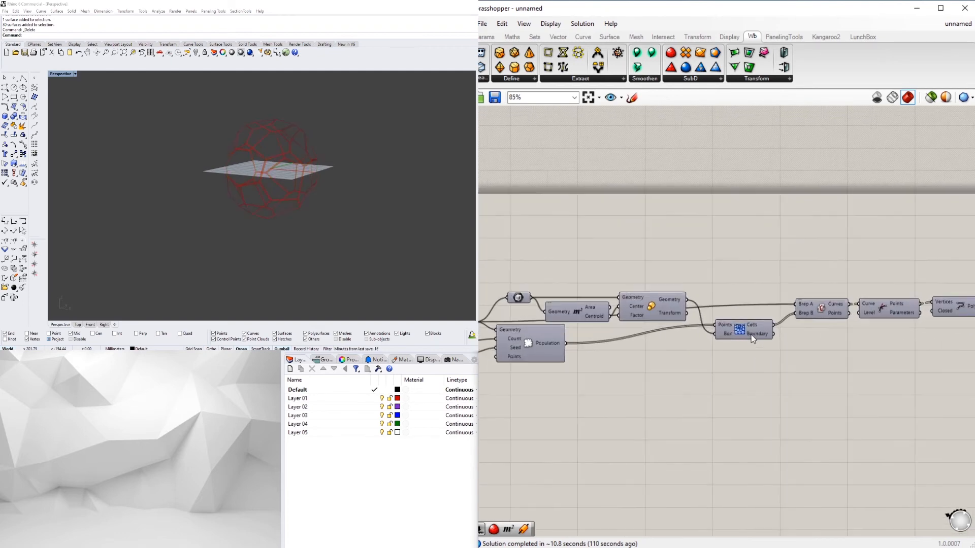
# - Reposition the Voronoi component, the intersection-to-frame chain and the bounding geometry group to straighten the layout
pyautogui.moveTo(751, 334); pyautogui.dragTo(751, 349)
pyautogui.click(752, 296)
pyautogui.scroll(-4, 711, 318)
pyautogui.moveTo(949, 352); pyautogui.dragTo(725, 296)
pyautogui.scroll(4, 779, 319)
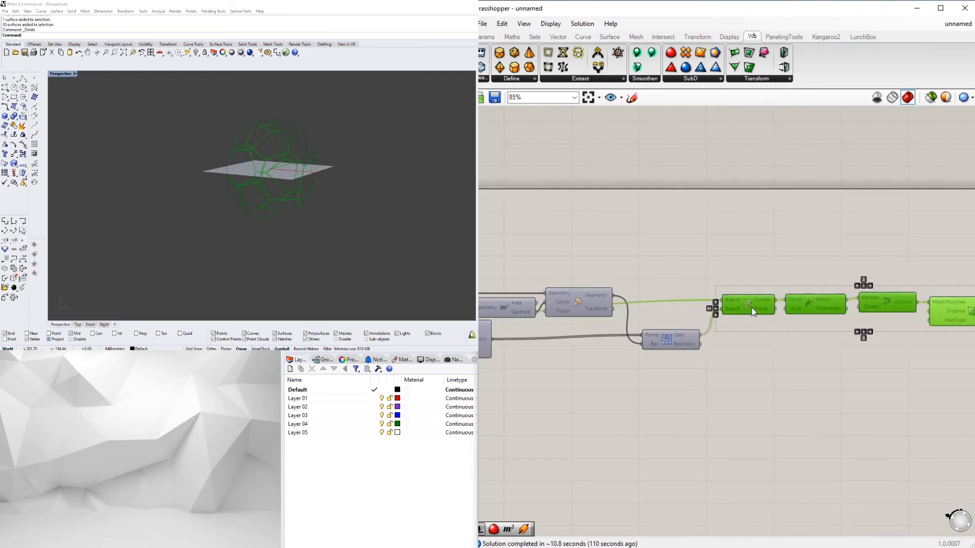
pyautogui.click(687, 285)
pyautogui.moveTo(687, 281); pyautogui.dragTo(822, 279, button='right')
pyautogui.moveTo(763, 260); pyautogui.dragTo(660, 298)
pyautogui.click(669, 255)
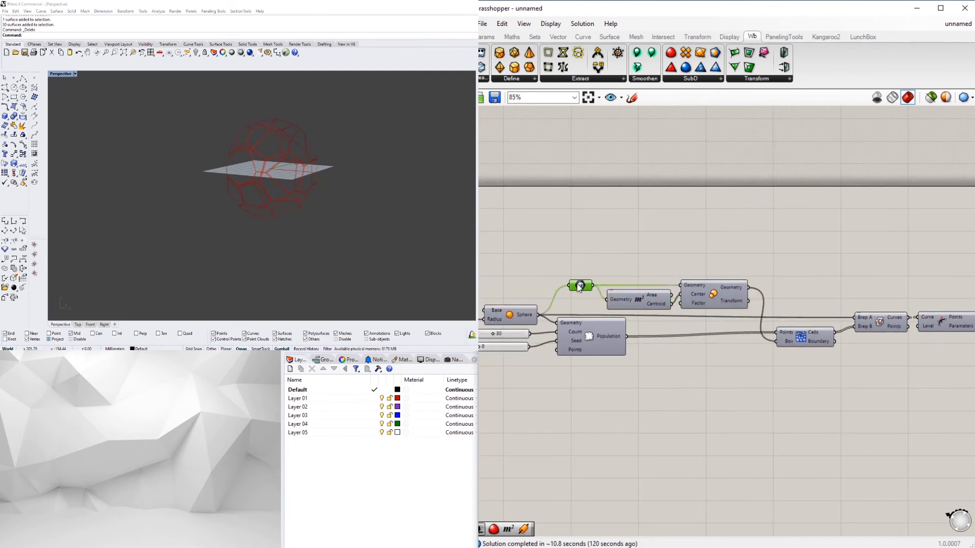
# - Try thickening the unjoined frame meshes by connecting OutMesh to a Weaverbird Mesh Thicken component, and delete that component
pyautogui.moveTo(959, 295); pyautogui.dragTo(781, 276, button='right')
pyautogui.scroll(2, 808, 311)
pyautogui.click(807, 308)
pyautogui.moveTo(919, 266); pyautogui.dragTo(832, 230, button='right')
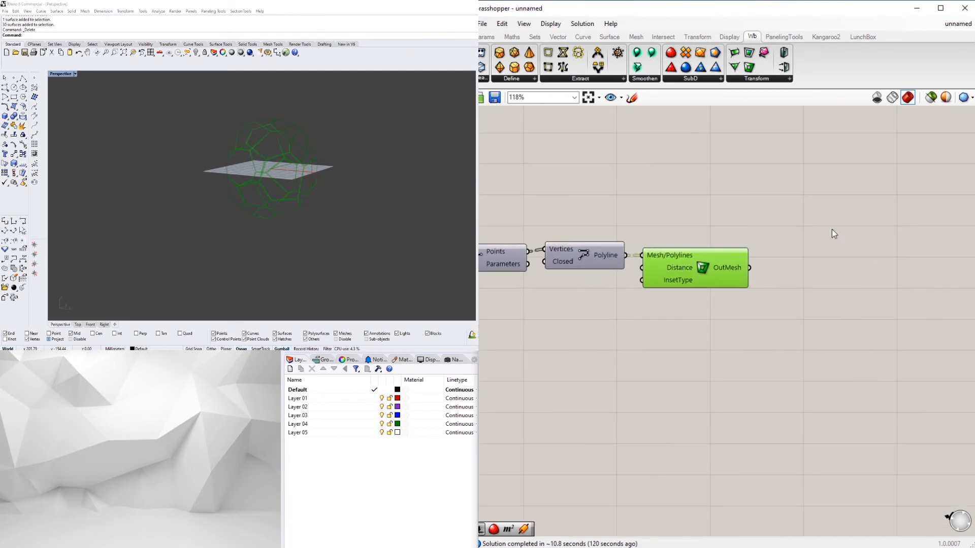
pyautogui.moveTo(808, 262); pyautogui.dragTo(820, 277)
pyautogui.click(748, 315)
pyautogui.moveTo(312, 147)
pyautogui.mouseDown(button='right')
pyautogui.moveTo(284, 172)
pyautogui.moveTo(302, 158)
pyautogui.mouseUp(button='right')
pyautogui.scroll(4, 285, 167)
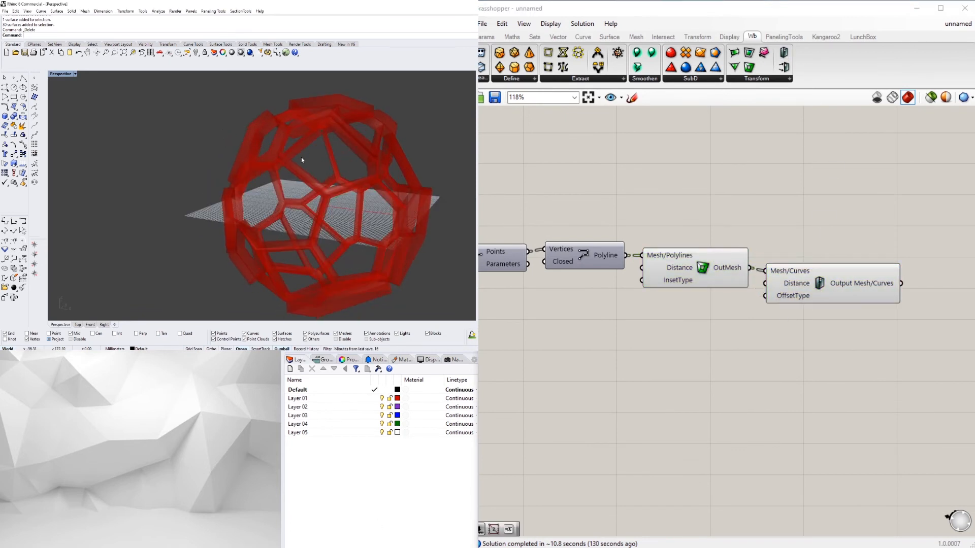
pyautogui.click(782, 286)
pyautogui.press('Delete')
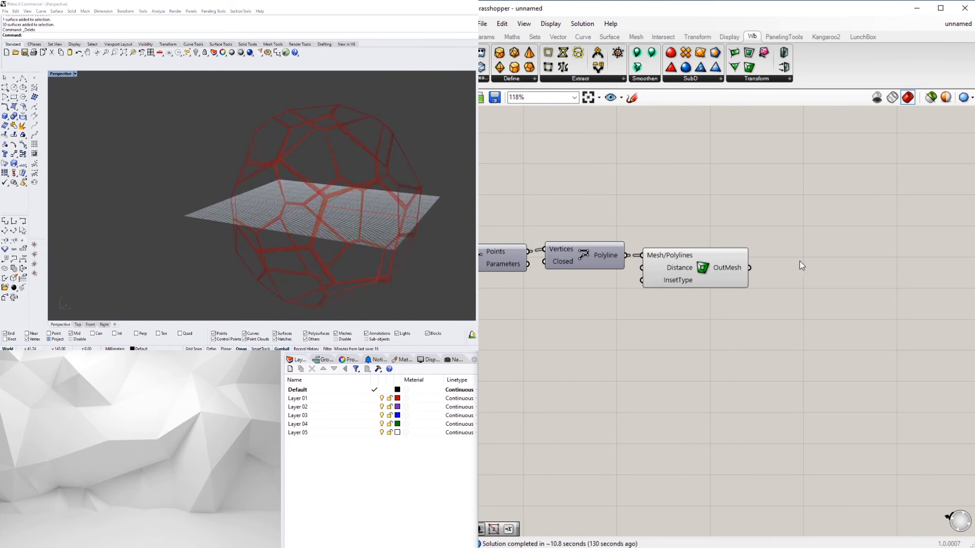
# - Add a Mesh Join component fed by the frame's OutMesh and flatten its Meshes input
pyautogui.doubleClick(800, 264)
pyautogui.write('j')
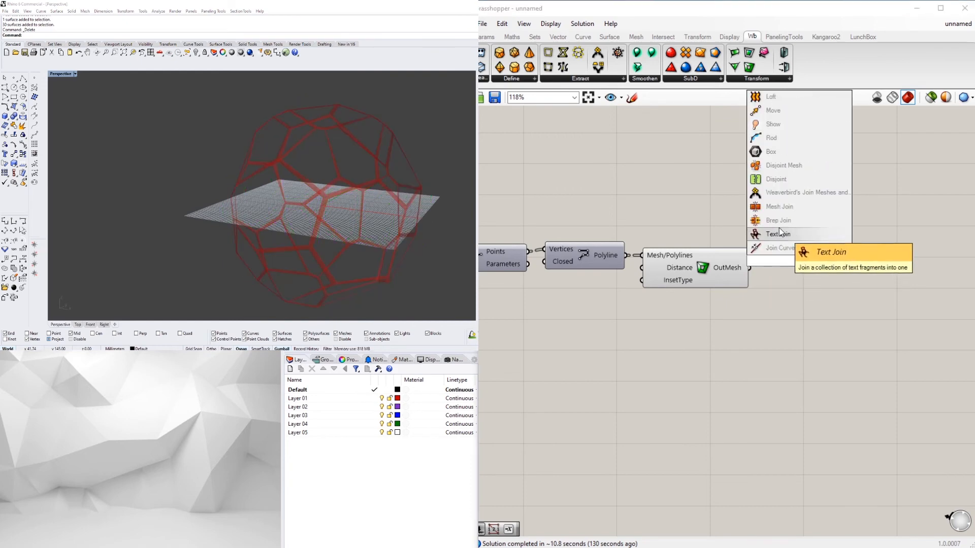
pyautogui.click(779, 207)
pyautogui.moveTo(816, 278); pyautogui.dragTo(731, 282, button='right')
pyautogui.rightClick(692, 270)
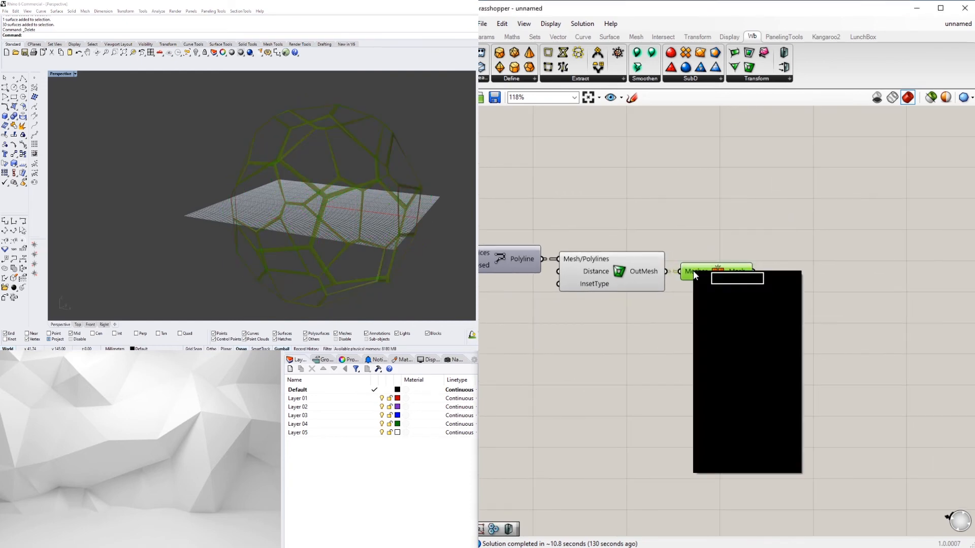
pyautogui.click(711, 352)
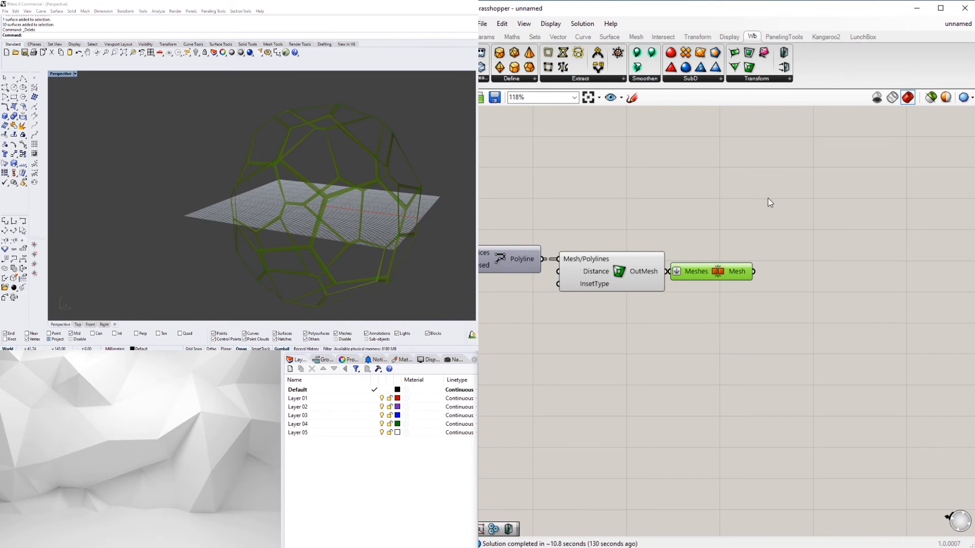
# - Add a Weaverbird Mesh Thicken component and connect the joined Mesh to its Mesh/Curves input
pyautogui.click(825, 255)
pyautogui.moveTo(823, 257); pyautogui.dragTo(838, 323)
pyautogui.moveTo(754, 272); pyautogui.dragTo(772, 310)
# - Hide the preview of the Weaverbird frame and Mesh Join components
pyautogui.moveTo(794, 318); pyautogui.dragTo(613, 191)
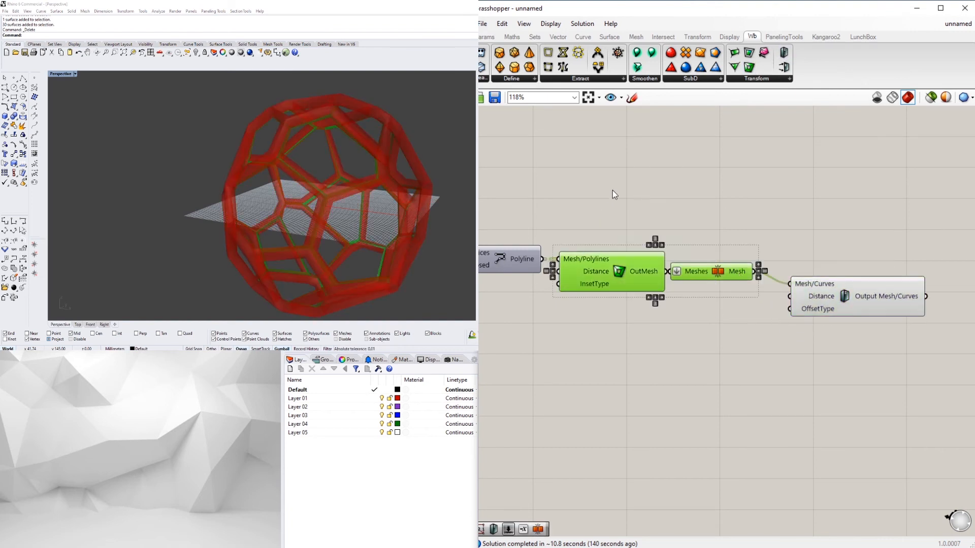
pyautogui.scroll(1, 612, 191)
pyautogui.middleClick(612, 190)
pyautogui.click(582, 209)
# - Add a Custom Preview component and connect the thickened Output Mesh/Curves to its Geometry input
pyautogui.moveTo(289, 198)
pyautogui.mouseDown(button='right')
pyautogui.moveTo(244, 175)
pyautogui.moveTo(256, 200)
pyautogui.moveTo(299, 195)
pyautogui.mouseUp(button='right')
pyautogui.moveTo(868, 294); pyautogui.dragTo(765, 279, button='right')
pyautogui.moveTo(766, 281); pyautogui.dragTo(760, 279)
pyautogui.click(803, 270)
pyautogui.moveTo(925, 368); pyautogui.dragTo(864, 340, button='right')
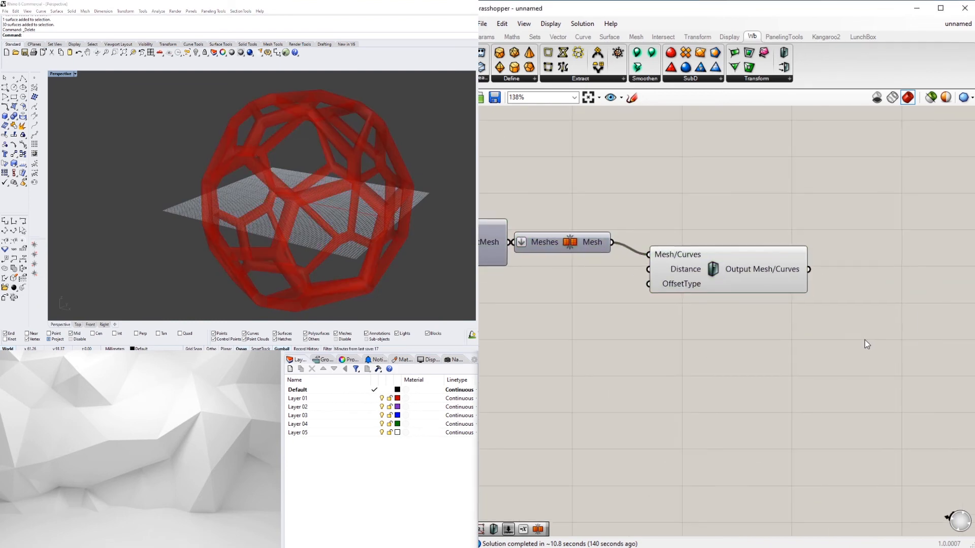
pyautogui.doubleClick(864, 340)
pyautogui.write('cus')
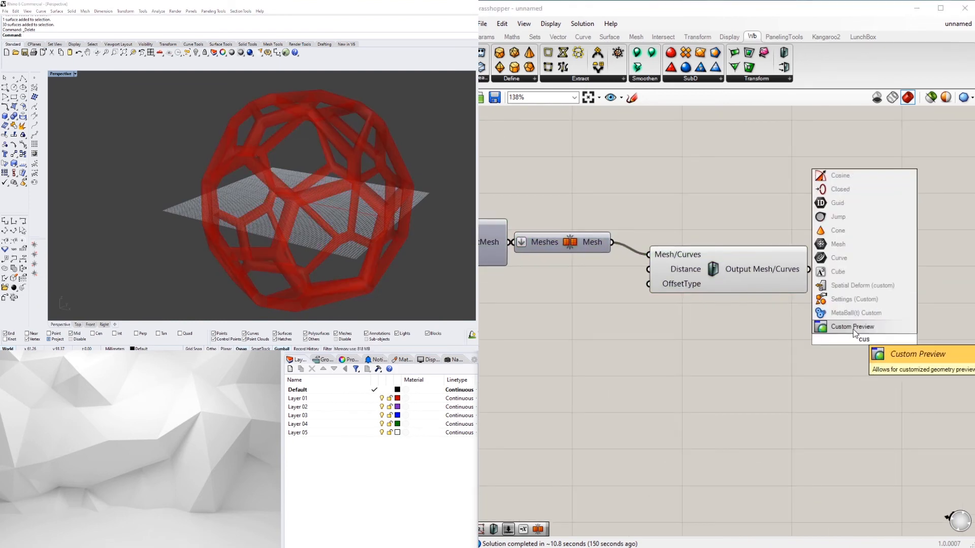
pyautogui.click(853, 327)
pyautogui.moveTo(807, 299); pyautogui.dragTo(780, 292, button='right')
pyautogui.moveTo(799, 311); pyautogui.dragTo(833, 288)
pyautogui.click(801, 325)
# - Show the Perspective viewport's display settings and hide the construction grid
pyautogui.moveTo(403, 135); pyautogui.dragTo(369, 204, button='right')
pyautogui.click(340, 360)
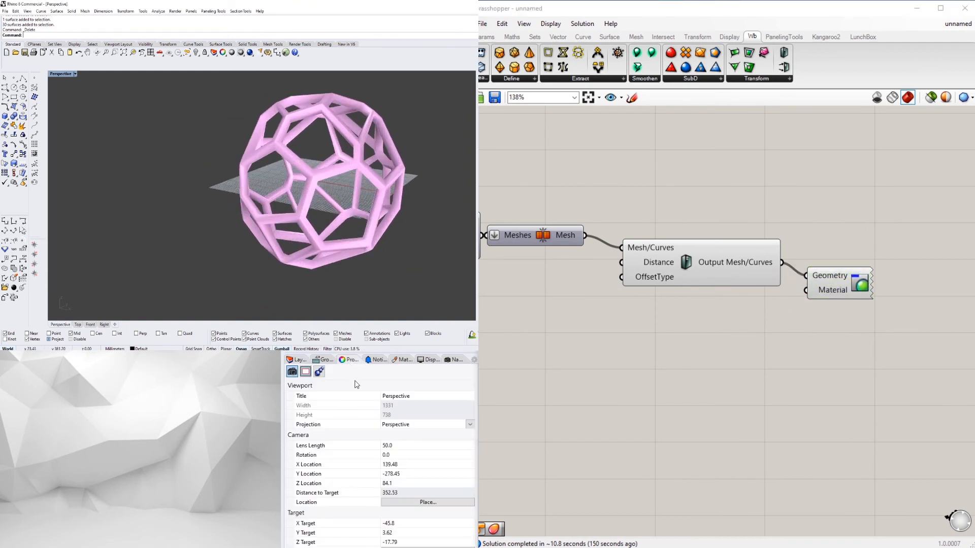
pyautogui.click(374, 361)
pyautogui.click(428, 360)
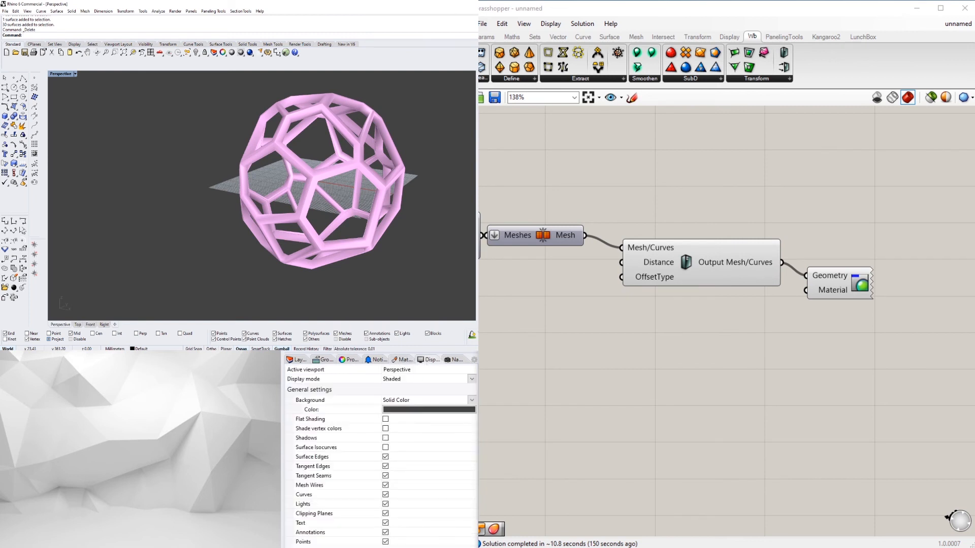
pyautogui.press('F7')
# - Set the population Count slider to 62 and inspect the cellular sphere
pyautogui.moveTo(359, 196); pyautogui.dragTo(315, 207, button='right')
pyautogui.scroll(-4, 703, 344)
pyautogui.moveTo(703, 345); pyautogui.dragTo(655, 304, button='right')
pyautogui.scroll(5, 635, 272)
pyautogui.scroll(4, 644, 276)
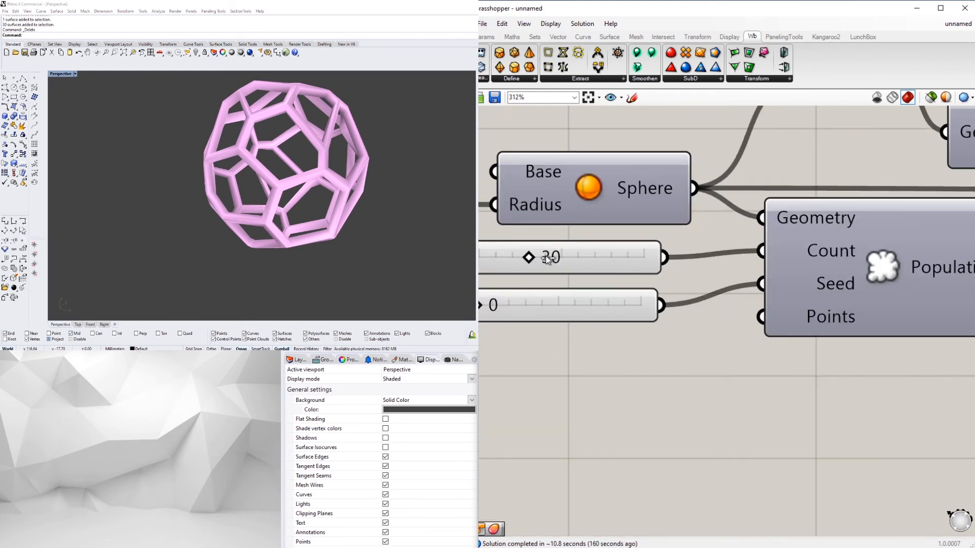
pyautogui.moveTo(547, 259); pyautogui.dragTo(584, 259)
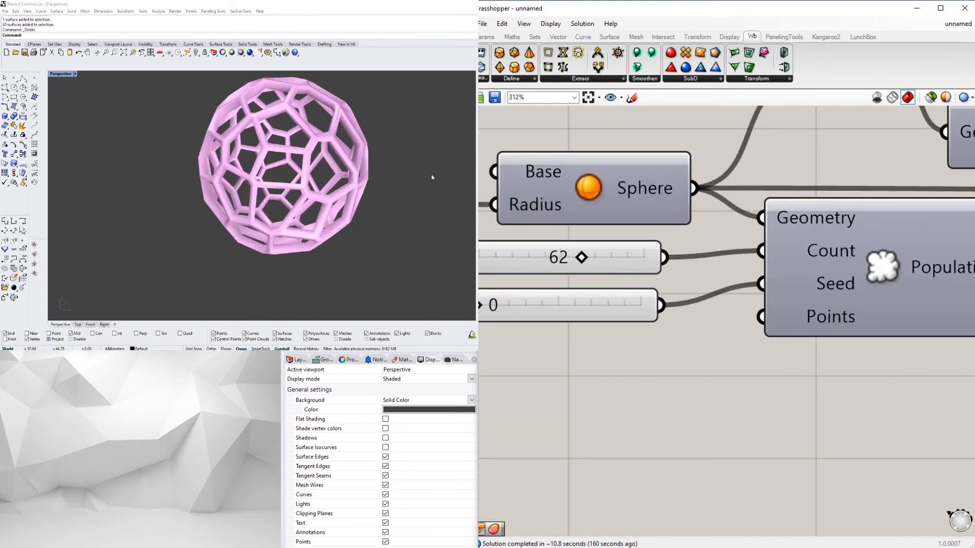
pyautogui.moveTo(432, 177); pyautogui.dragTo(387, 134, button='right')
# - Set the population Count slider to 12
pyautogui.moveTo(523, 260); pyautogui.dragTo(522, 259)
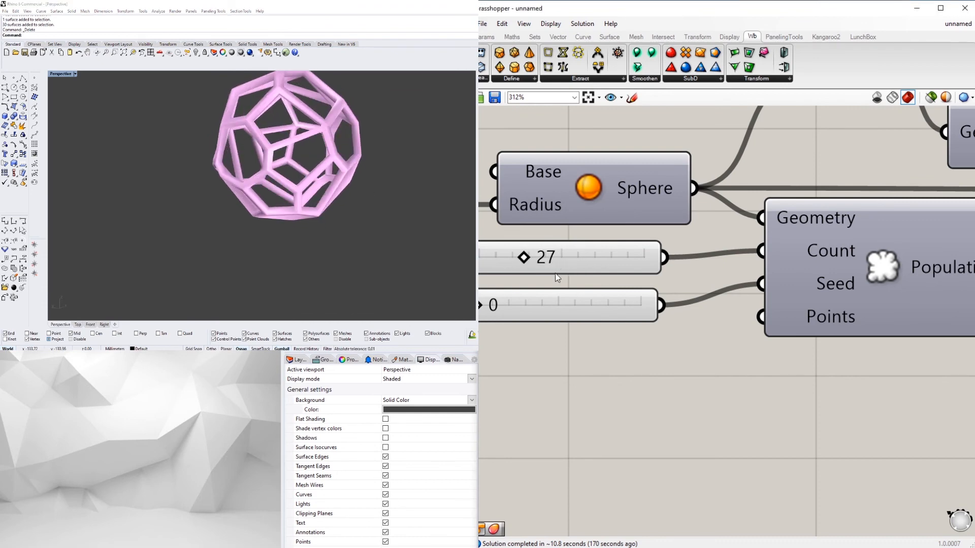
pyautogui.moveTo(558, 278); pyautogui.dragTo(775, 267, button='right')
pyautogui.doubleClick(755, 273)
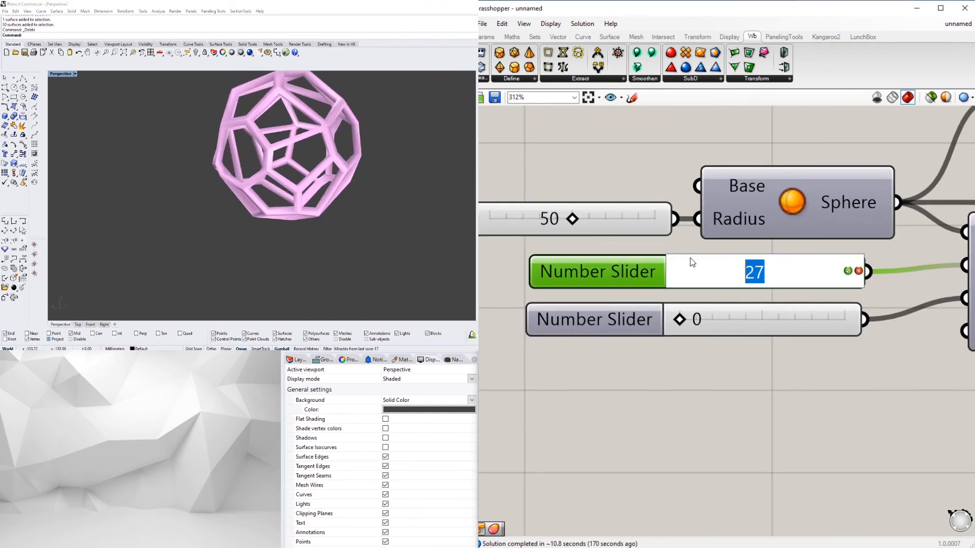
pyautogui.write('12')
pyautogui.press('Return')
# - Bake the thickened Output Mesh/Curves component and move the baked frame aside from the preview
pyautogui.scroll(-8, 691, 259)
pyautogui.moveTo(813, 285); pyautogui.dragTo(546, 349, button='right')
pyautogui.click(695, 304)
pyautogui.middleClick(693, 303)
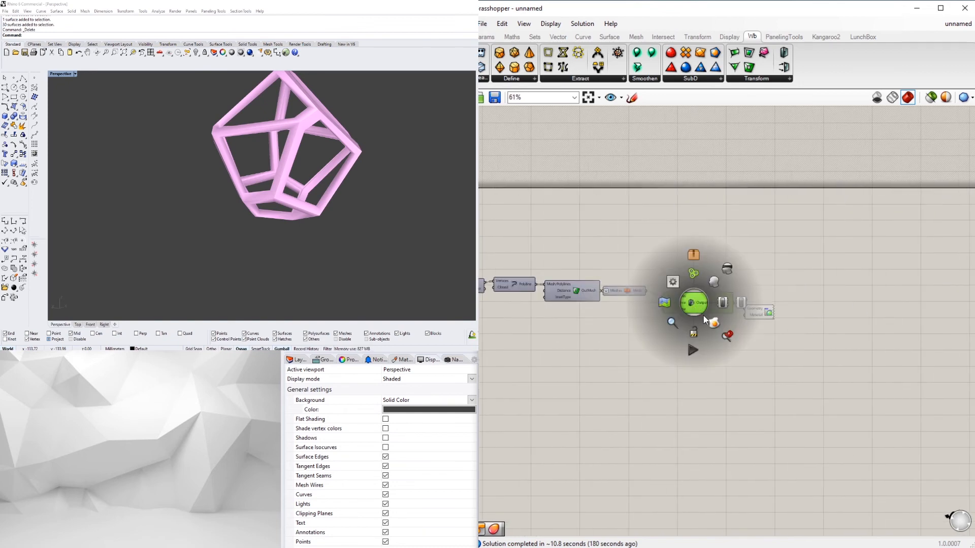
pyautogui.click(743, 333)
pyautogui.scroll(-5, 292, 189)
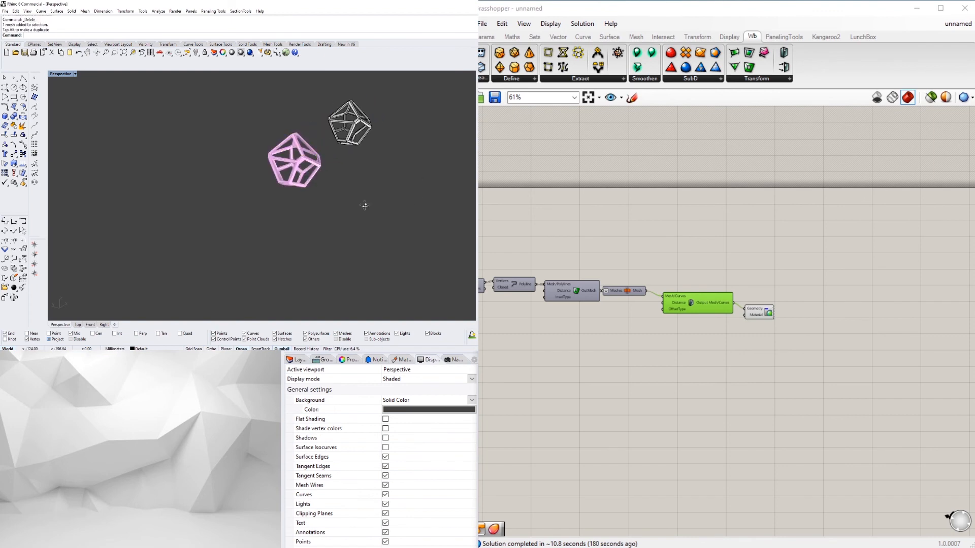
# - Set the population Count slider to 24 and view the sphere frame from another side
pyautogui.scroll(5, 310, 172)
pyautogui.scroll(4, 706, 355)
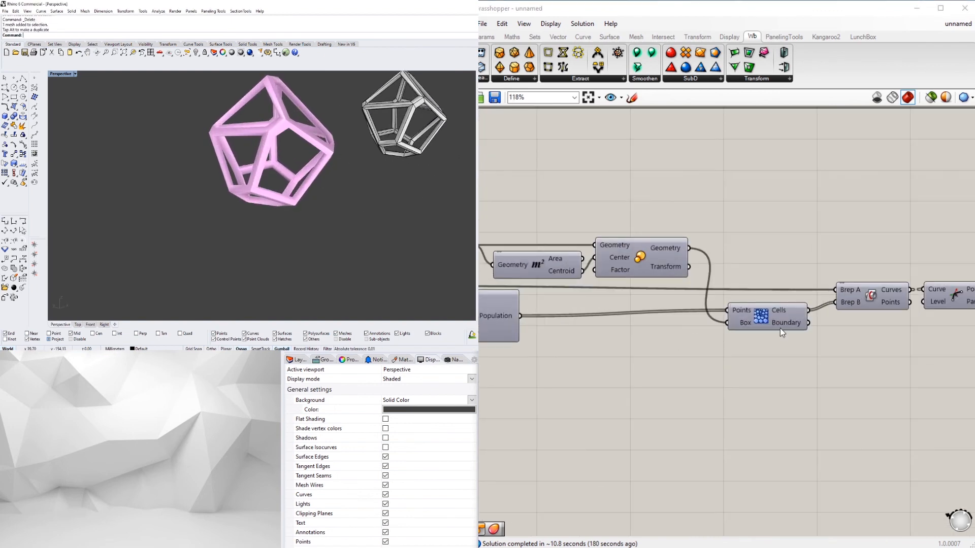
pyautogui.scroll(-5, 650, 359)
pyautogui.scroll(5, 706, 317)
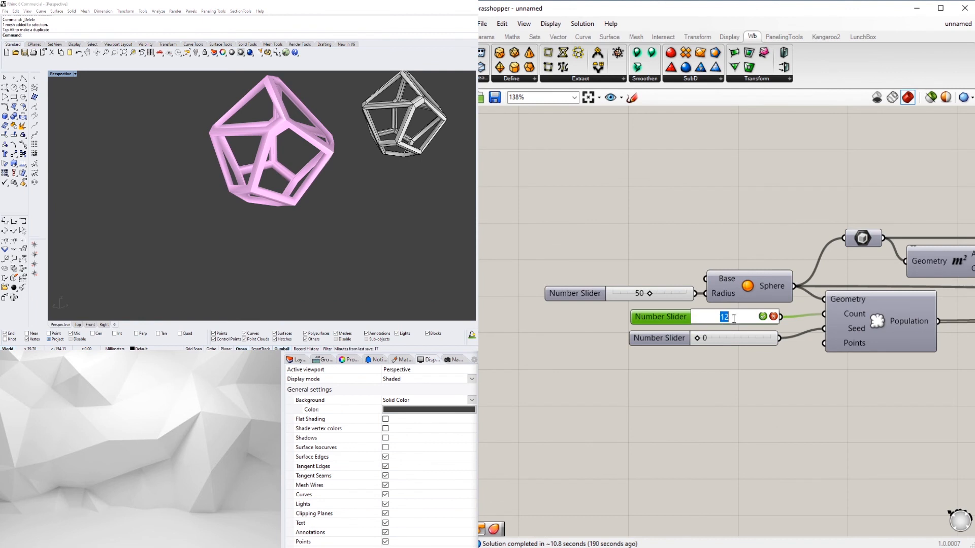
pyautogui.press('Return')
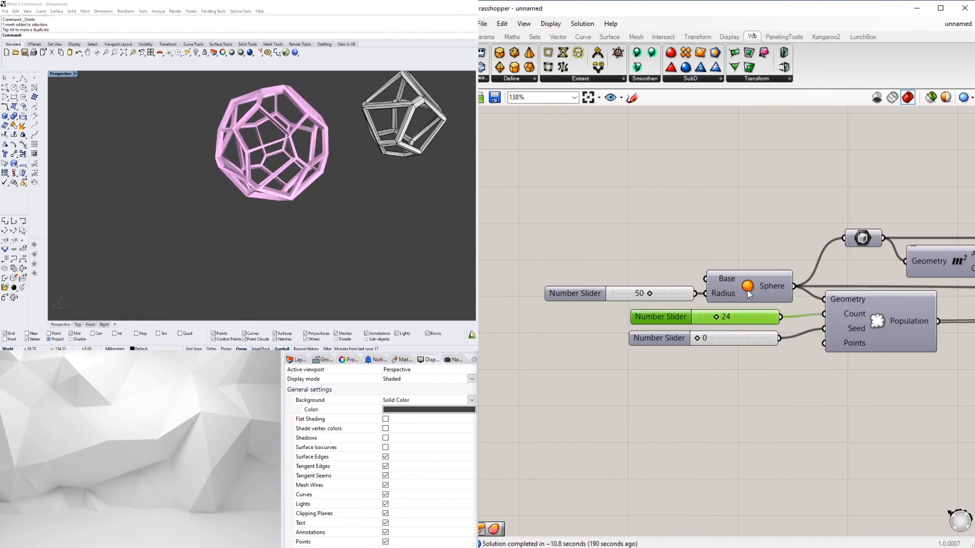
pyautogui.moveTo(303, 153); pyautogui.dragTo(351, 157, button='right')
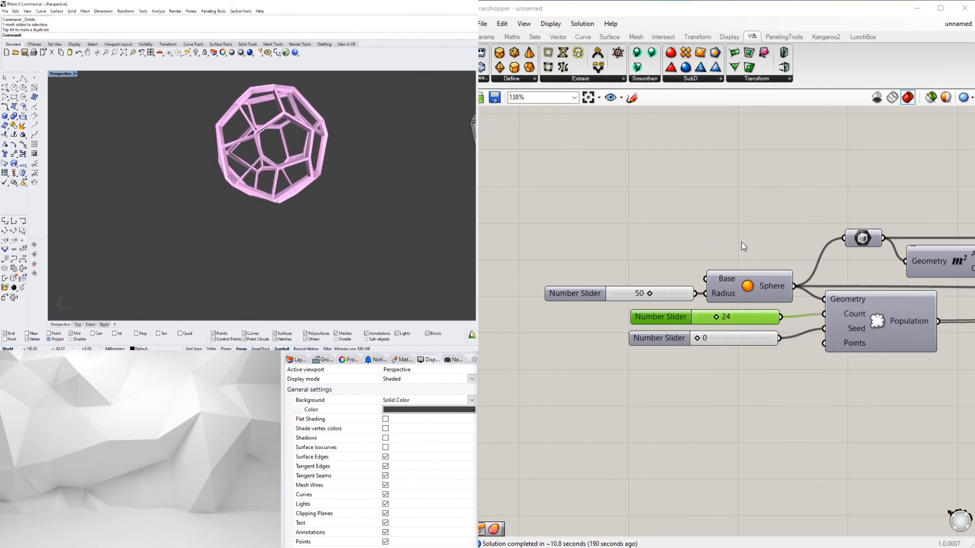
# - Bake the 24-cell frame from the thickened Output Mesh/Curves component
pyautogui.scroll(-8, 741, 242)
pyautogui.scroll(4, 821, 259)
pyautogui.moveTo(939, 261); pyautogui.dragTo(765, 264, button='right')
pyautogui.scroll(4, 766, 264)
pyautogui.click(725, 279)
pyautogui.middleClick(727, 278)
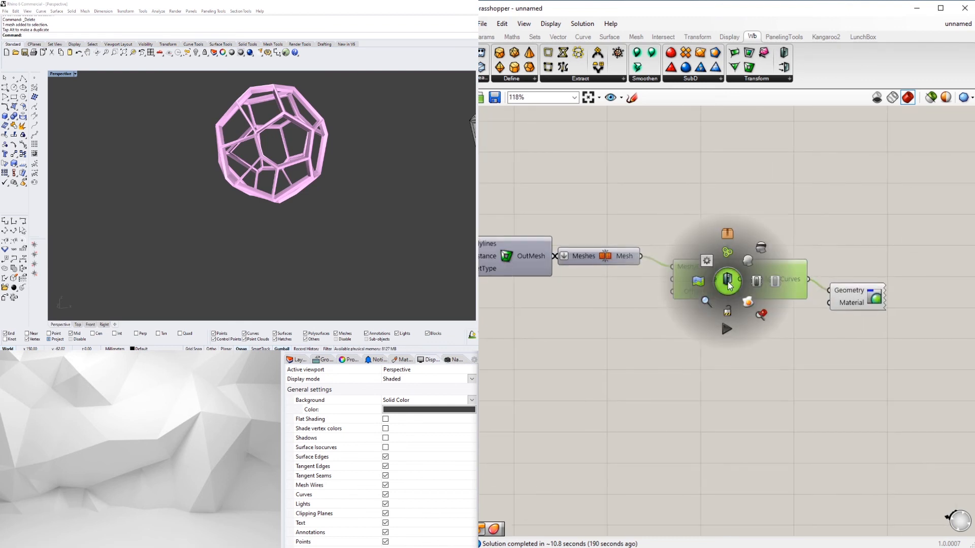
pyautogui.click(748, 308)
# - Move the baked 24-cell frame sideways, clear of the preview, and deselect it
pyautogui.scroll(-4, 239, 156)
pyautogui.click(239, 156)
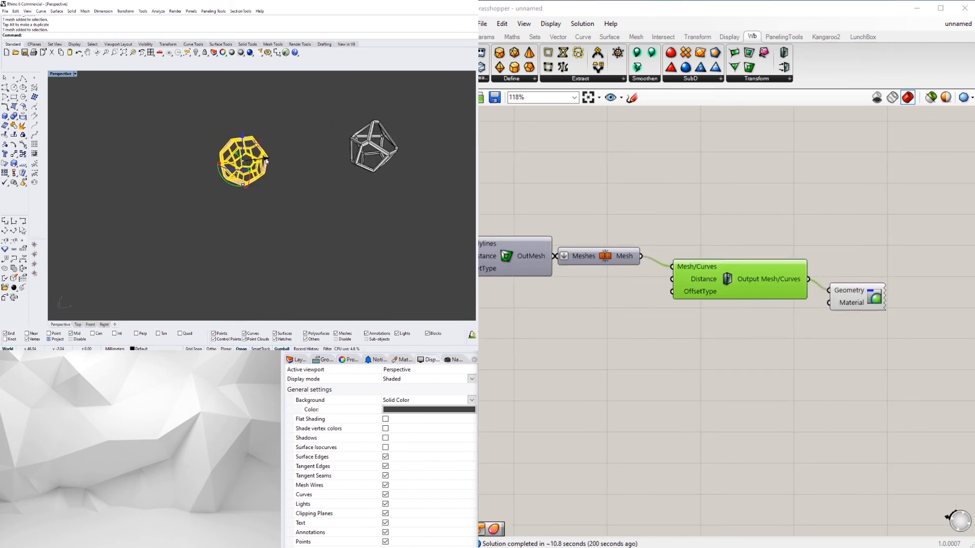
pyautogui.moveTo(339, 156); pyautogui.dragTo(340, 156)
pyautogui.press('Escape')
# - Examine the struts and openings of the 24-cell preview frame from several angles
pyautogui.scroll(10, 235, 156)
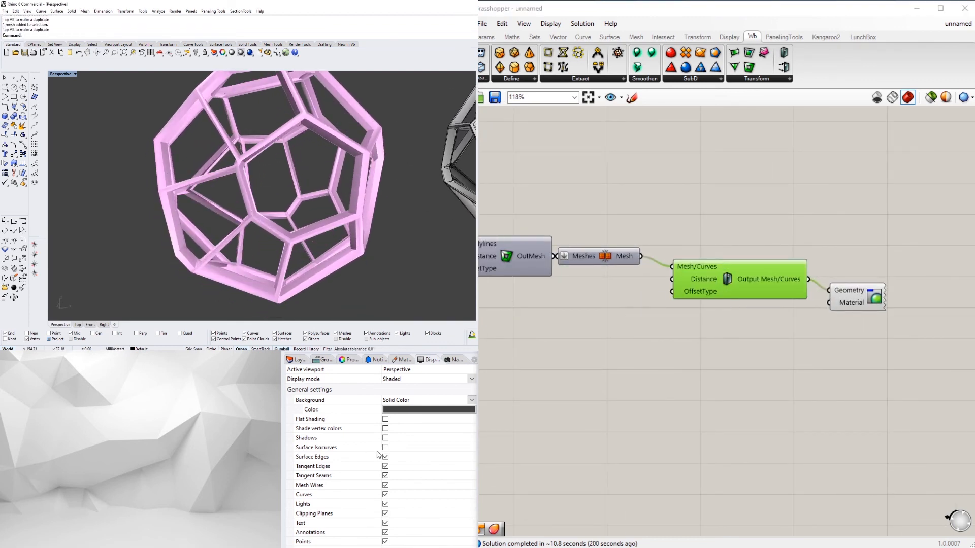
pyautogui.scroll(-2, 548, 294)
pyautogui.moveTo(548, 294); pyautogui.dragTo(707, 267, button='right')
pyautogui.moveTo(416, 236); pyautogui.dragTo(491, 191, button='right')
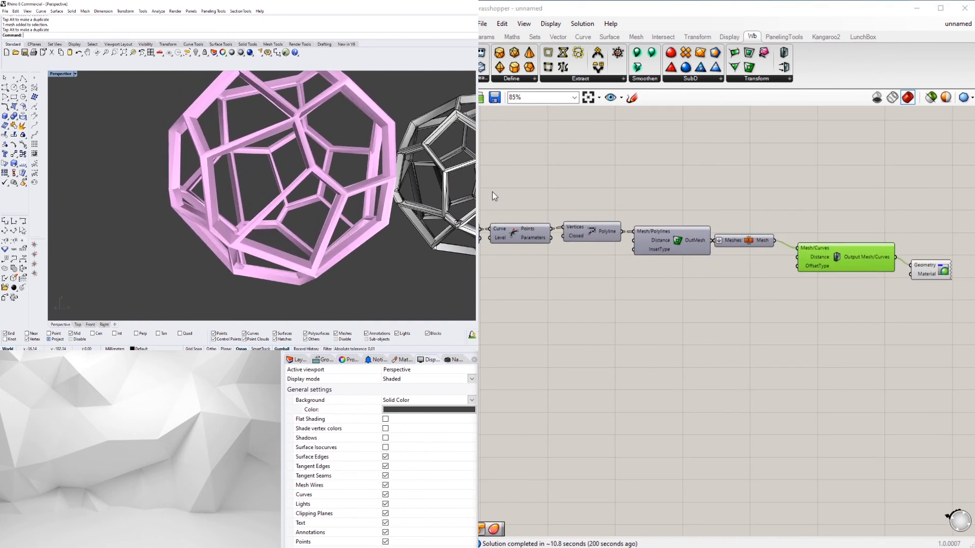
pyautogui.moveTo(310, 133); pyautogui.dragTo(269, 135, button='right')
pyautogui.scroll(8, 232, 121)
pyautogui.scroll(-8, 232, 120)
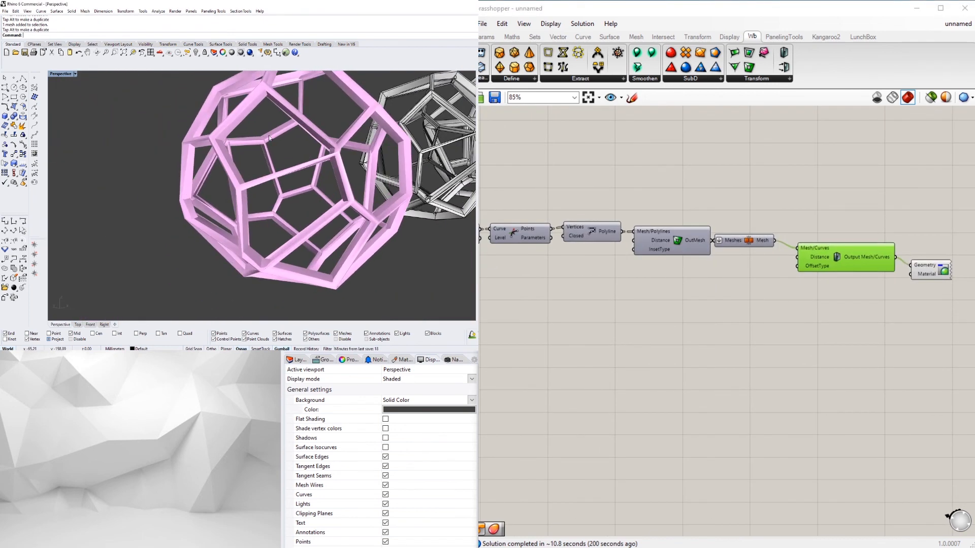
# - Set the population Count slider to 50 and view the whole sphere frame
pyautogui.scroll(-3, 606, 169)
pyautogui.moveTo(607, 168); pyautogui.dragTo(797, 266, button='right')
pyautogui.scroll(6, 742, 244)
pyautogui.moveTo(742, 244); pyautogui.dragTo(700, 265, button='right')
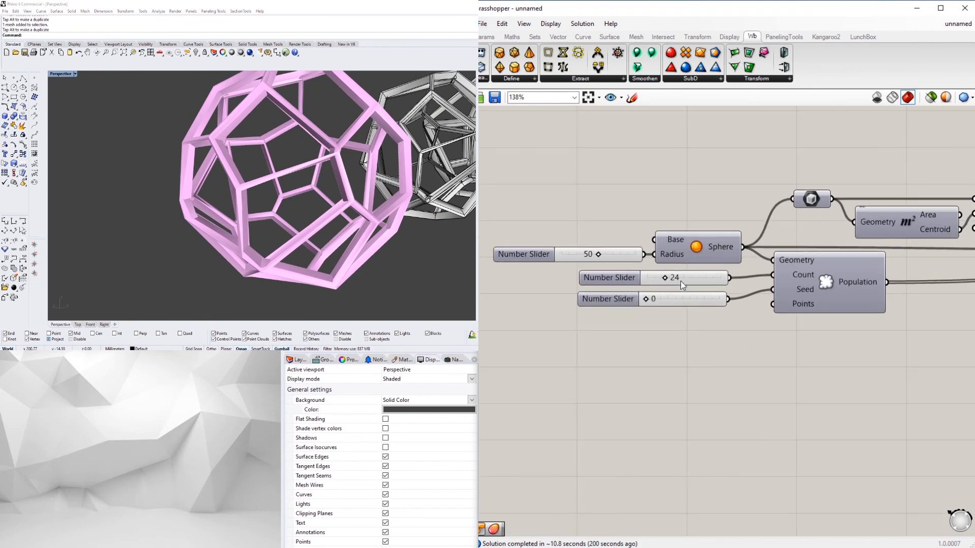
pyautogui.doubleClick(681, 281)
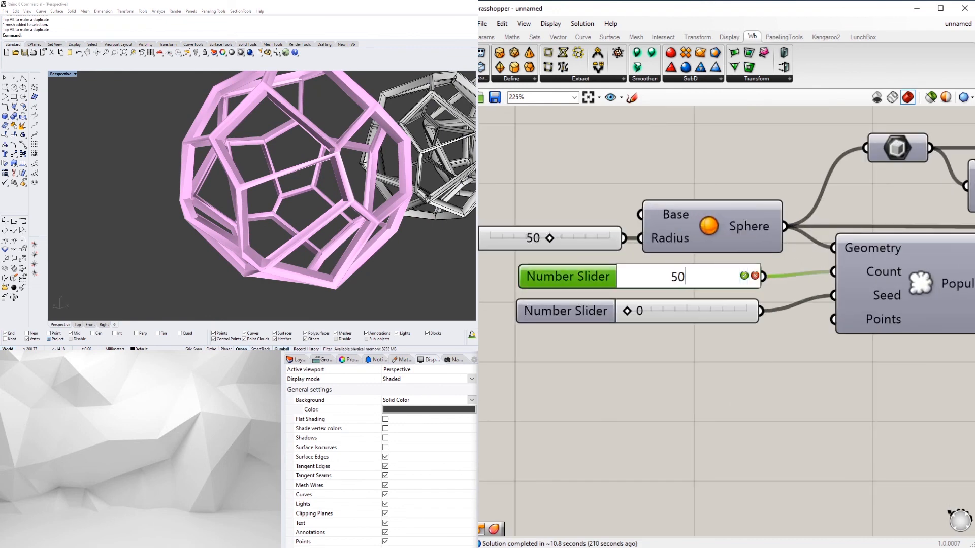
pyautogui.write('50')
pyautogui.press('Return')
pyautogui.scroll(-4, 249, 264)
pyautogui.moveTo(248, 254); pyautogui.dragTo(211, 216, button='right')
pyautogui.scroll(-2, 695, 186)
# - Bake the 50-cell frame from the thickened Output Mesh/Curves component
pyautogui.scroll(-7, 694, 186)
pyautogui.moveTo(964, 229); pyautogui.dragTo(737, 272, button='right')
pyautogui.moveTo(959, 270); pyautogui.dragTo(720, 274, button='right')
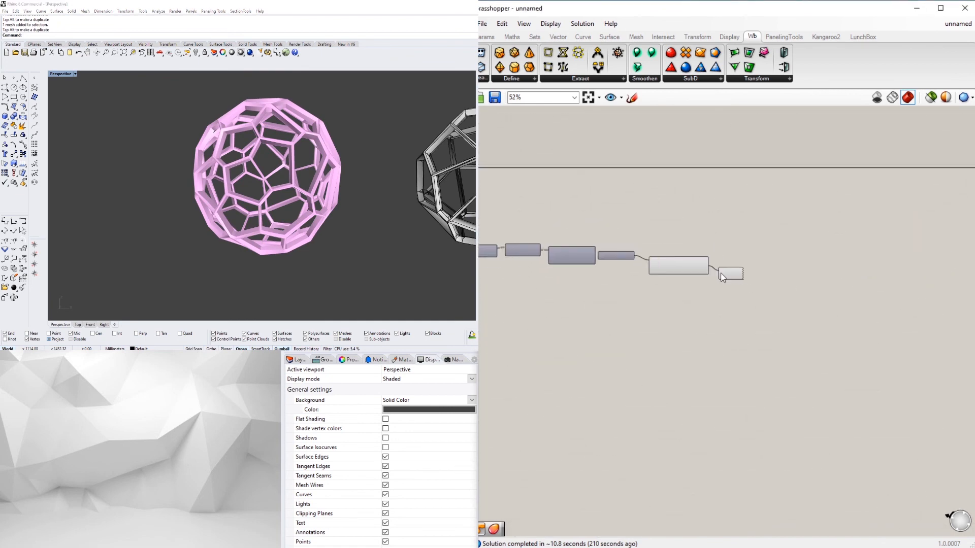
pyautogui.scroll(6, 720, 274)
pyautogui.click(613, 254)
pyautogui.middleClick(600, 252)
# - Select the three baked frames, move them together sideways clear of the preview, and deselect them
pyautogui.scroll(-10, 279, 214)
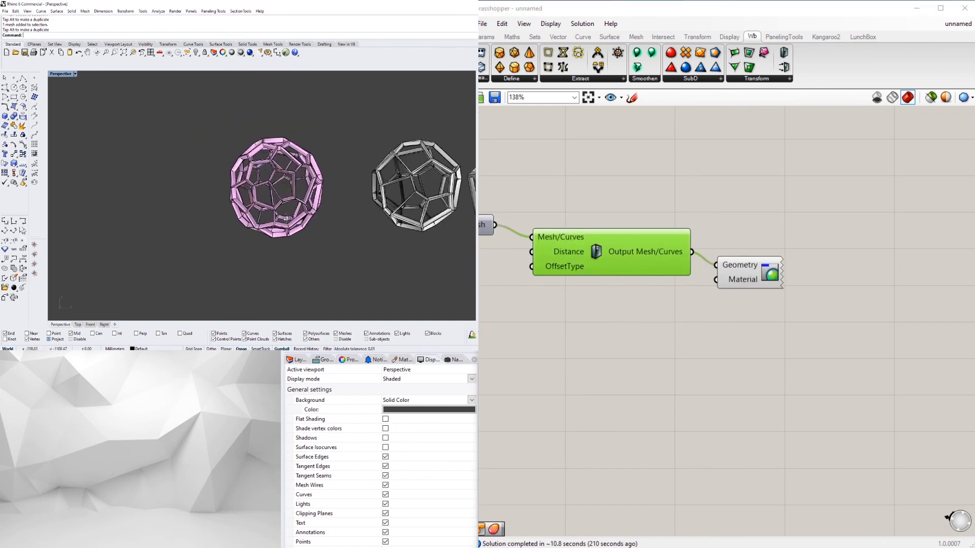
pyautogui.moveTo(412, 252); pyautogui.dragTo(241, 193)
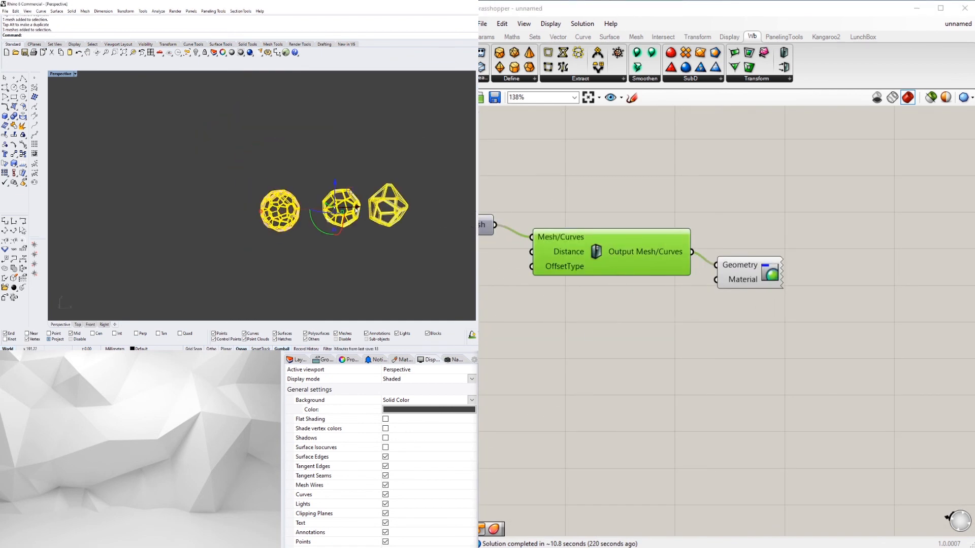
pyautogui.moveTo(357, 208); pyautogui.dragTo(417, 209)
pyautogui.click(374, 241)
# - Set the population Count slider to 100
pyautogui.scroll(6, 264, 215)
pyautogui.scroll(-4, 611, 316)
pyautogui.moveTo(487, 337); pyautogui.dragTo(955, 287, button='right')
pyautogui.scroll(7, 782, 218)
pyautogui.doubleClick(586, 221)
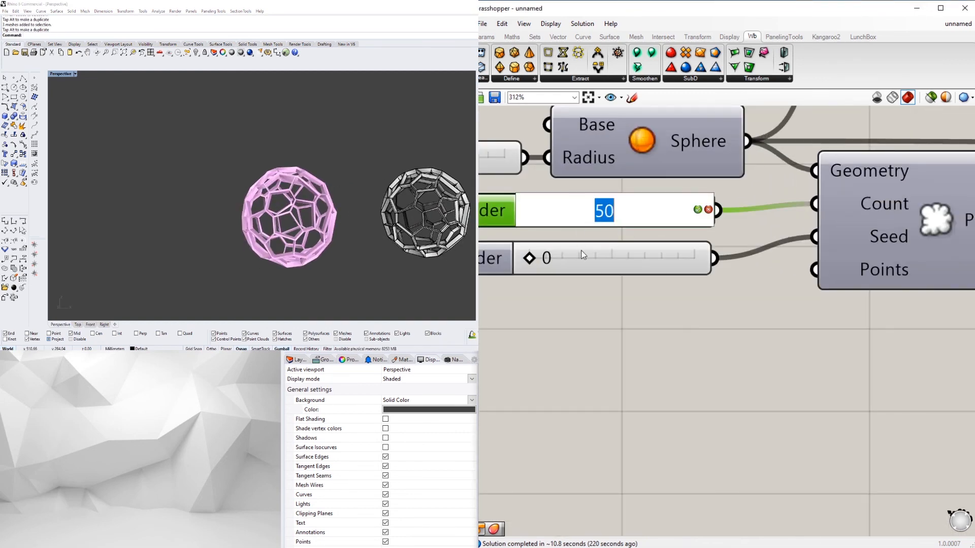
pyautogui.write('100')
pyautogui.press('Return')
# - Bake the 100-cell frame from the thickened Output Mesh/Curves component
pyautogui.scroll(-3, 598, 259)
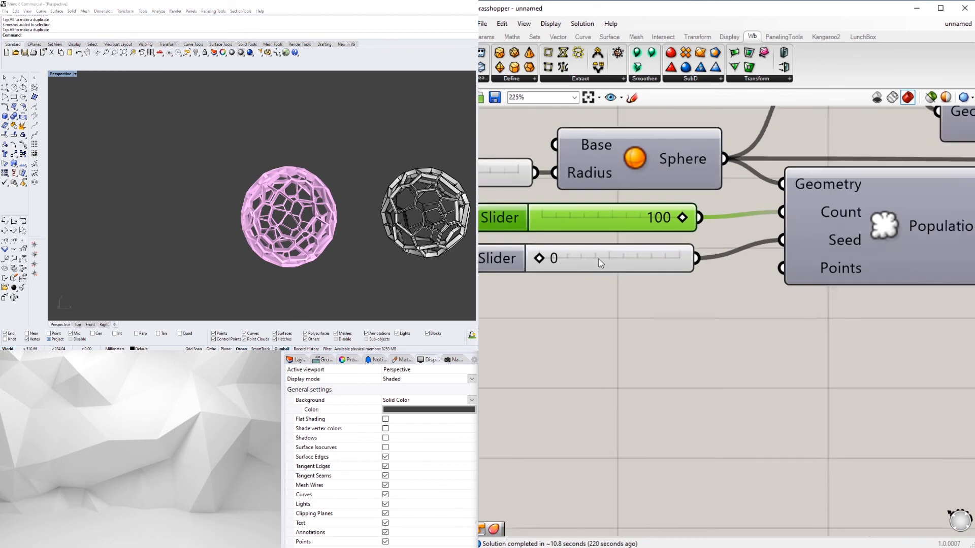
pyautogui.moveTo(915, 307); pyautogui.dragTo(628, 342, button='right')
pyautogui.moveTo(939, 353); pyautogui.dragTo(639, 345, button='right')
pyautogui.scroll(-3, 771, 356)
pyautogui.moveTo(785, 355); pyautogui.dragTo(589, 359, button='right')
pyautogui.scroll(2, 940, 350)
pyautogui.moveTo(939, 349); pyautogui.dragTo(768, 350, button='right')
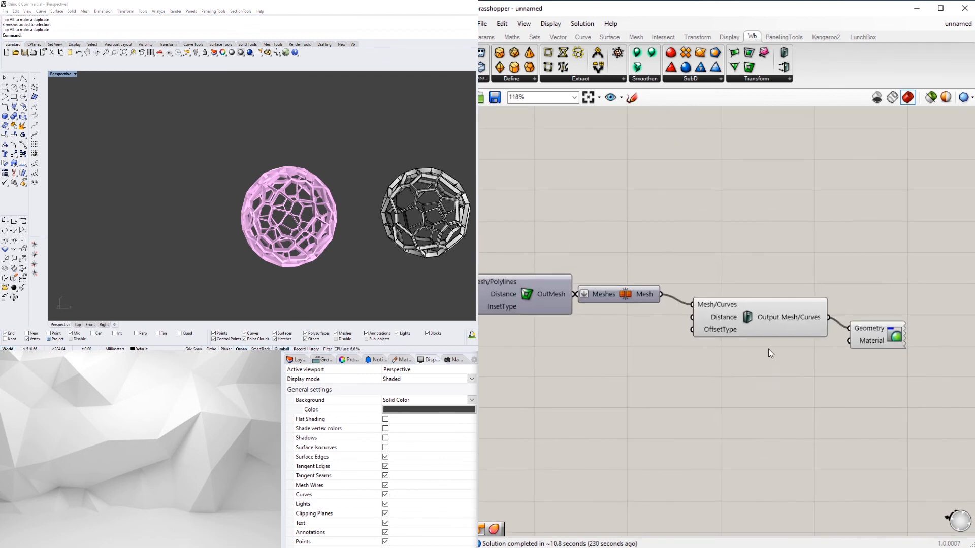
pyautogui.click(748, 323)
pyautogui.rightClick(748, 323)
pyautogui.click(742, 293)
pyautogui.click(748, 308)
pyautogui.middleClick(749, 308)
pyautogui.click(767, 327)
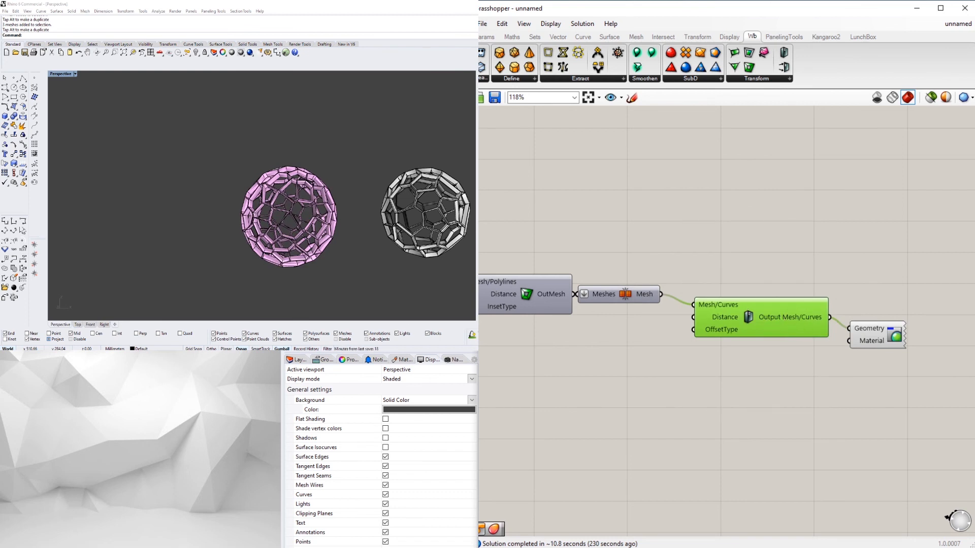
# - Move the four baked frames together away from the preview and view them in a row
pyautogui.scroll(-5, 357, 273)
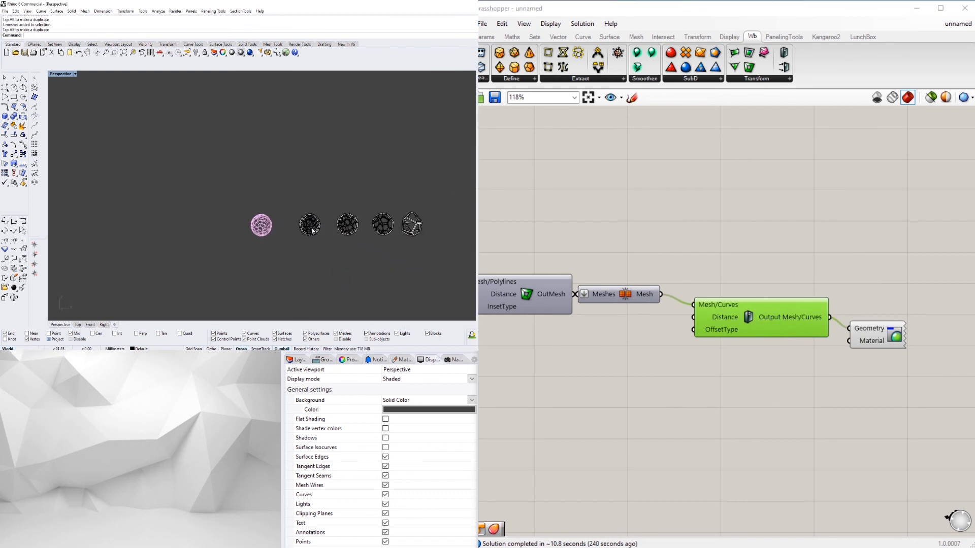
pyautogui.scroll(5, 312, 230)
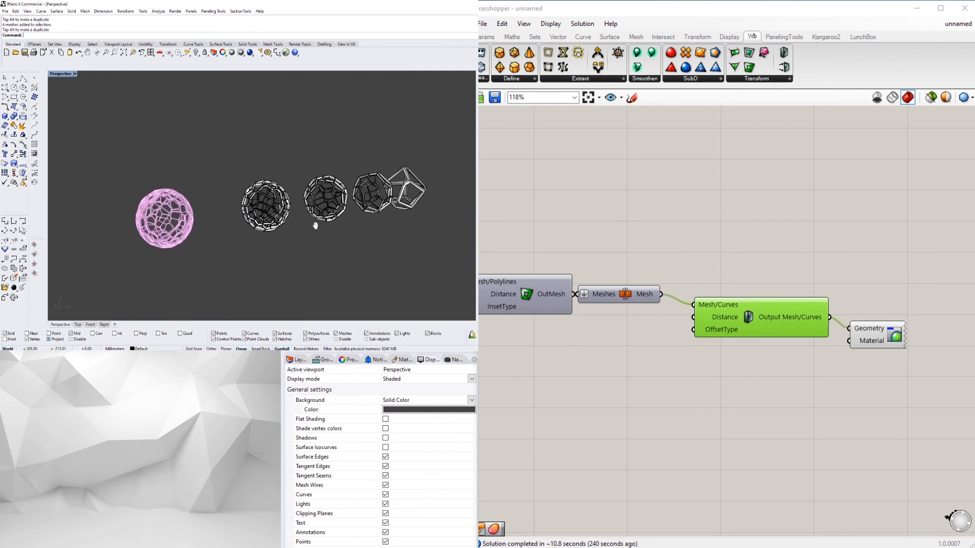
pyautogui.moveTo(315, 226)
pyautogui.keyDown('shift'); pyautogui.mouseDown(button='right')
pyautogui.moveTo(286, 223)
pyautogui.moveTo(337, 220)
pyautogui.moveTo(327, 222)
pyautogui.moveTo(330, 236)
pyautogui.mouseUp(button='right'); pyautogui.keyUp('shift')
pyautogui.click(714, 181)
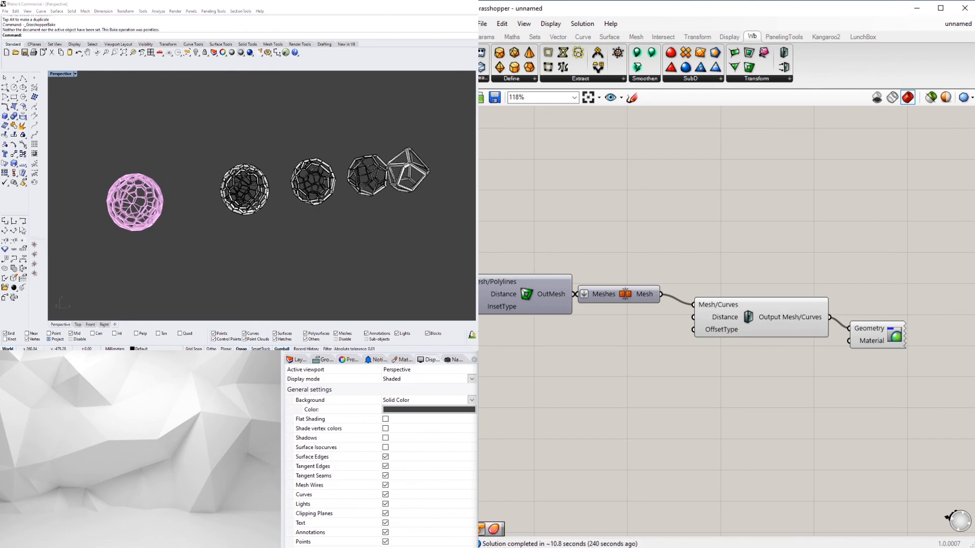